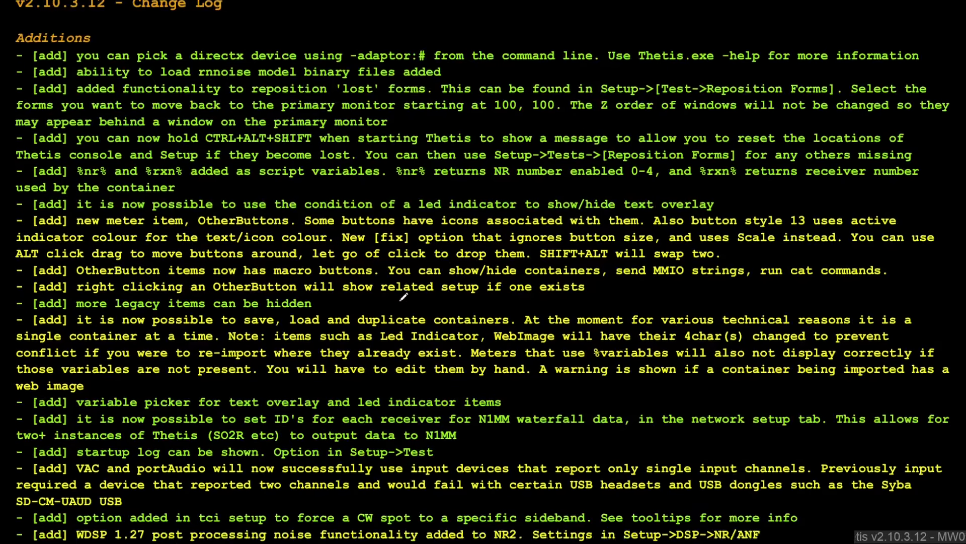
pyautogui.scroll(-15, 403, 297)
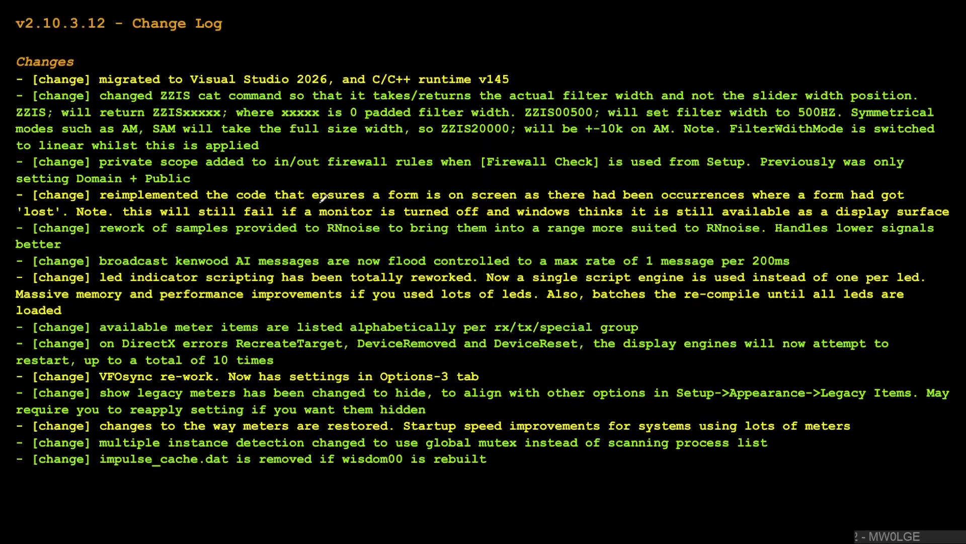
pyautogui.moveTo(188, 89)
pyautogui.mouseDown()
pyautogui.moveTo(336, 83)
pyautogui.moveTo(335, 56)
pyautogui.moveTo(209, 58)
pyautogui.moveTo(187, 68)
pyautogui.moveTo(189, 89)
pyautogui.mouseUp()
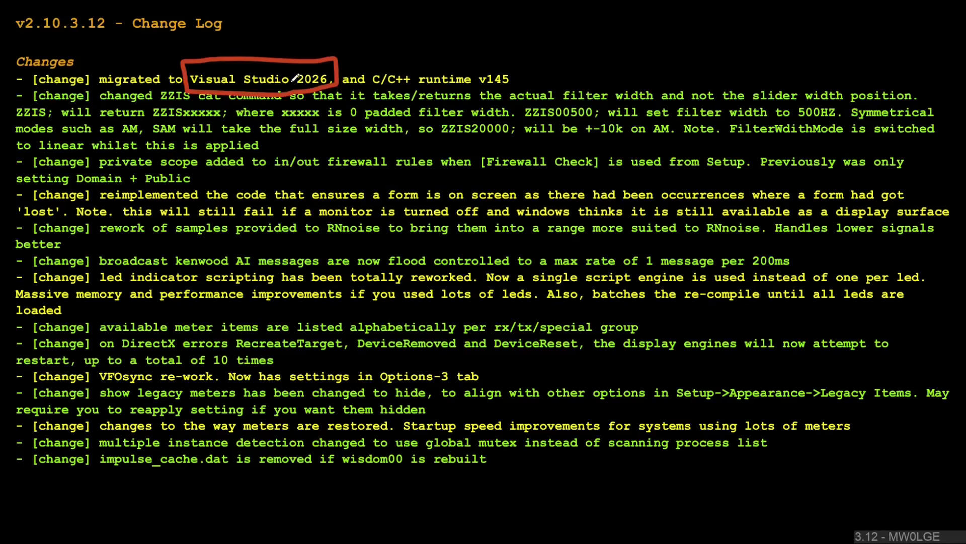
pyautogui.moveTo(342, 93)
pyautogui.mouseDown()
pyautogui.moveTo(522, 81)
pyautogui.moveTo(392, 62)
pyautogui.moveTo(340, 65)
pyautogui.moveTo(339, 87)
pyautogui.mouseUp()
pyautogui.hotkey('ctrl', 'z')
pyautogui.hotkey('ctrl', 'z')
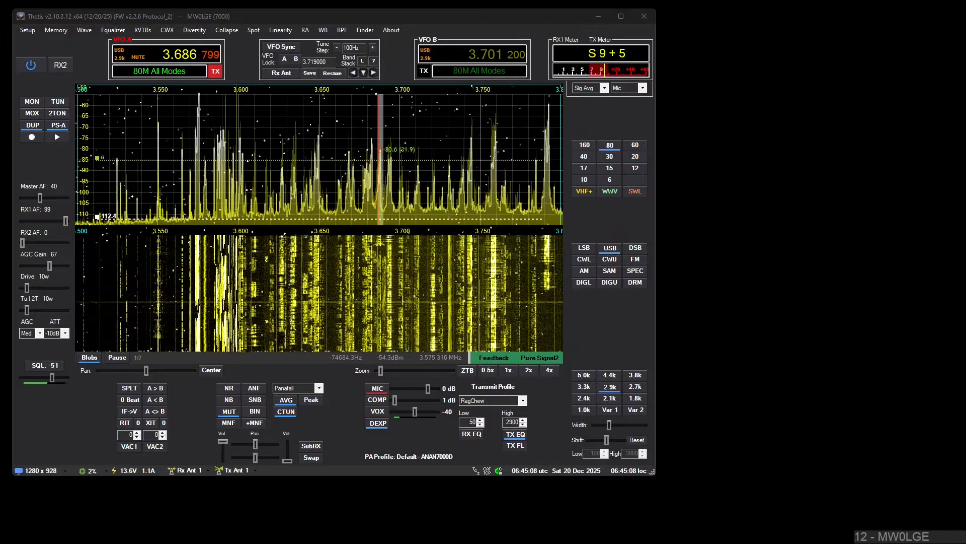
# Step: Switch to File Explorer and go to the roaming application data folder using %appdata%
pyautogui.press('super+e')
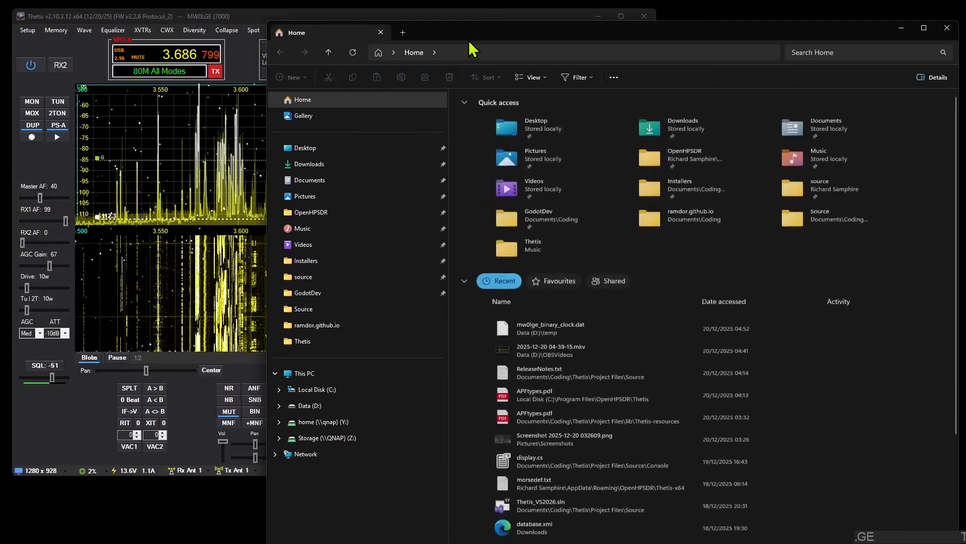
pyautogui.click(477, 53)
pyautogui.write('%ap')
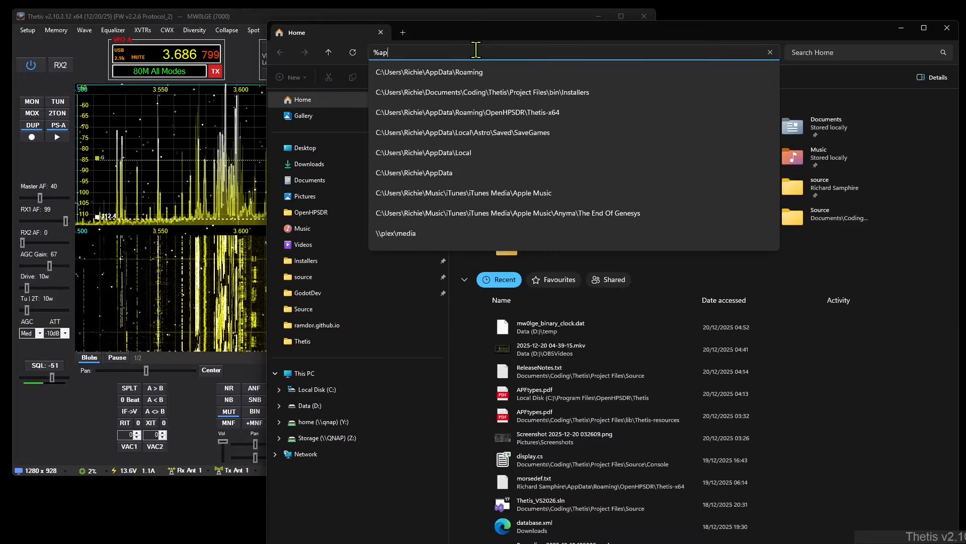
pyautogui.write('pdata%')
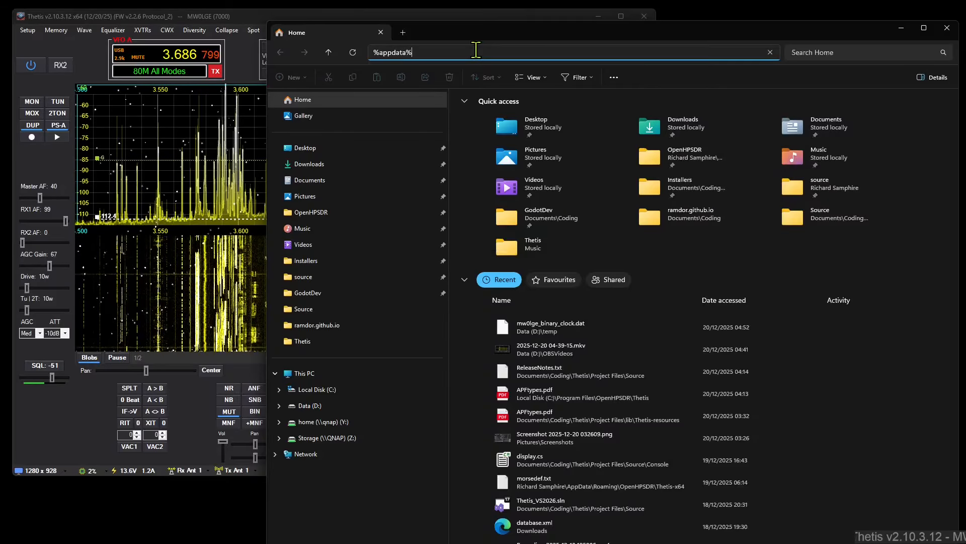
pyautogui.press('Return')
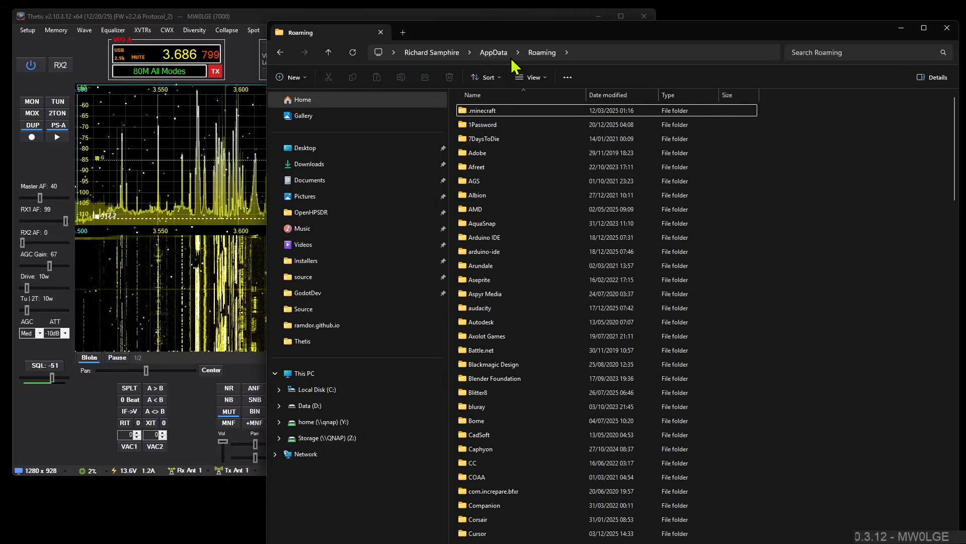
# Step: View the contents of the Thetis-x64 folder inside OpenHPSDR and close the File Explorer window
pyautogui.scroll(-16, 517, 409)
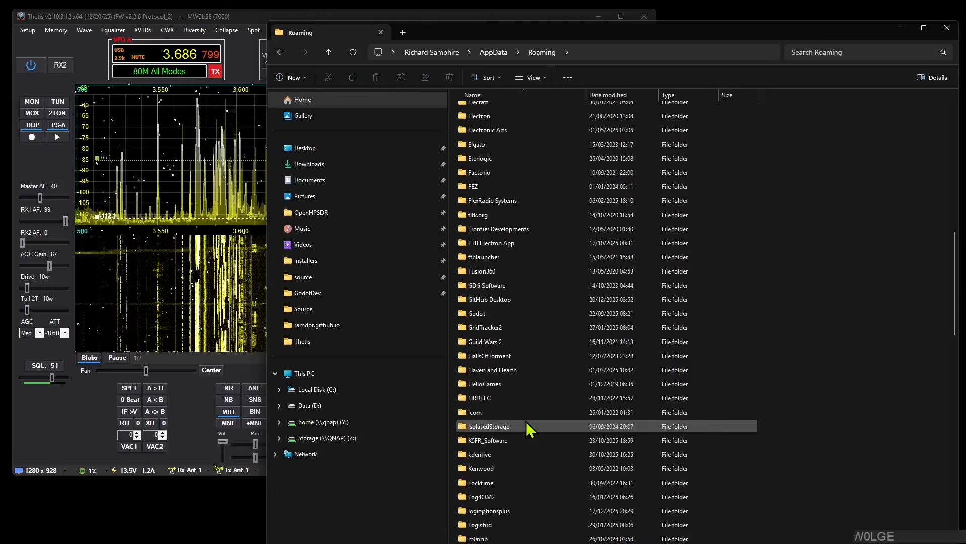
pyautogui.scroll(-14, 541, 389)
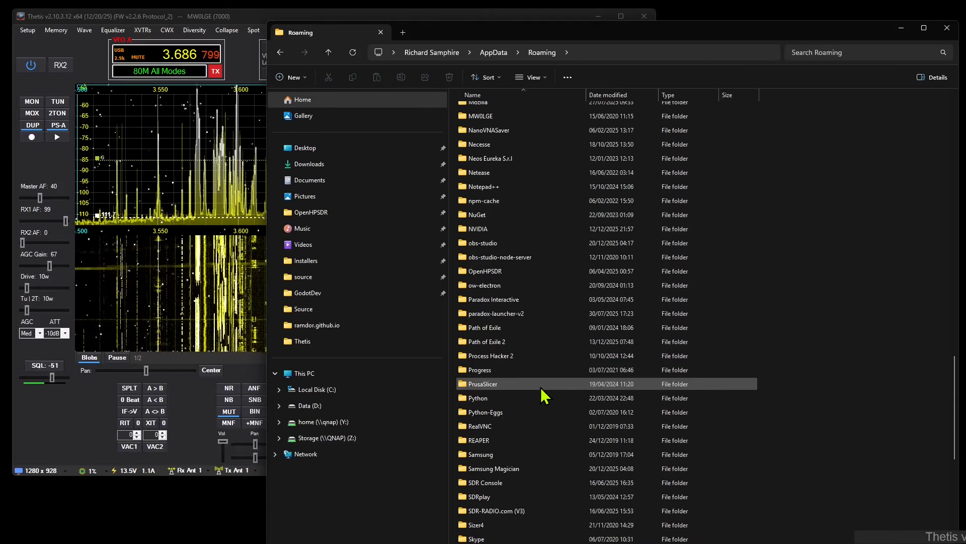
pyautogui.doubleClick(505, 272)
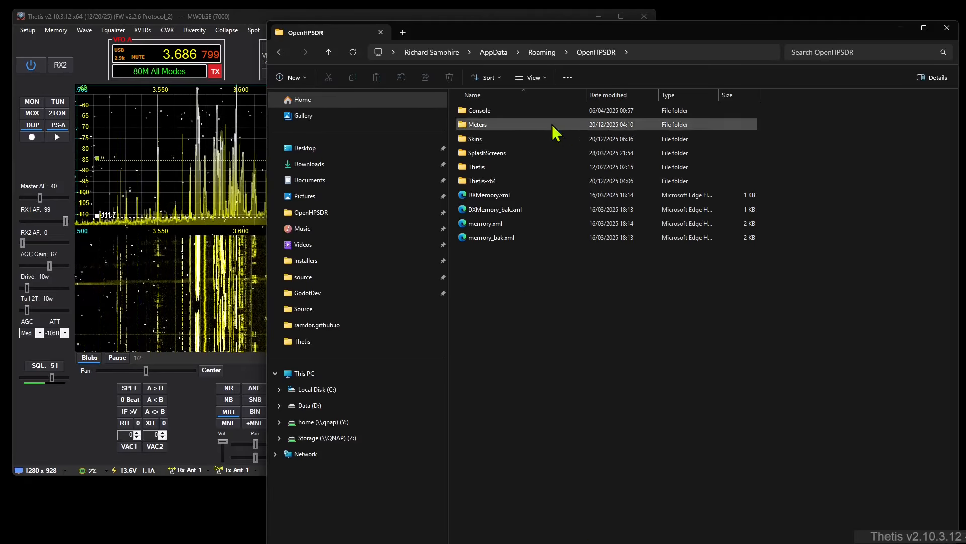
pyautogui.doubleClick(499, 181)
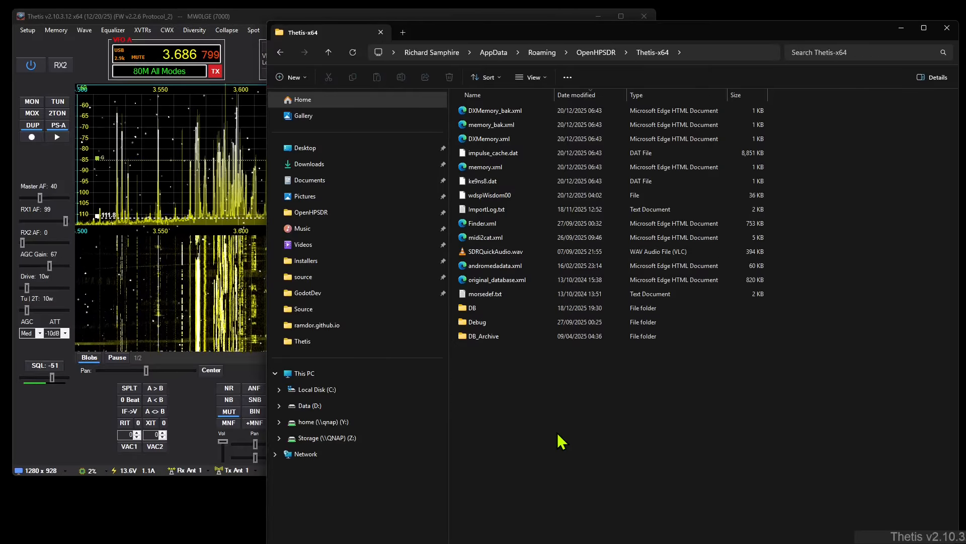
pyautogui.click(947, 31)
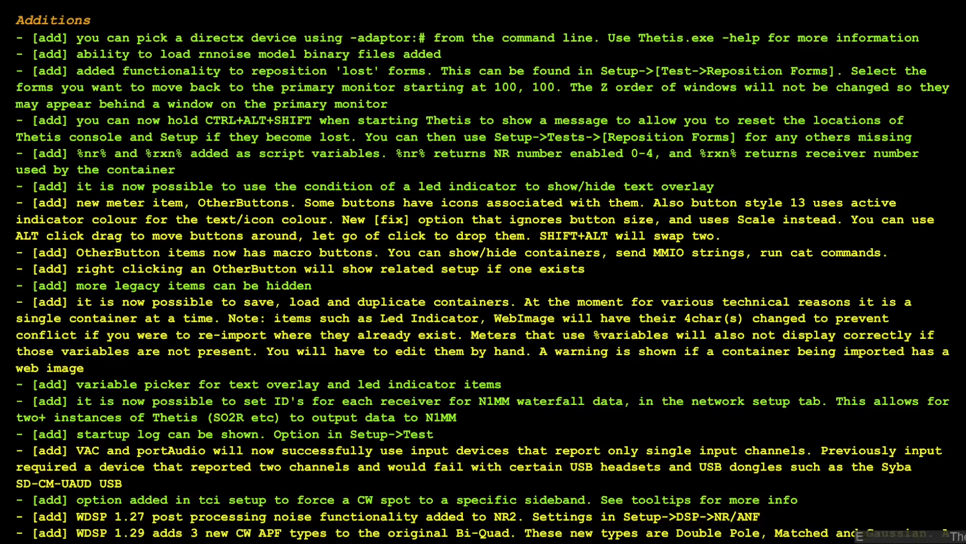
pyautogui.moveTo(197, 46); pyautogui.dragTo(291, 43)
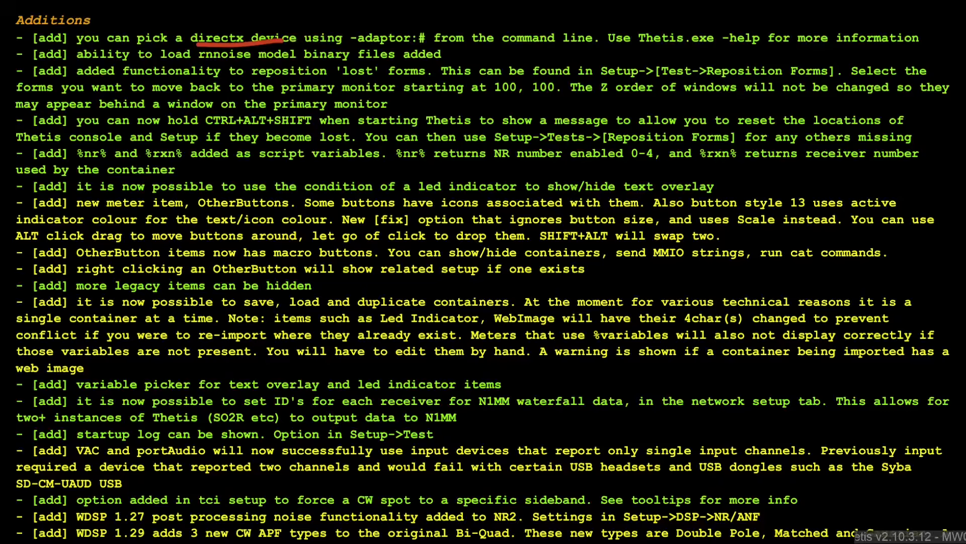
pyautogui.press('Escape')
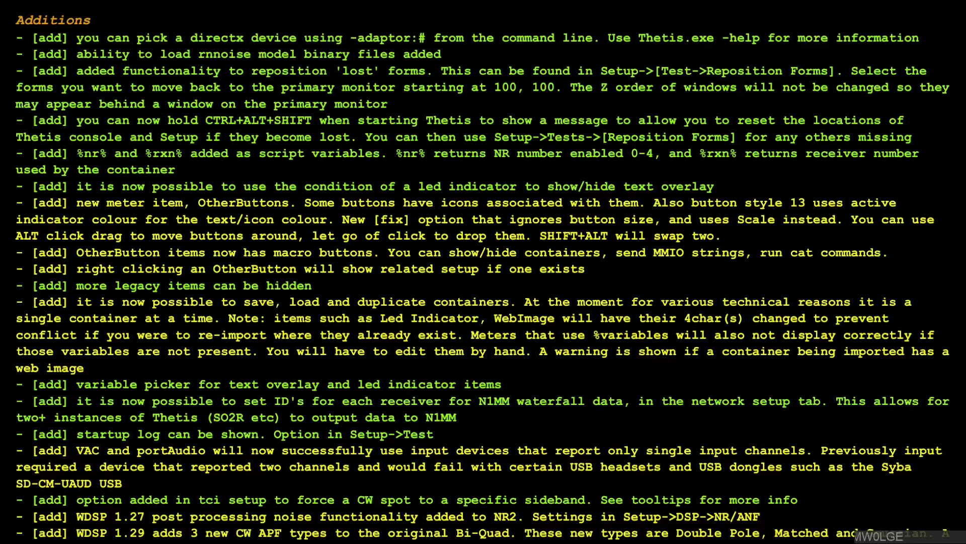
pyautogui.moveTo(187, 66); pyautogui.dragTo(281, 64)
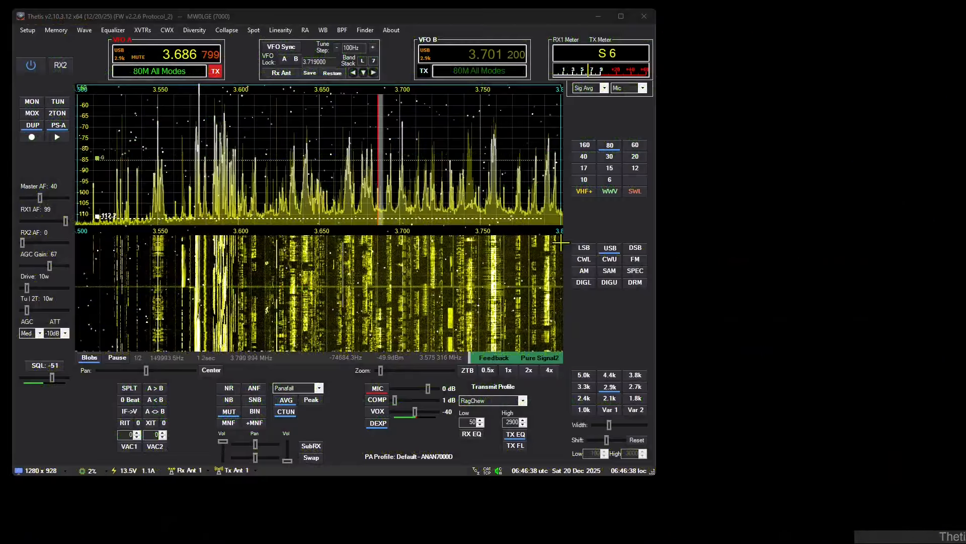
# Step: View the NR/ANF noise reduction settings and the file chooser for the NR3 model, closing both without loading a model
pyautogui.rightClick(226, 389)
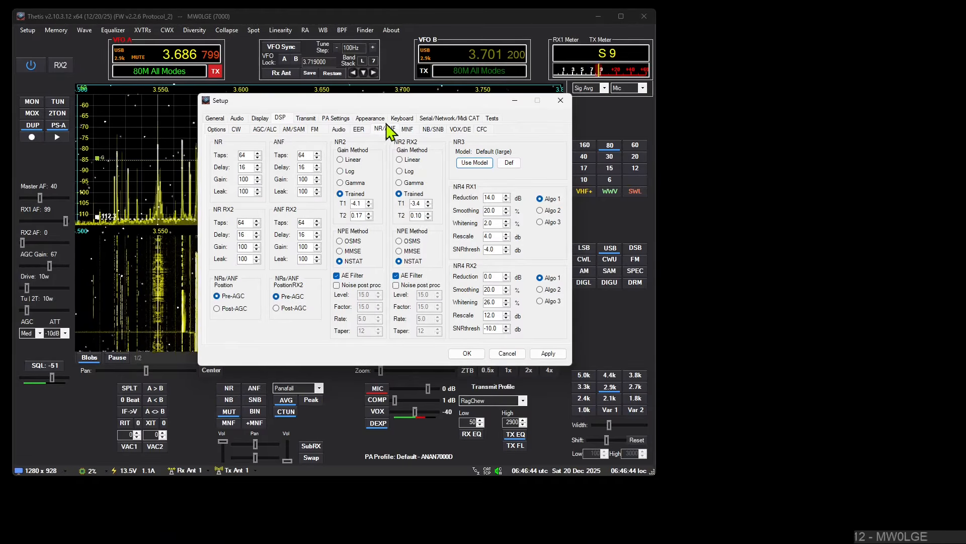
pyautogui.click(483, 163)
pyautogui.click(789, 117)
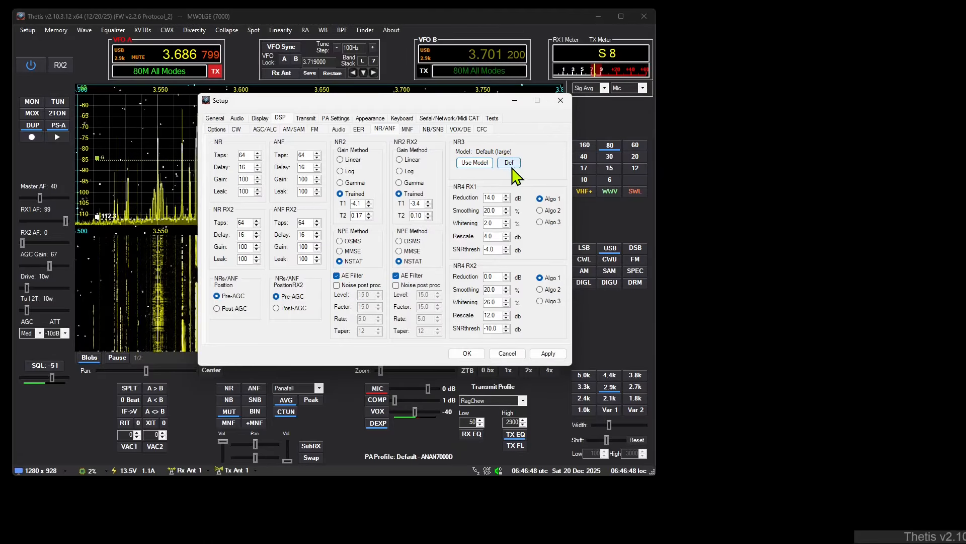
pyautogui.click(560, 101)
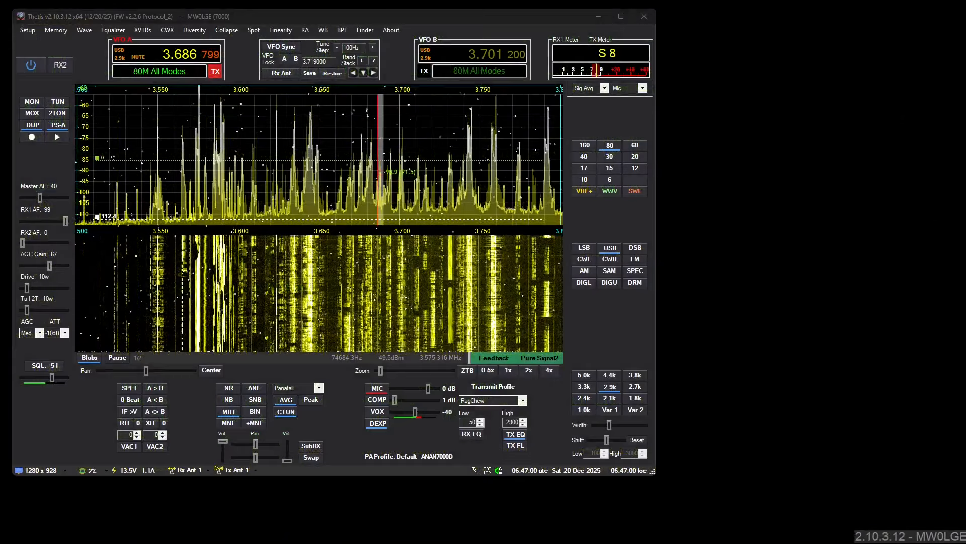
# Step: Restart Thetis with its reposition key combination held, accept moving the console and Setup to the primary monitor, and power on the radio
pyautogui.click(644, 16)
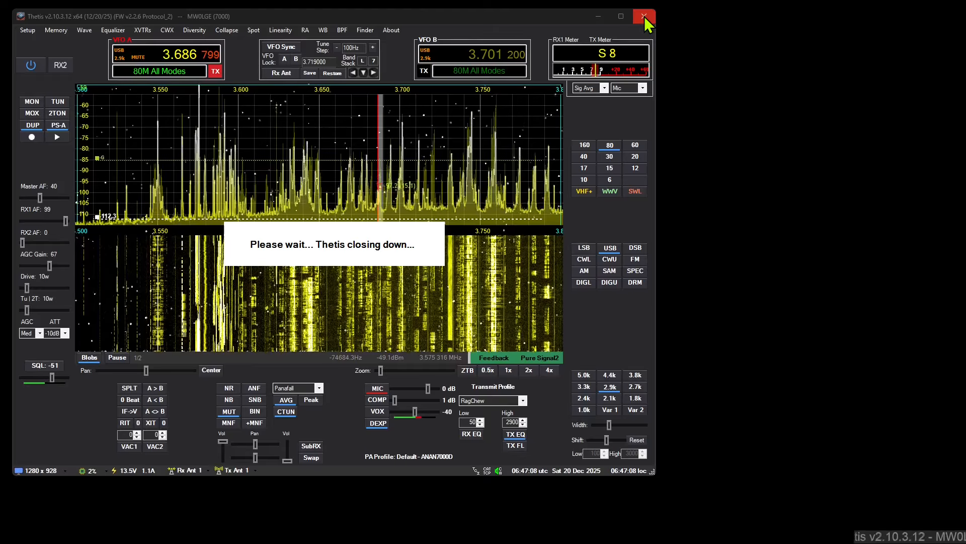
pyautogui.press('super+s')
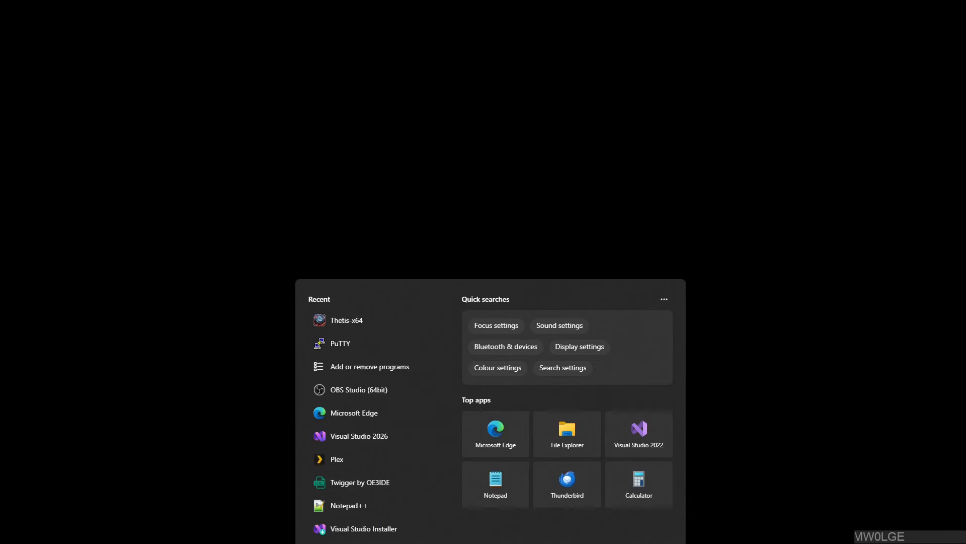
pyautogui.click(371, 320)
pyautogui.click(449, 356)
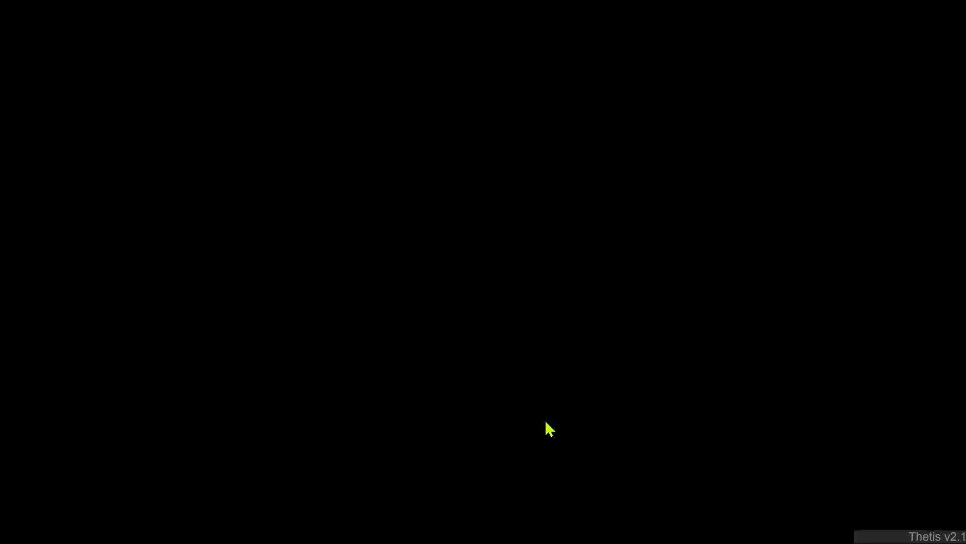
pyautogui.hotkey('ctrl', 'alt', 'shift')
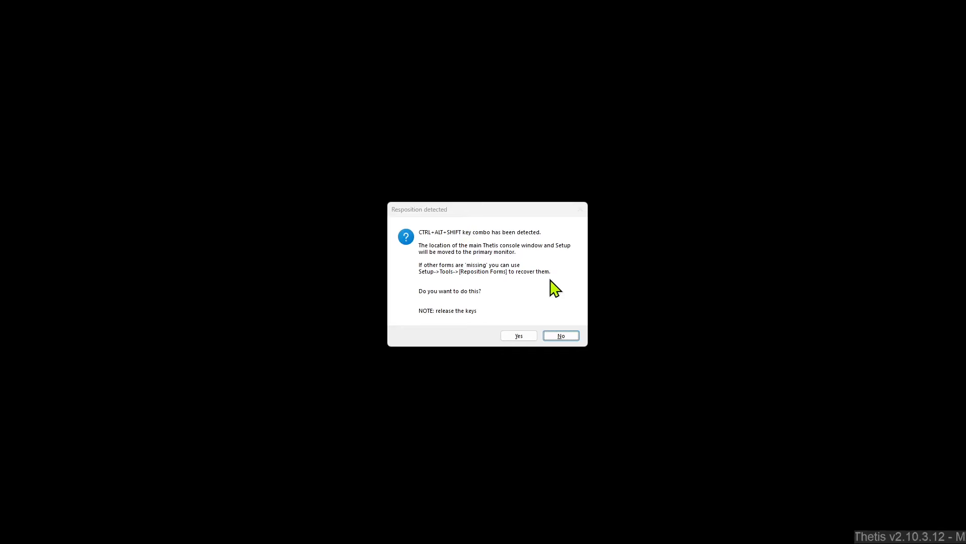
pyautogui.click(518, 337)
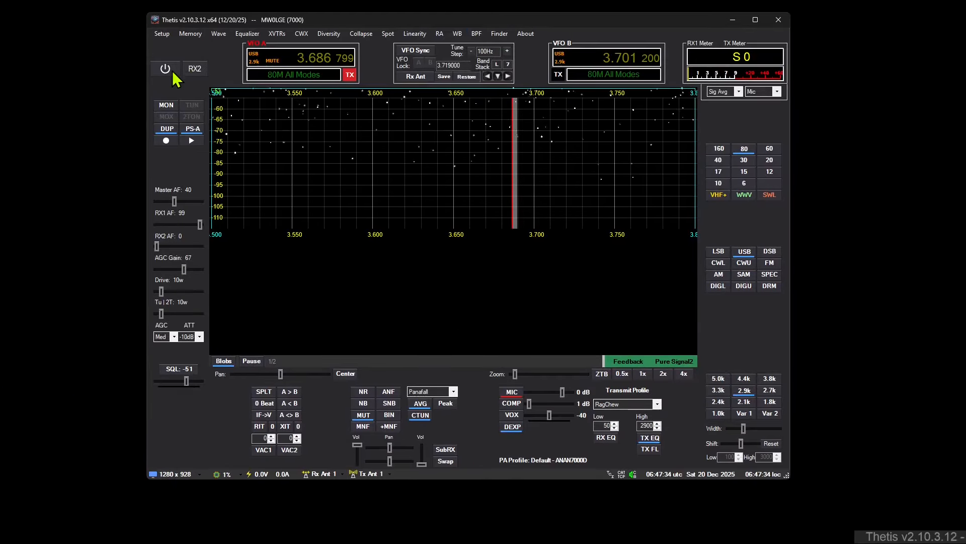
pyautogui.click(174, 74)
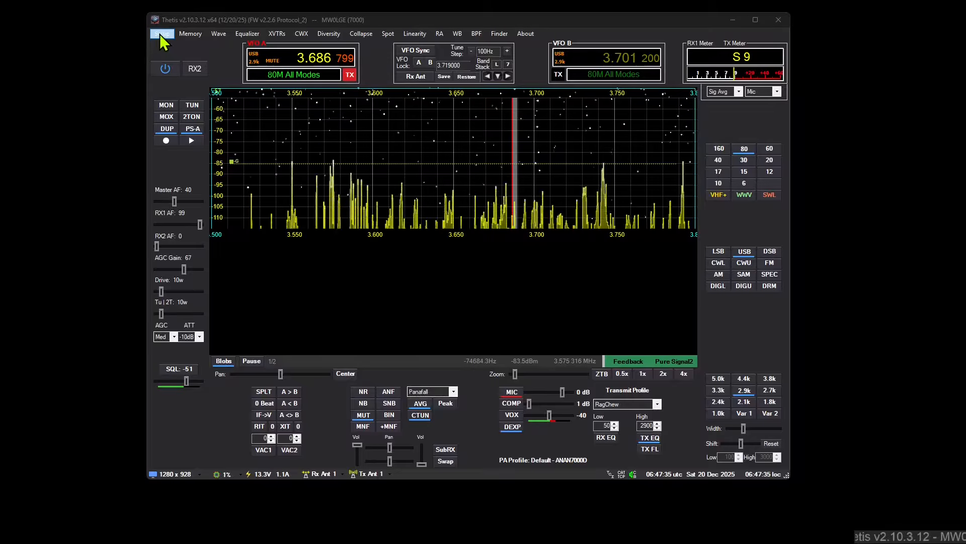
# Step: View the Reposition Forms list in Setup's Tests section and close it without repositioning any form
pyautogui.click(161, 33)
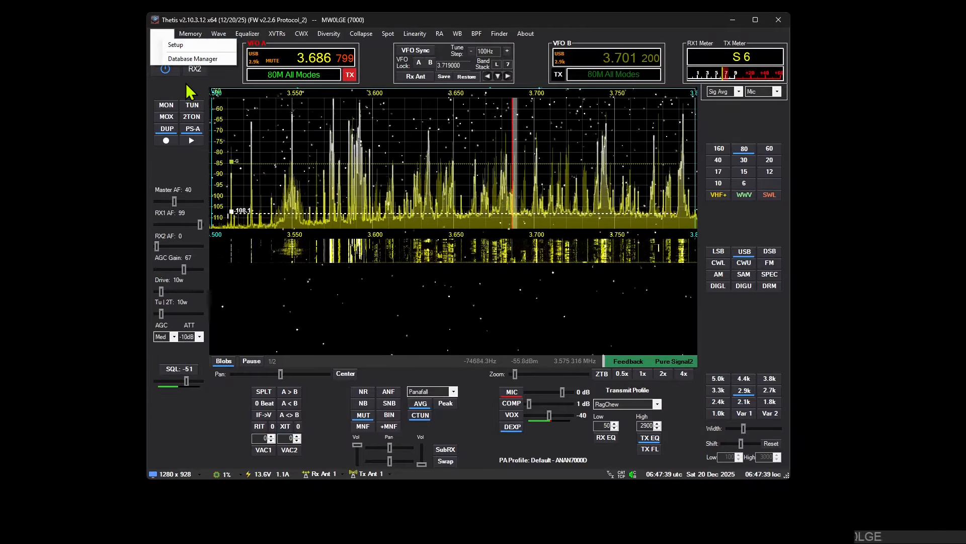
pyautogui.click(161, 45)
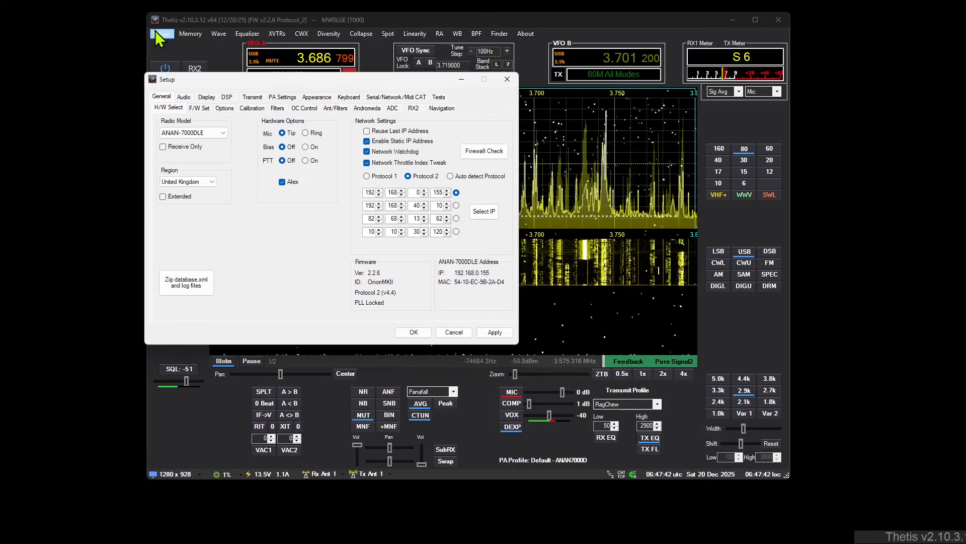
pyautogui.click(439, 98)
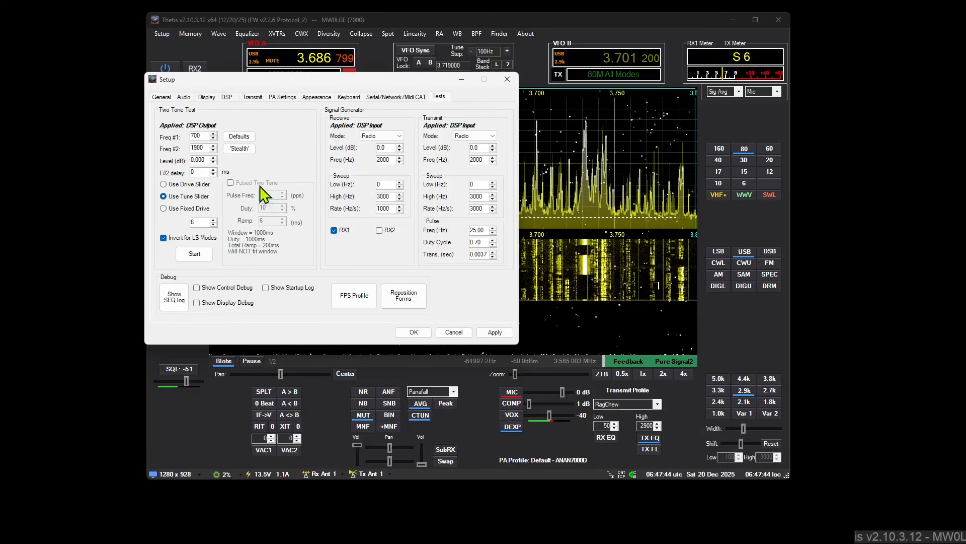
pyautogui.click(399, 297)
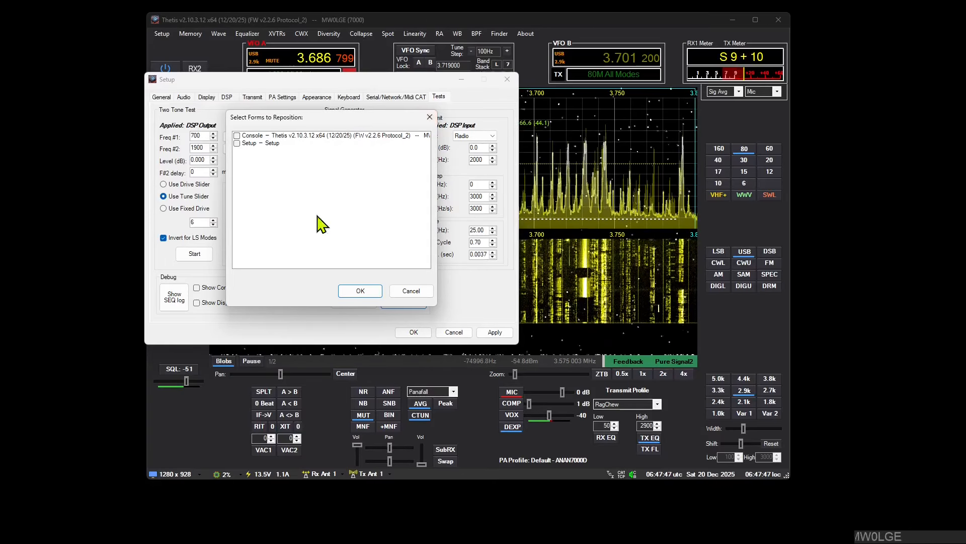
pyautogui.click(431, 121)
pyautogui.click(506, 79)
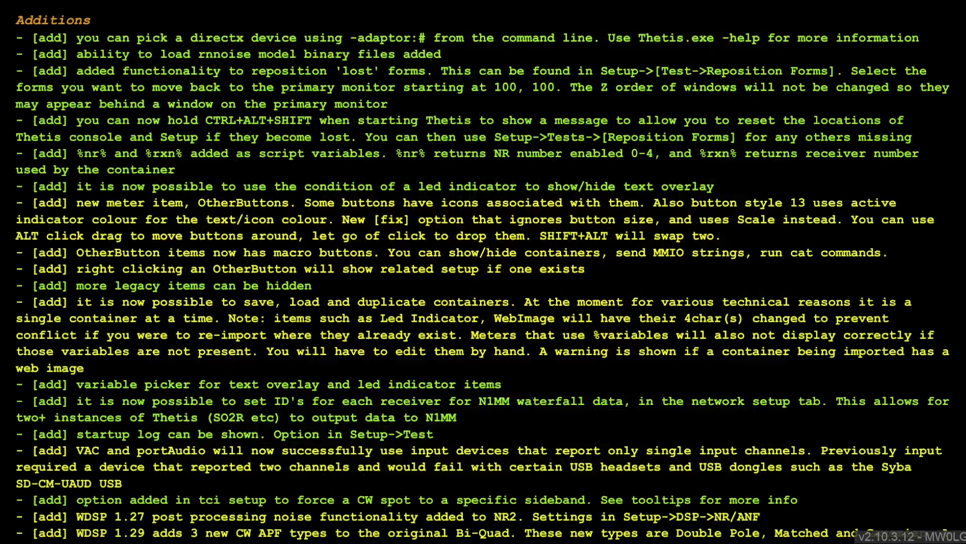
pyautogui.moveTo(89, 165); pyautogui.dragTo(165, 161)
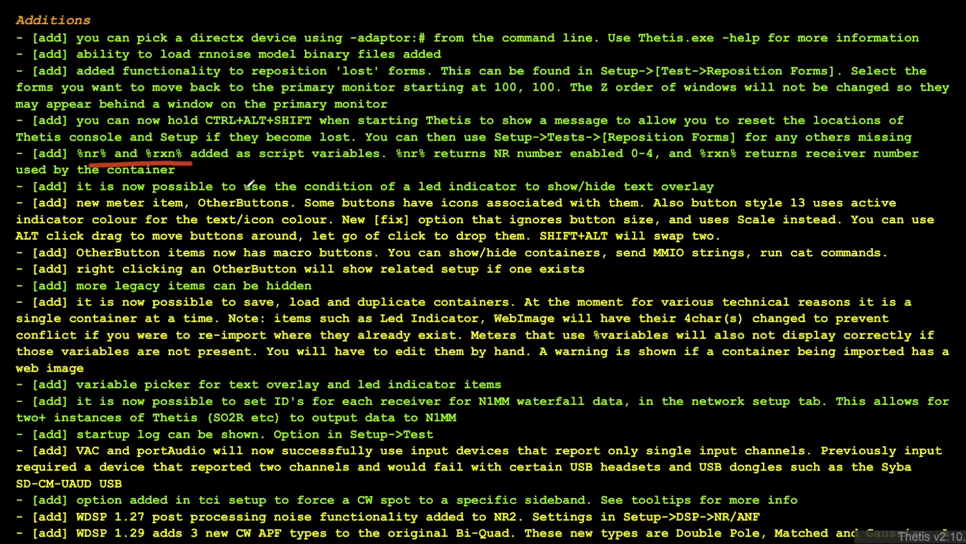
pyautogui.moveTo(312, 192); pyautogui.dragTo(428, 192)
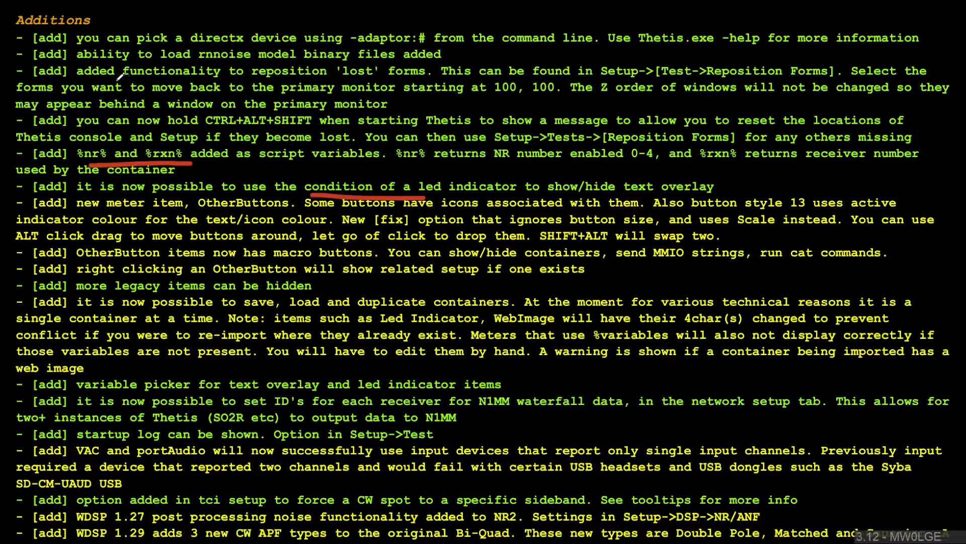
pyautogui.hotkey('ctrl', 'z')
pyautogui.hotkey('ctrl', 'z')
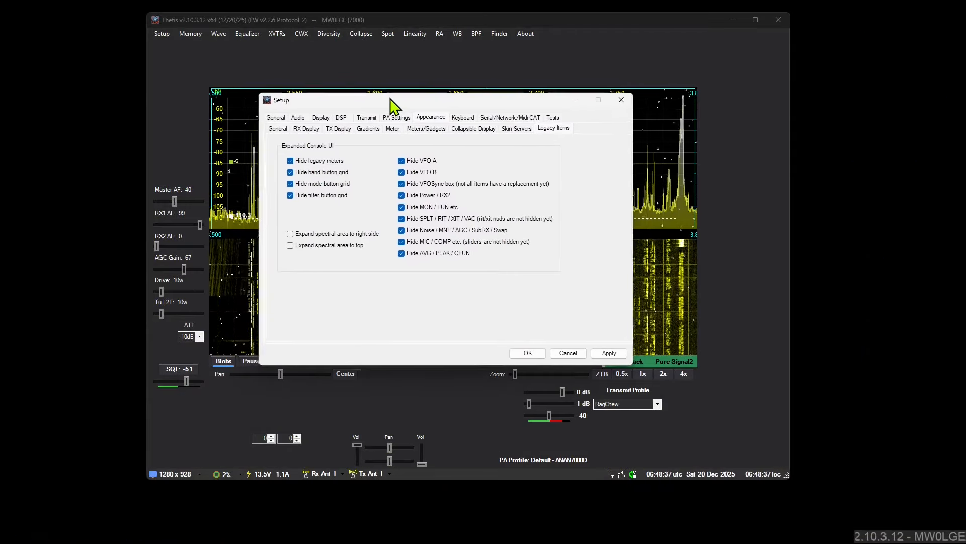
# Step: Unhide the legacy meters and the band, mode and filter button grids in the Legacy Items appearance settings
pyautogui.click(319, 126)
pyautogui.click(475, 125)
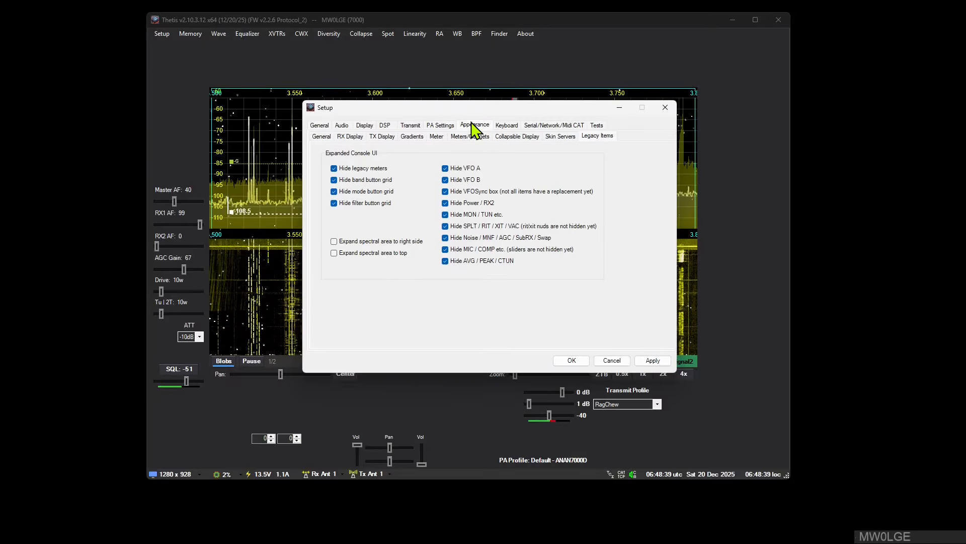
pyautogui.moveTo(506, 118); pyautogui.dragTo(455, 77)
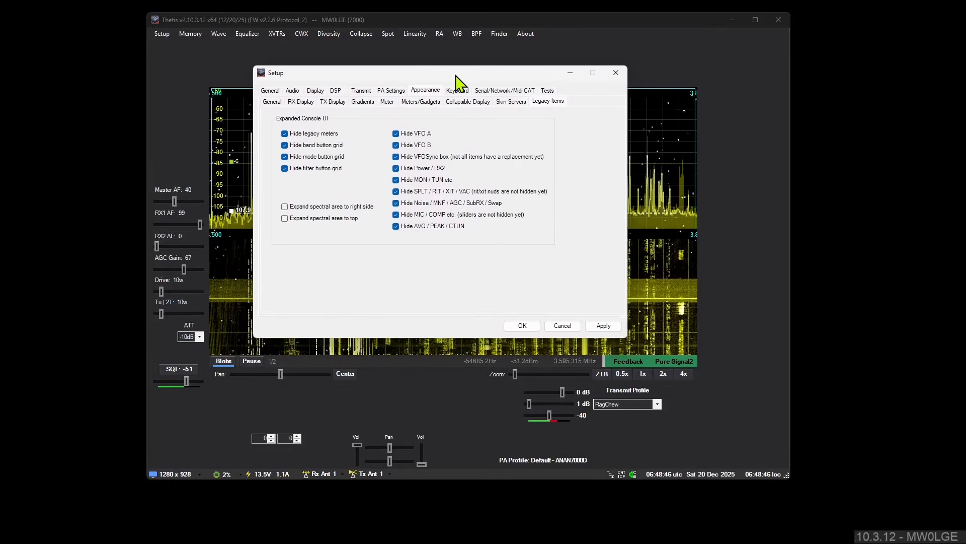
pyautogui.click(317, 134)
pyautogui.click(318, 145)
pyautogui.click(320, 157)
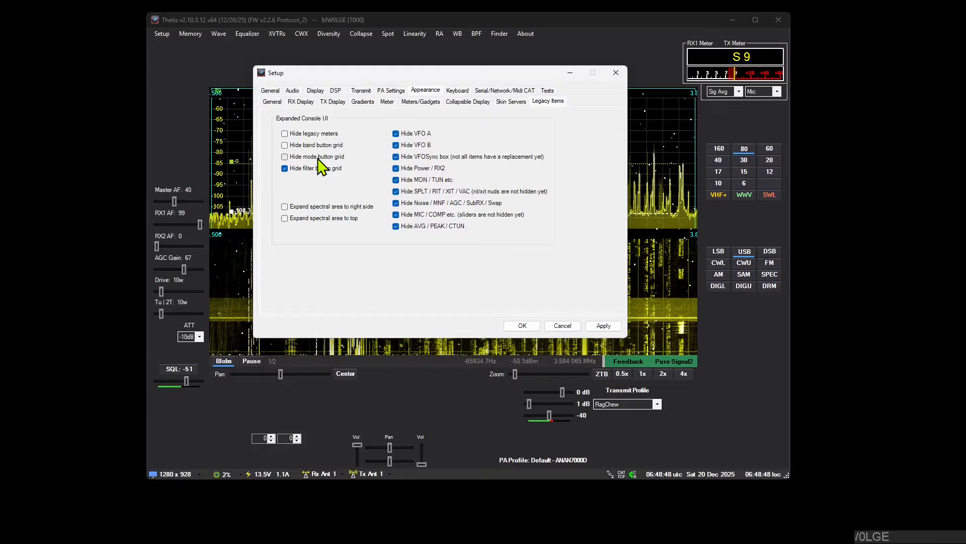
pyautogui.click(324, 169)
# Step: Unhide VFO A, VFO B, VFOSync, Power/RX2 and all remaining legacy button groups through AVG/PEAK/CTUN, and accept Setup
pyautogui.click(396, 134)
pyautogui.click(403, 146)
pyautogui.click(406, 157)
pyautogui.click(406, 169)
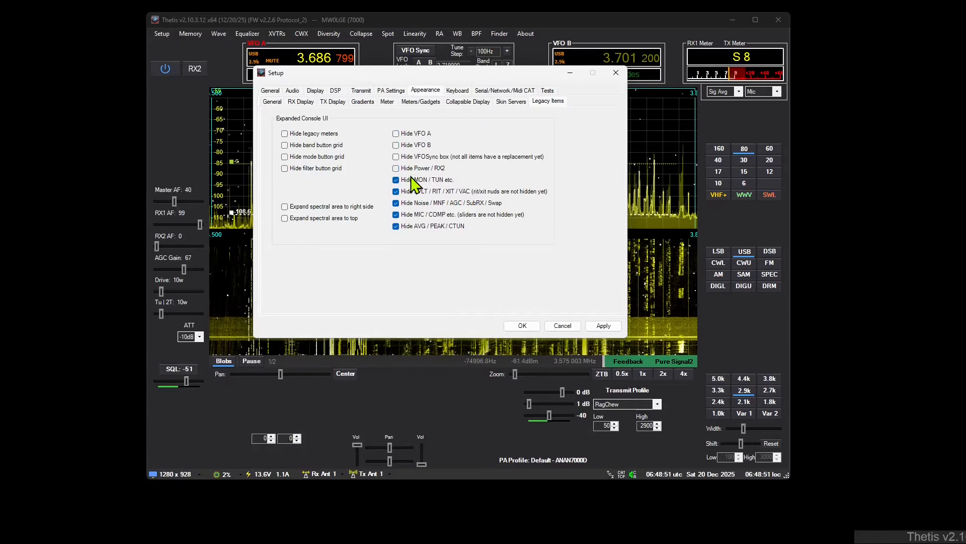
pyautogui.click(414, 181)
pyautogui.click(416, 192)
pyautogui.click(416, 203)
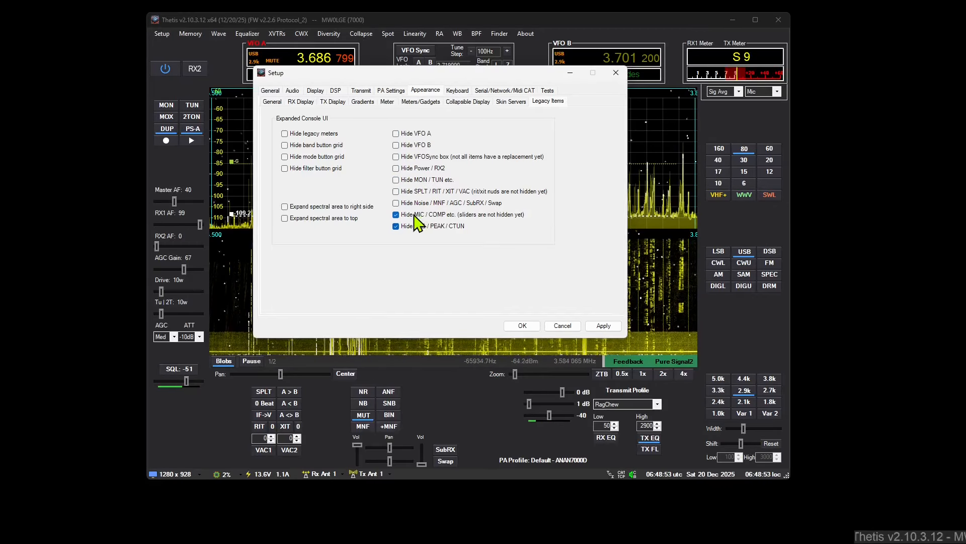
pyautogui.click(416, 215)
pyautogui.click(411, 228)
pyautogui.click(522, 326)
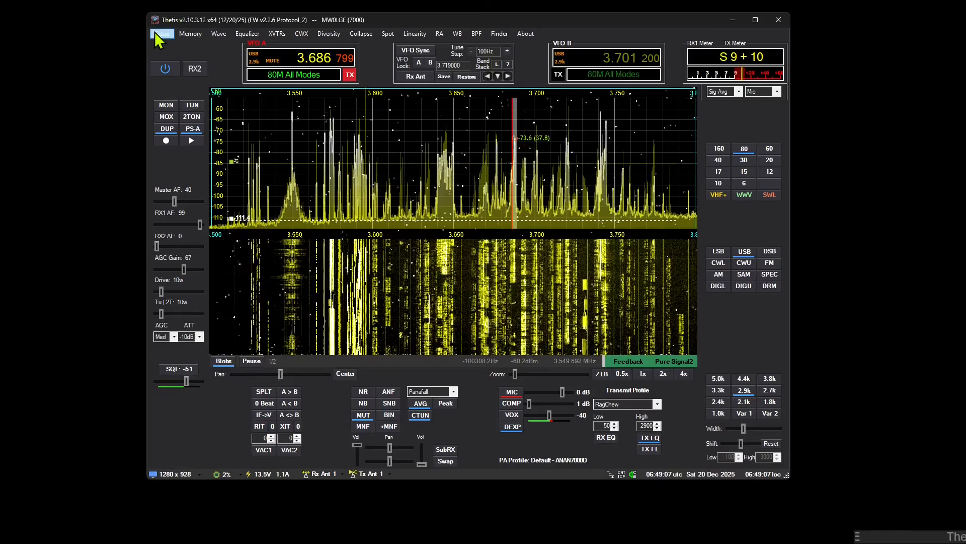
# Step: Add a new container in Setup's Meters/Gadgets settings, insert a Text Overlay item into it and select that item
pyautogui.click(162, 34)
pyautogui.click(176, 45)
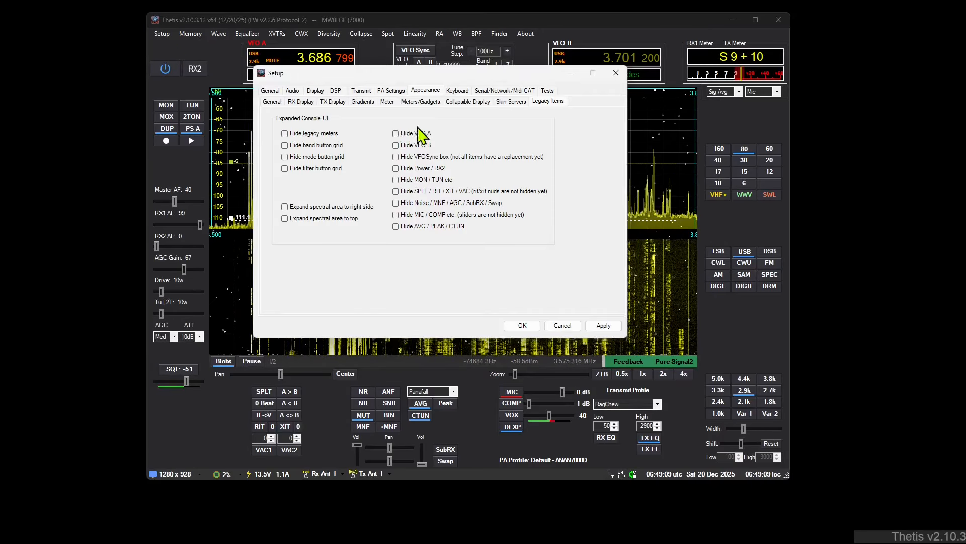
pyautogui.click(421, 101)
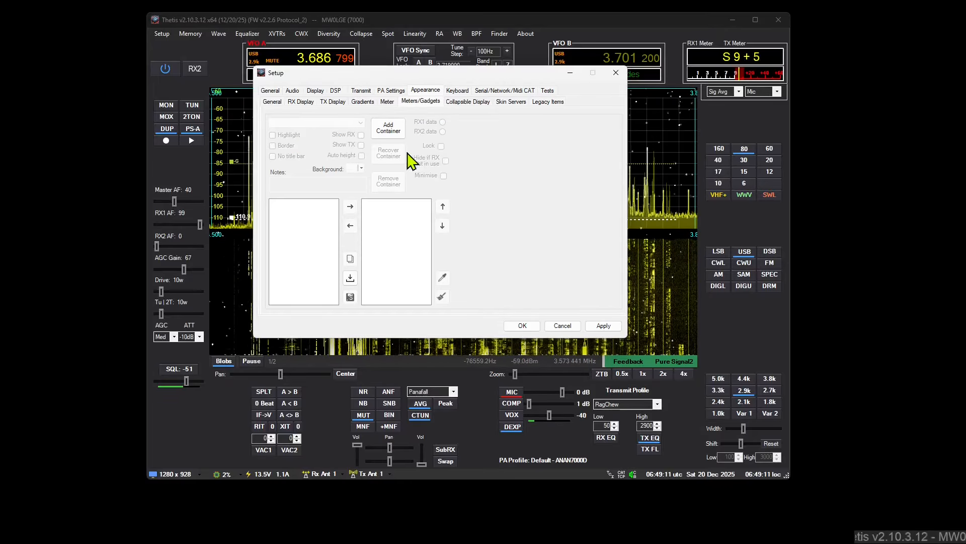
pyautogui.click(388, 128)
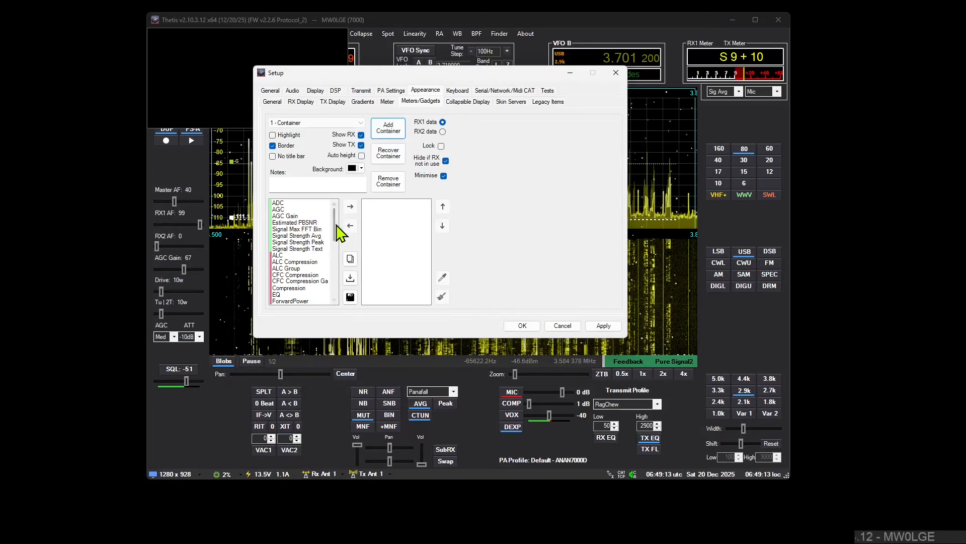
pyautogui.scroll(-2, 336, 237)
pyautogui.moveTo(336, 235); pyautogui.dragTo(340, 269)
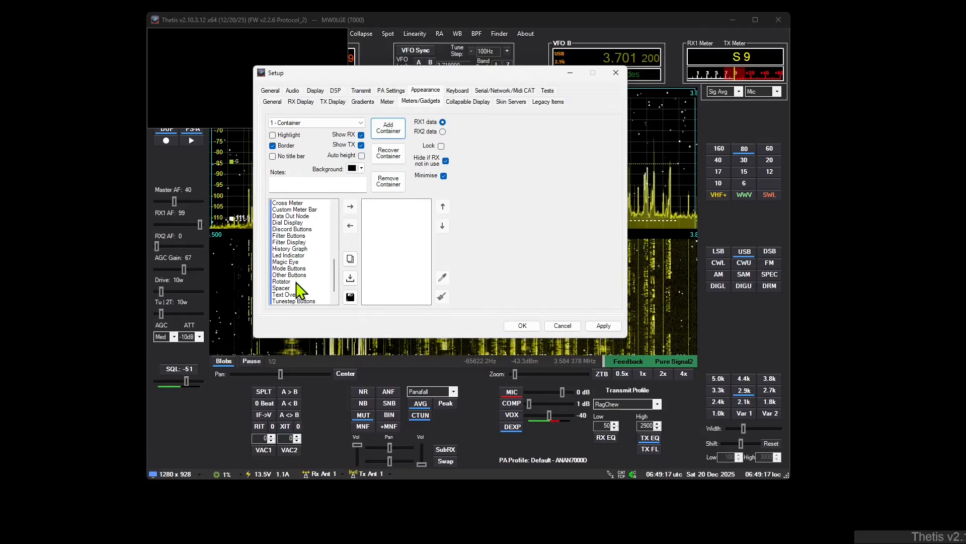
pyautogui.doubleClick(296, 295)
pyautogui.click(394, 204)
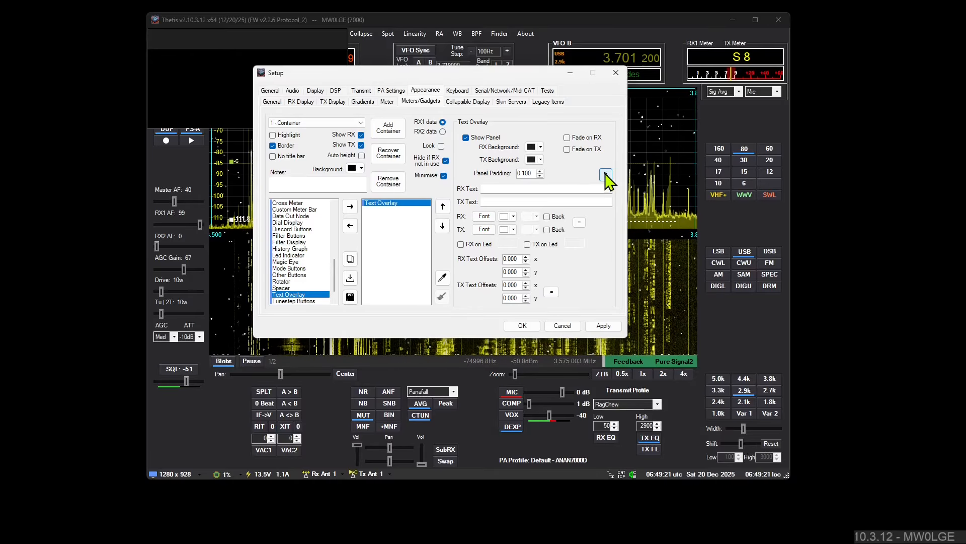
# Step: Copy the ALC_PK variable to the clipboard with the Text Overlay's variable picker
pyautogui.click(605, 175)
pyautogui.moveTo(488, 147)
pyautogui.mouseDown()
pyautogui.moveTo(488, 255)
pyautogui.moveTo(487, 171)
pyautogui.moveTo(499, 148)
pyautogui.moveTo(504, 263)
pyautogui.moveTo(486, 215)
pyautogui.moveTo(491, 155)
pyautogui.mouseUp()
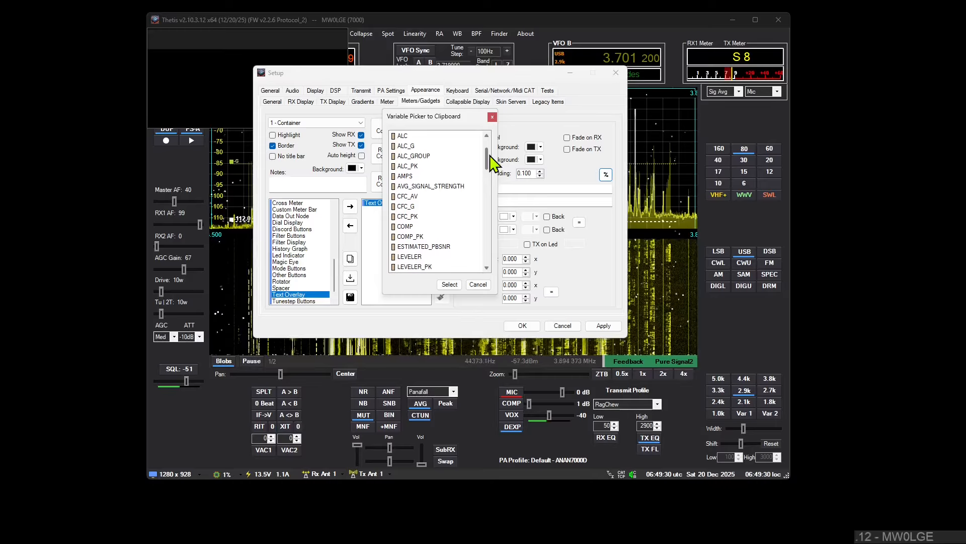
pyautogui.click(413, 166)
pyautogui.doubleClick(412, 168)
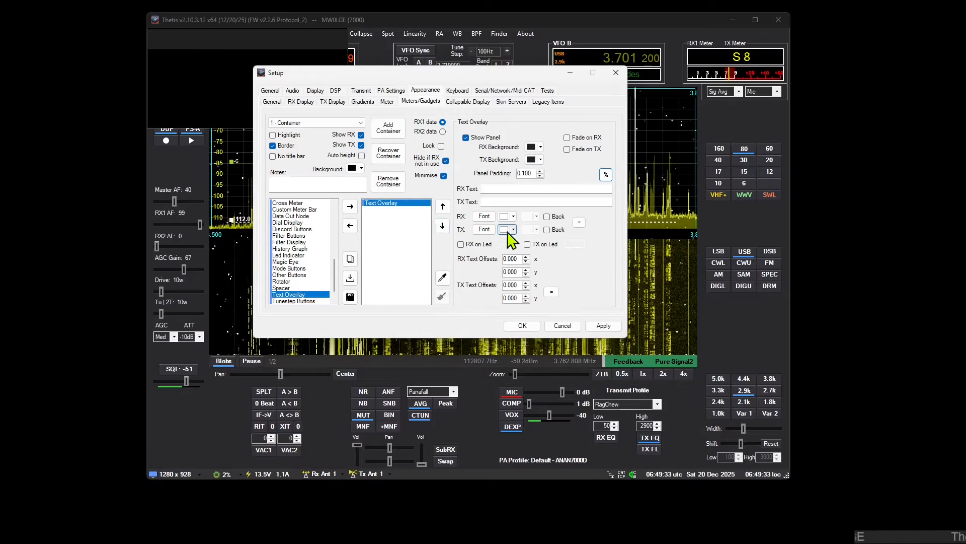
# Step: Copy the ALC_GROUP variable with the variable picker and paste it into the Text Overlay's RX Text
pyautogui.click(606, 174)
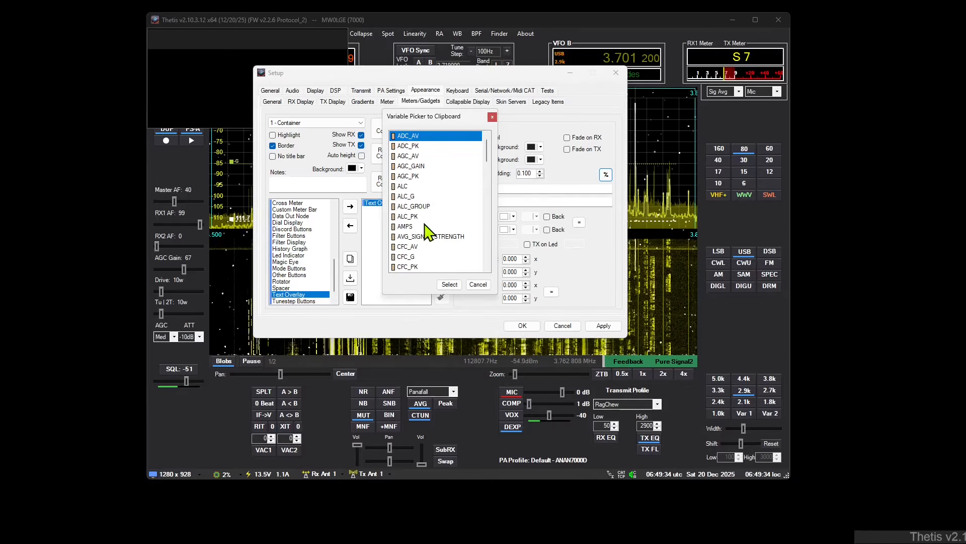
pyautogui.doubleClick(413, 216)
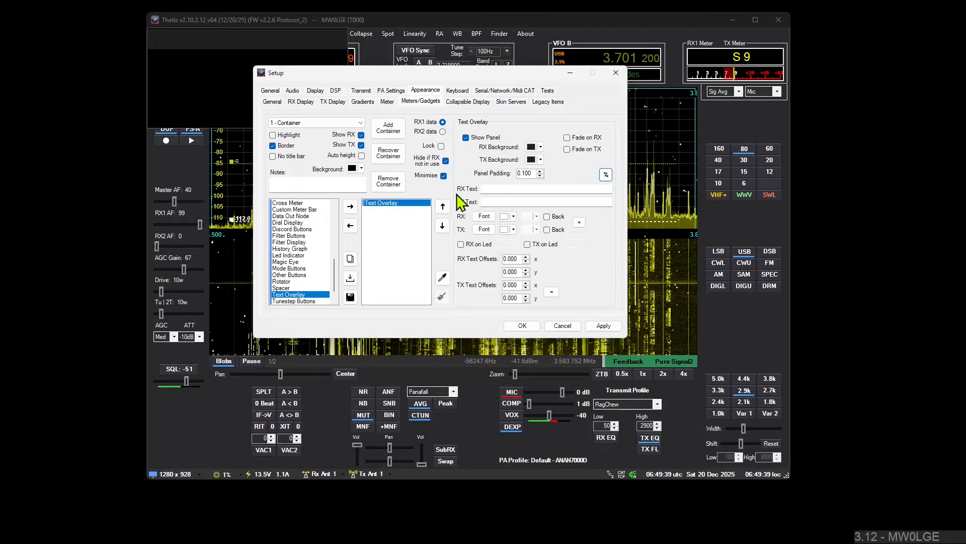
pyautogui.click(490, 188)
pyautogui.write('%ALC_GROUP%')
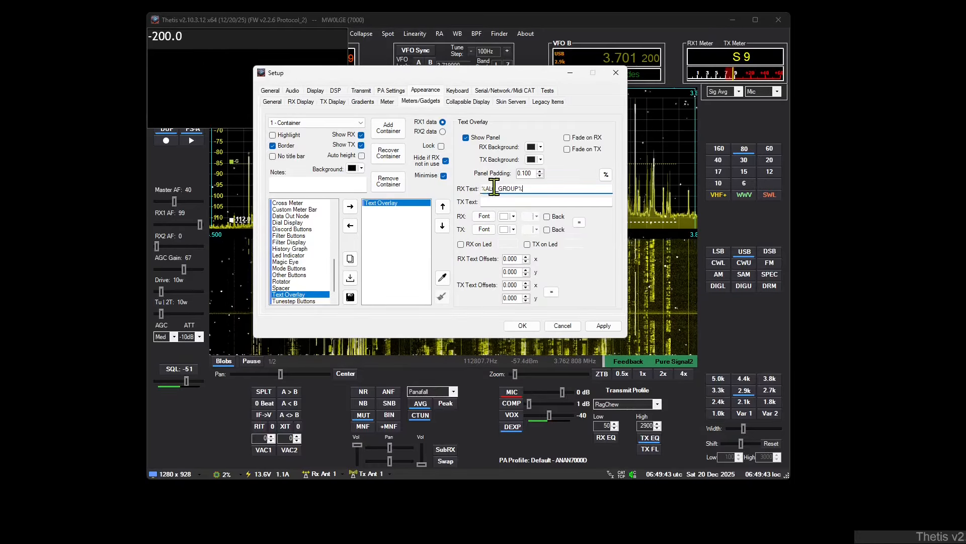
# Step: Clear the variable from the Text Overlay's RX Text
pyautogui.moveTo(552, 188); pyautogui.dragTo(498, 190)
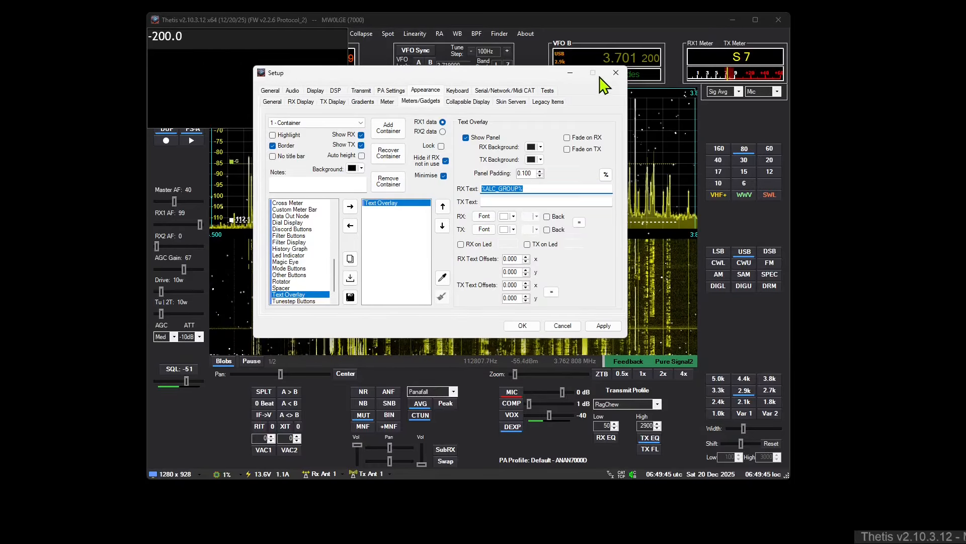
pyautogui.hotkey('ctrl', 'a')
pyautogui.press('Delete')
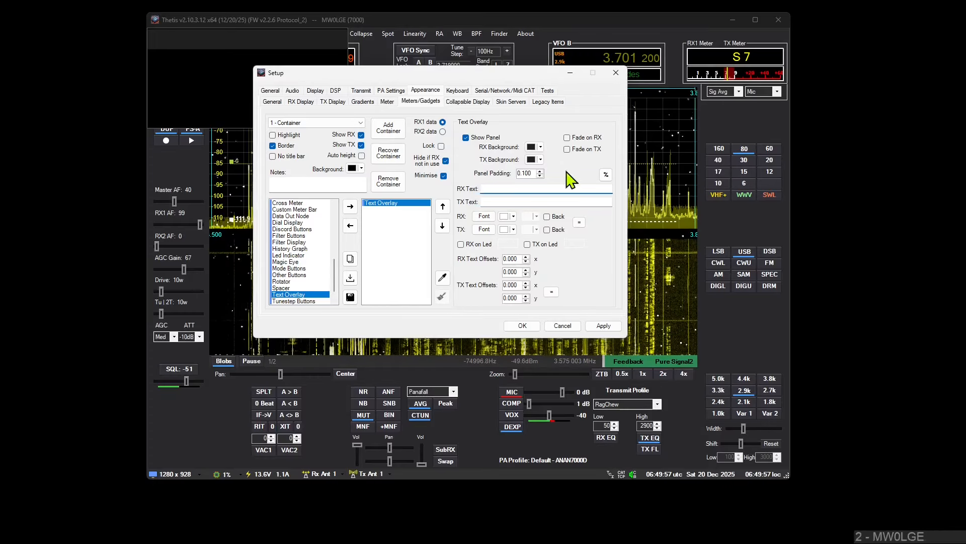
# Step: Find the time_loc variable in the variable picker and copy it to the clipboard
pyautogui.click(606, 175)
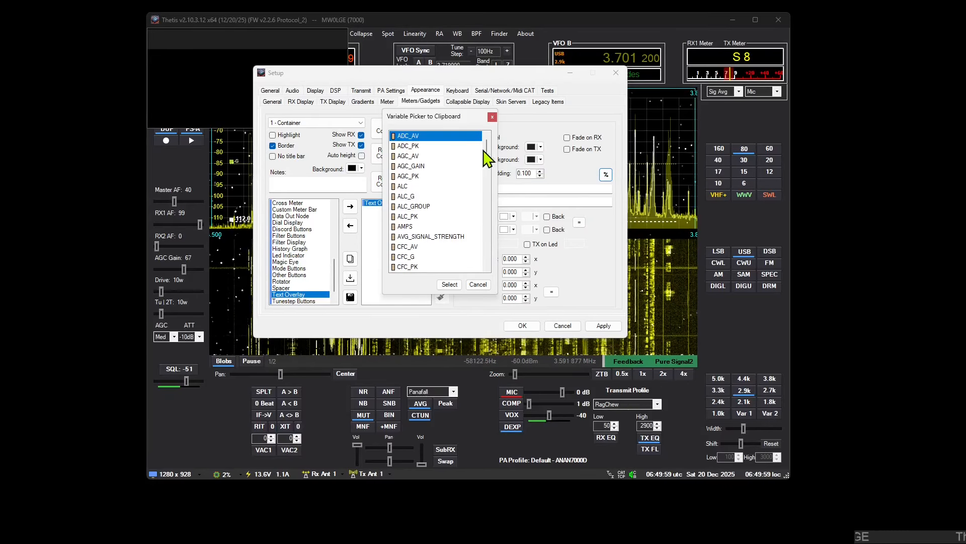
pyautogui.moveTo(487, 151); pyautogui.dragTo(492, 243)
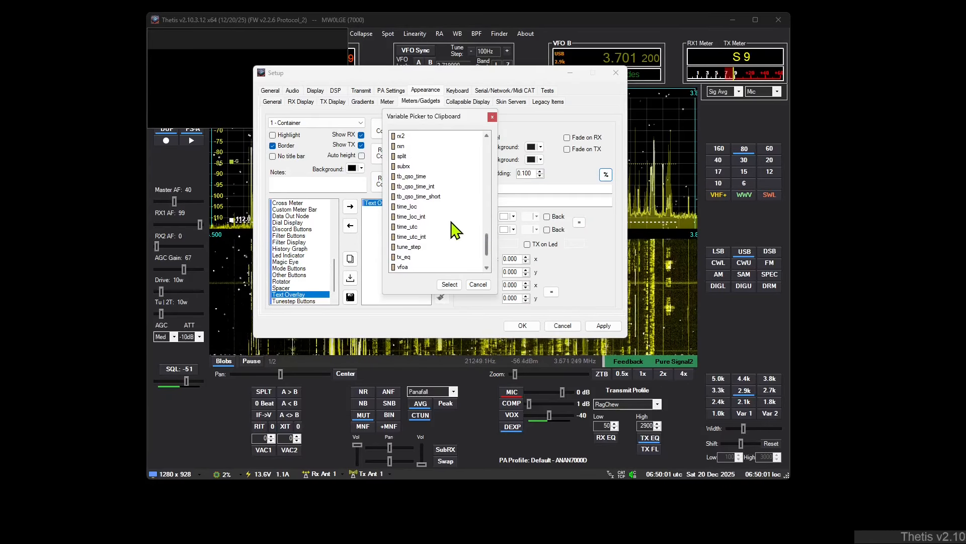
pyautogui.click(426, 207)
pyautogui.click(449, 284)
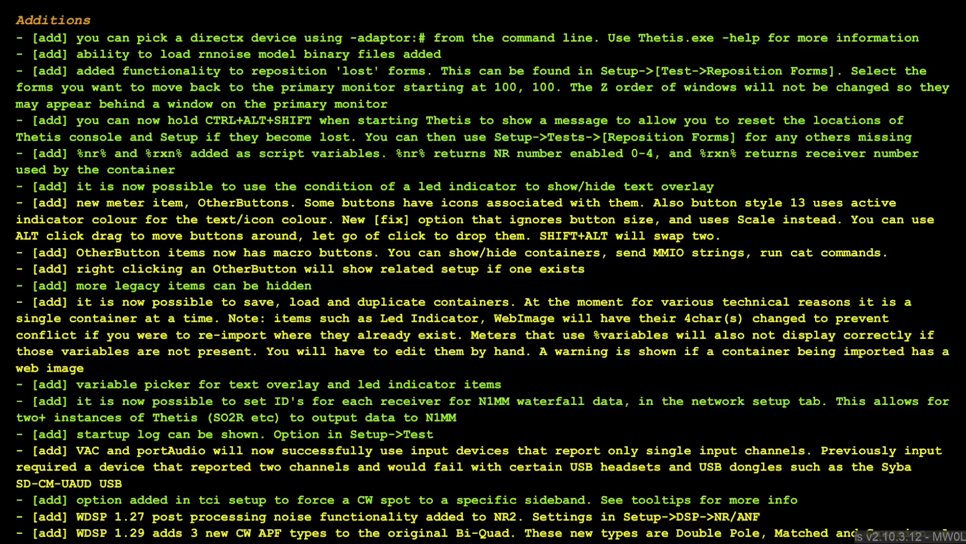
pyautogui.moveTo(483, 413); pyautogui.dragTo(576, 414)
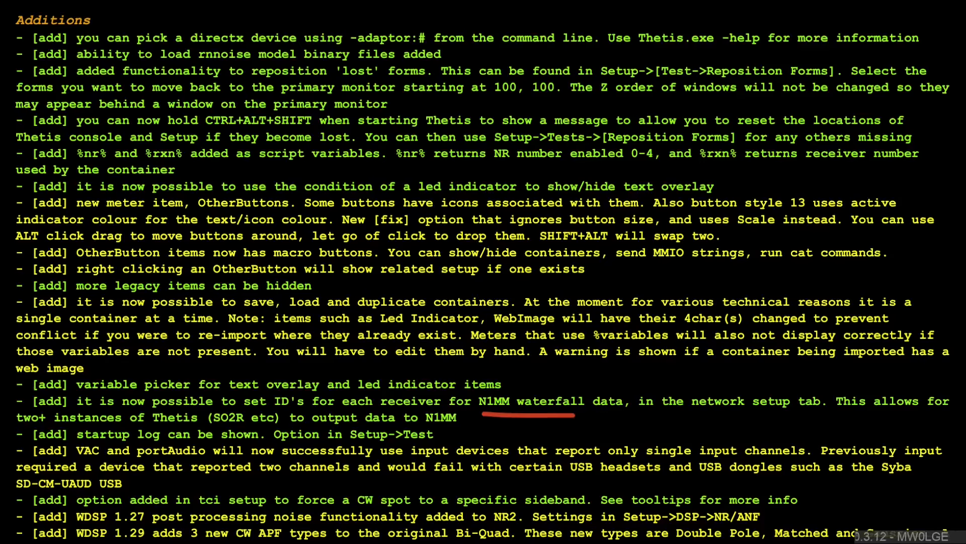
pyautogui.press('e')
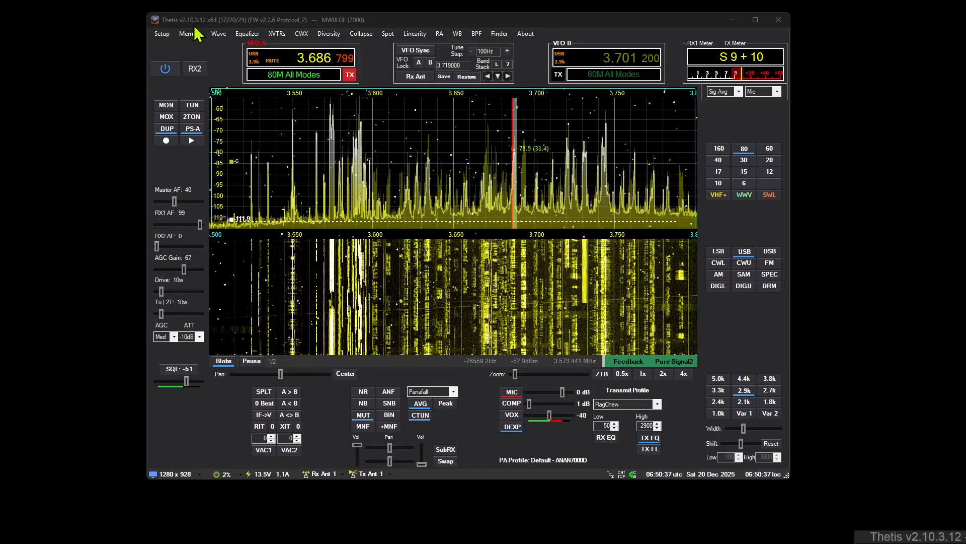
# Step: Enable Show Startup Log in Setup's Tests section, accept Setup, view the log beside the console and close the log
pyautogui.click(162, 34)
pyautogui.click(176, 56)
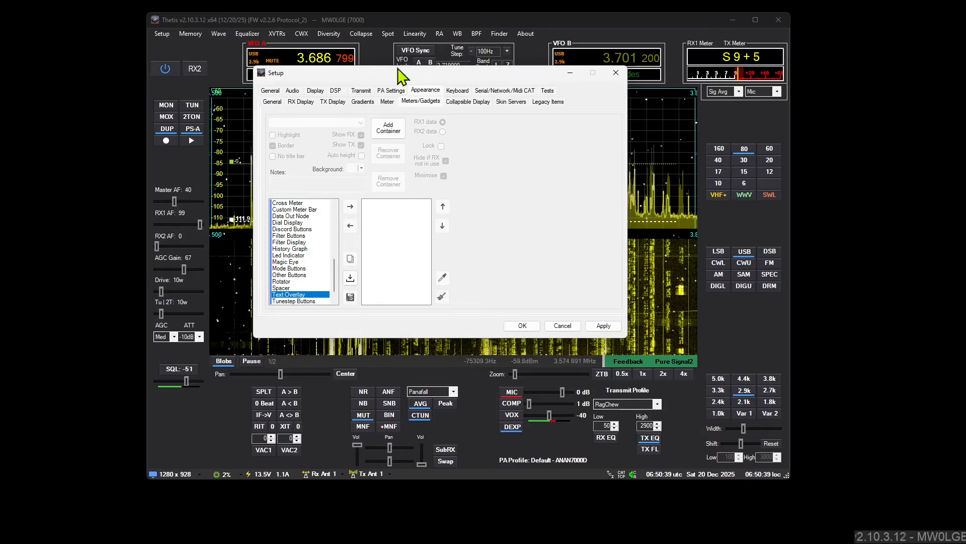
pyautogui.click(548, 91)
pyautogui.click(405, 283)
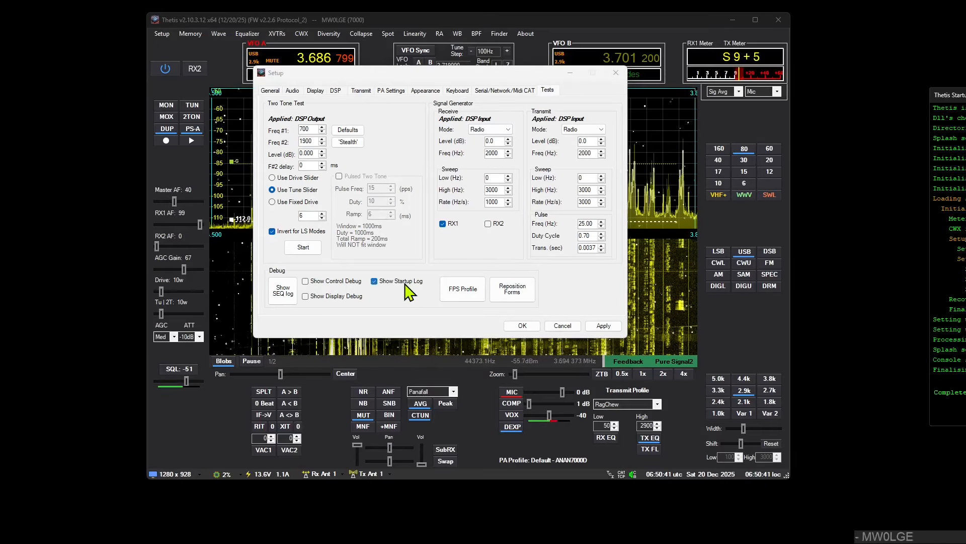
pyautogui.moveTo(946, 95); pyautogui.dragTo(853, 88)
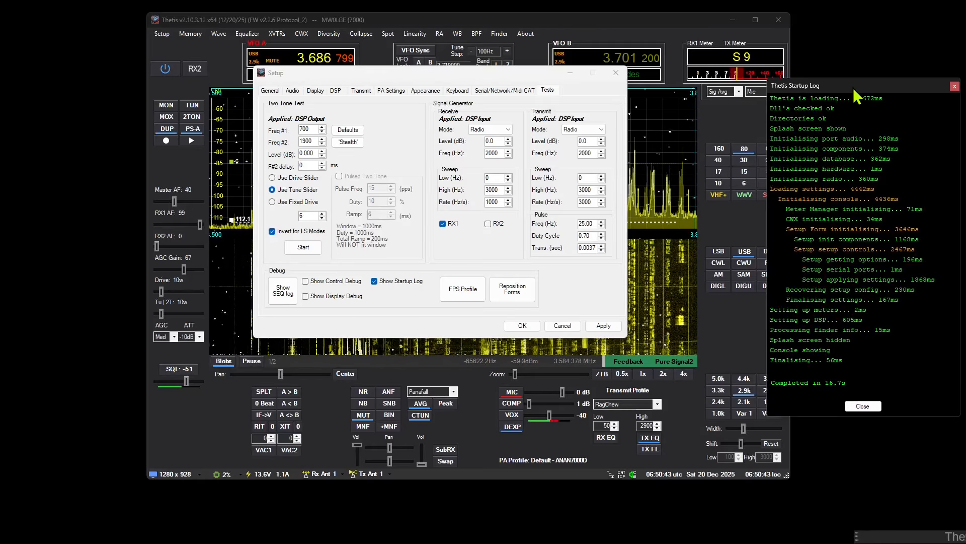
pyautogui.click(529, 329)
pyautogui.moveTo(650, 18); pyautogui.dragTo(610, 23)
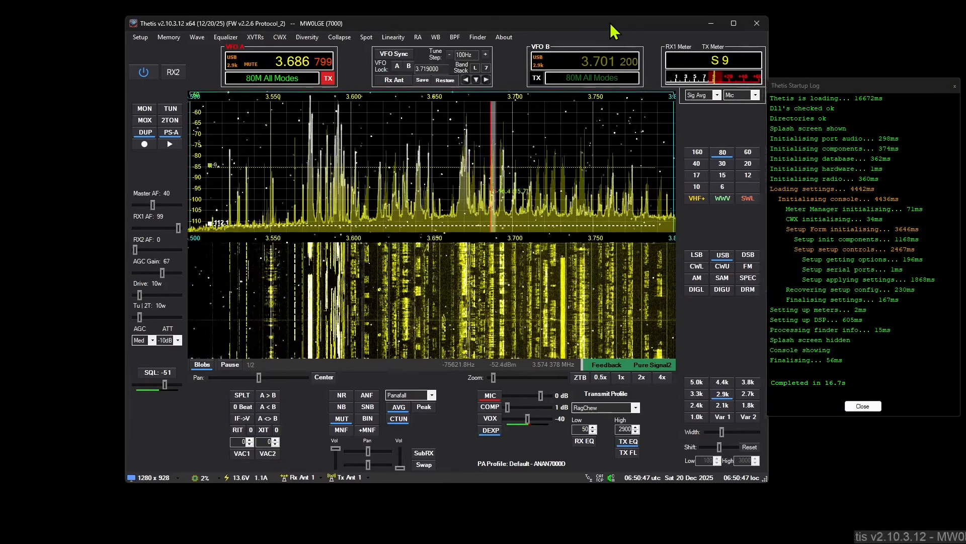
pyautogui.click(862, 407)
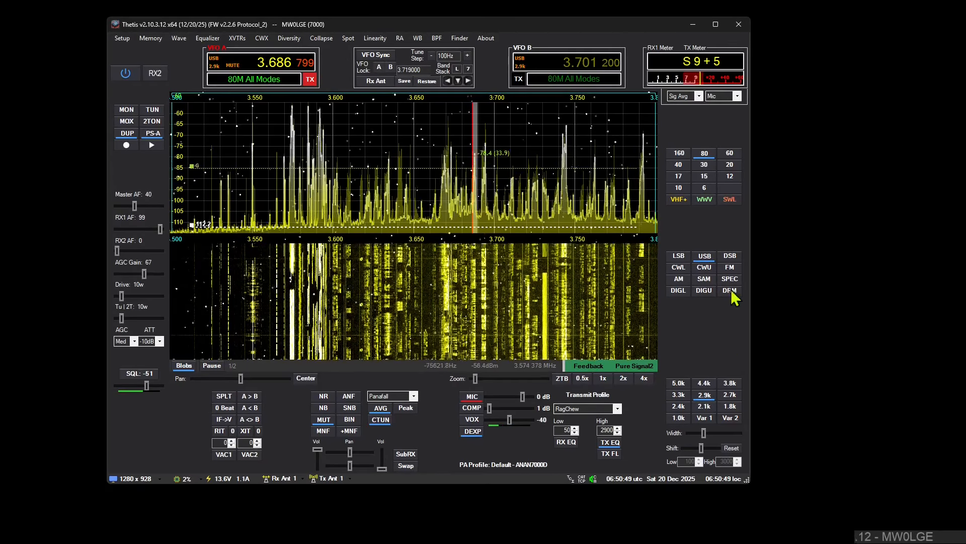
# Step: Close Thetis and relaunch Thetis-x64 from Windows search
pyautogui.click(748, 29)
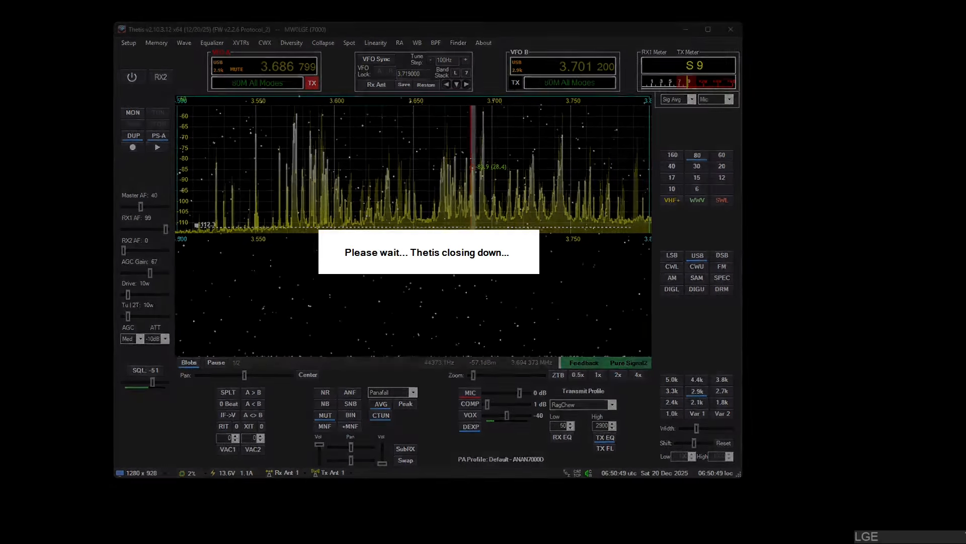
pyautogui.press('super+s')
pyautogui.write('th')
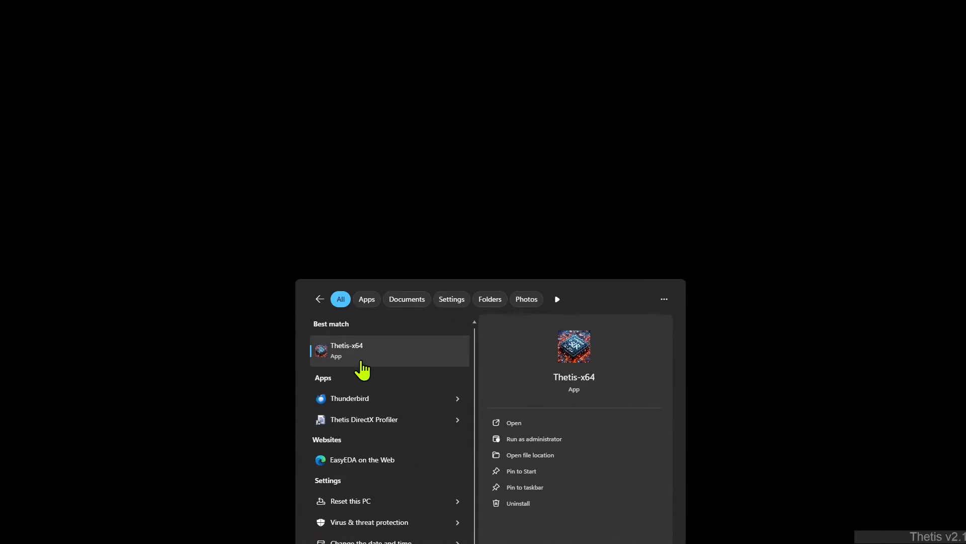
pyautogui.click(362, 361)
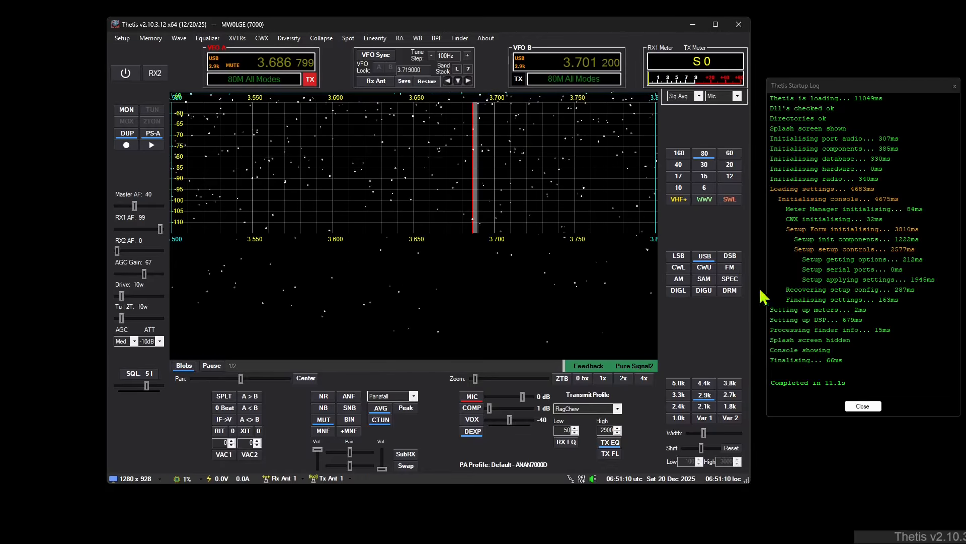
# Step: Close the startup log, disable Show Startup Log in Setup's Tests section and accept Setup
pyautogui.click(863, 406)
pyautogui.click(122, 39)
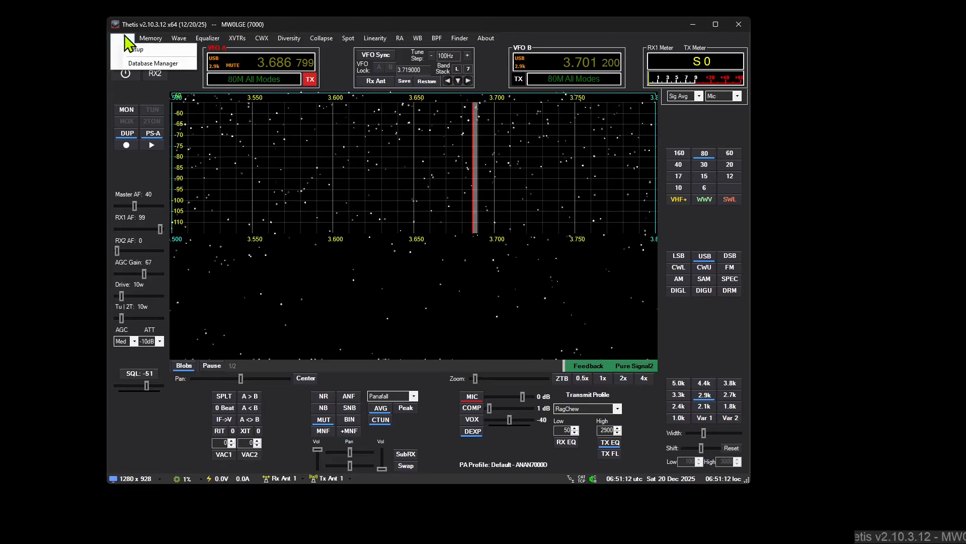
pyautogui.click(136, 49)
pyautogui.click(547, 91)
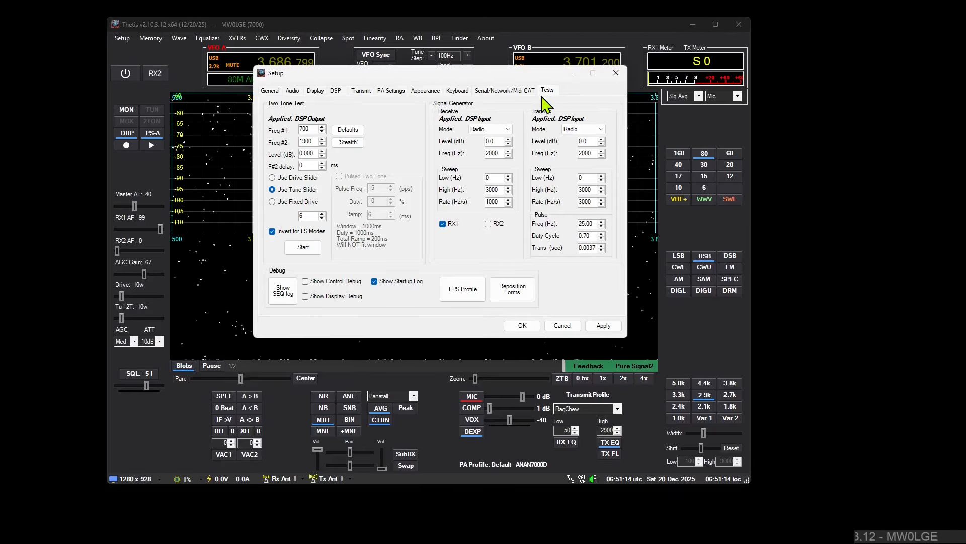
pyautogui.click(524, 326)
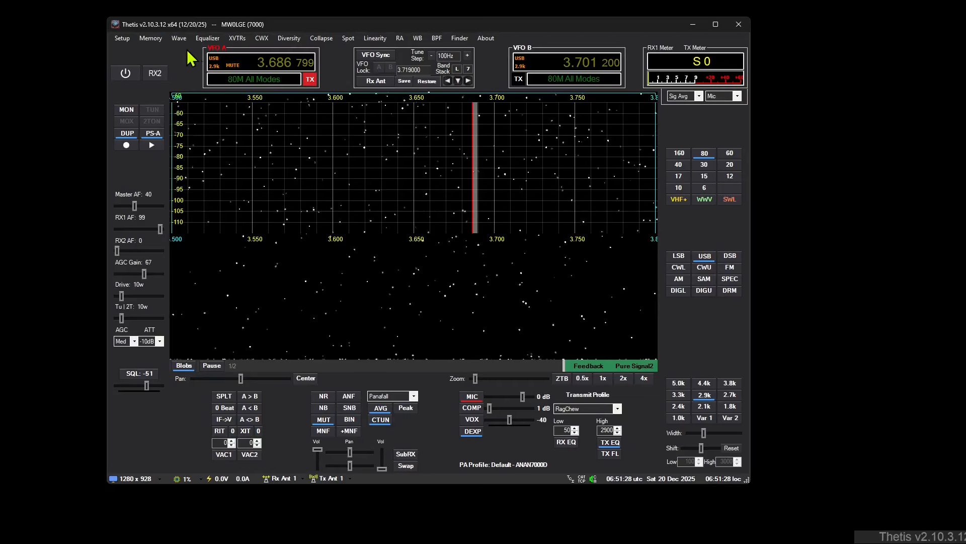
# Step: View the TCI and TCP/IP CAT server settings in Setup's Network section and cancel Setup
pyautogui.click(122, 38)
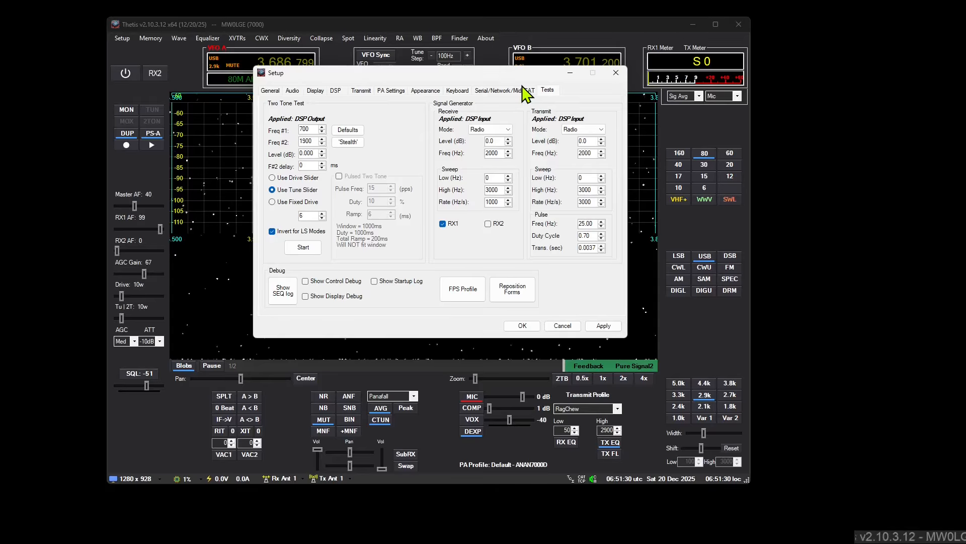
pyautogui.click(505, 90)
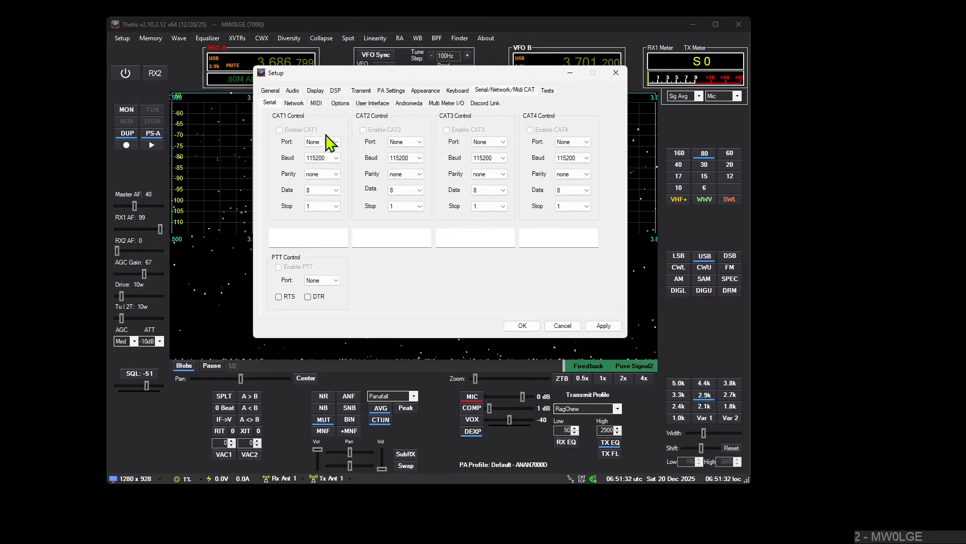
pyautogui.click(295, 103)
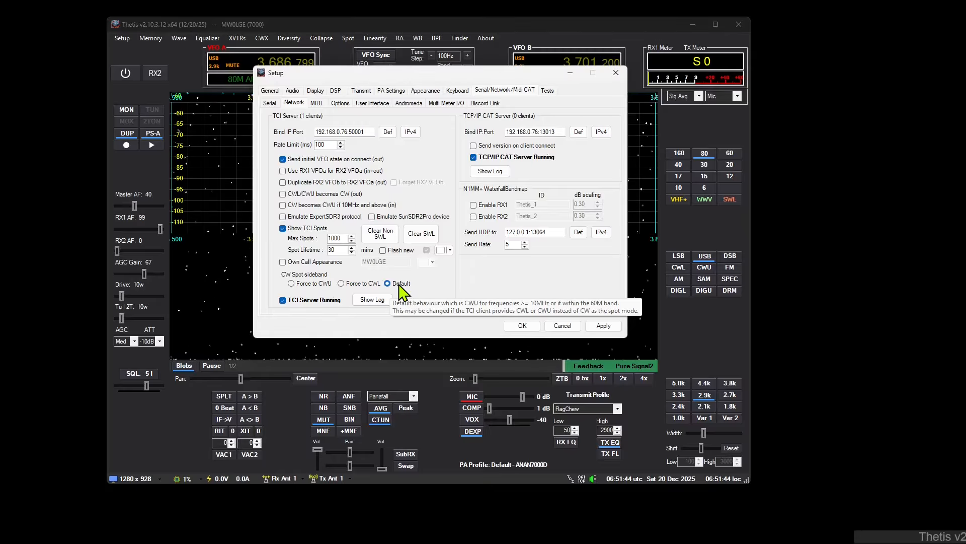
pyautogui.click(563, 327)
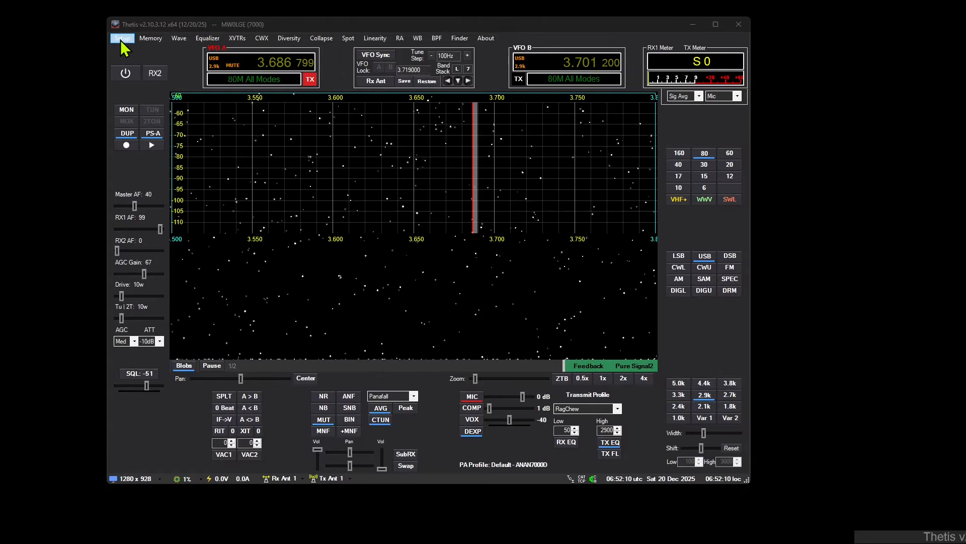
# Step: Power on the radio and add a new container in Setup's Meters/Gadgets section
pyautogui.click(124, 72)
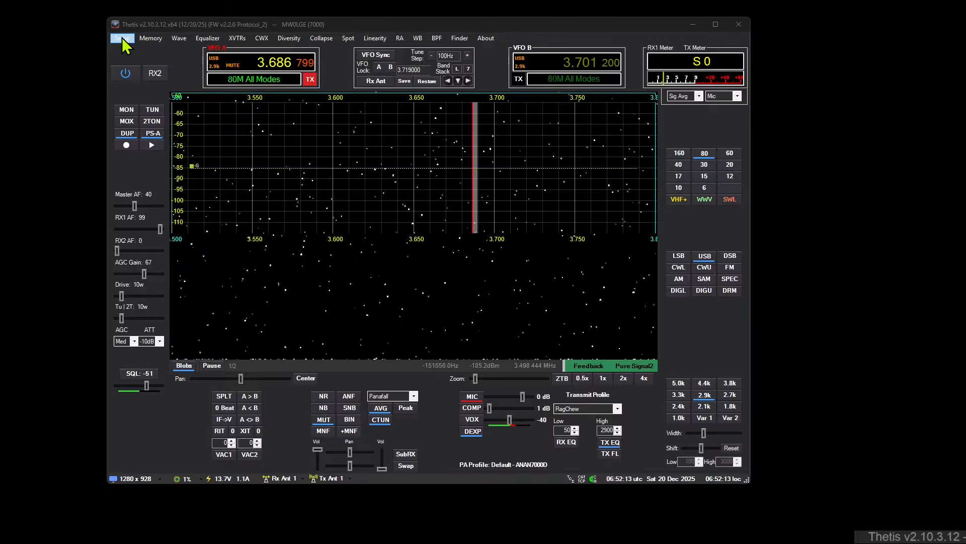
pyautogui.click(122, 38)
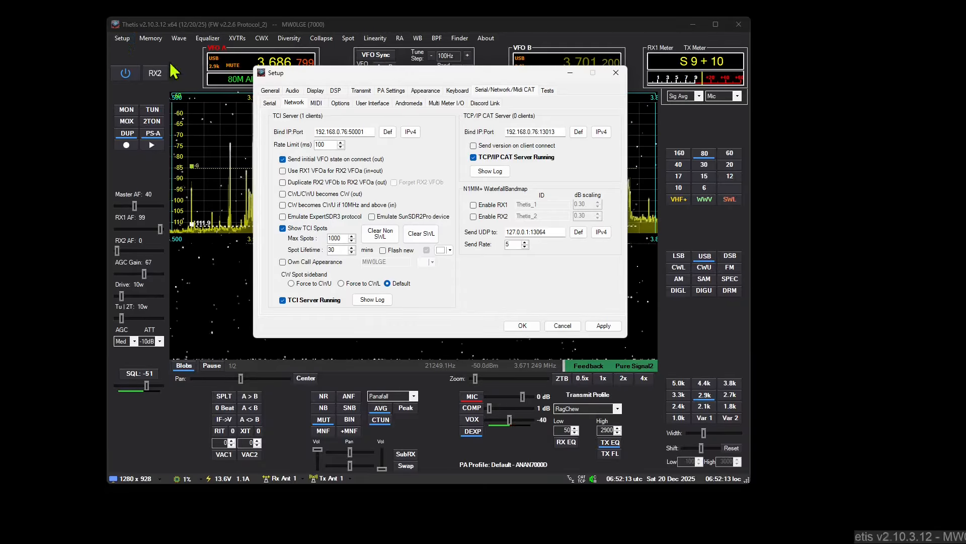
pyautogui.click(425, 90)
pyautogui.click(428, 101)
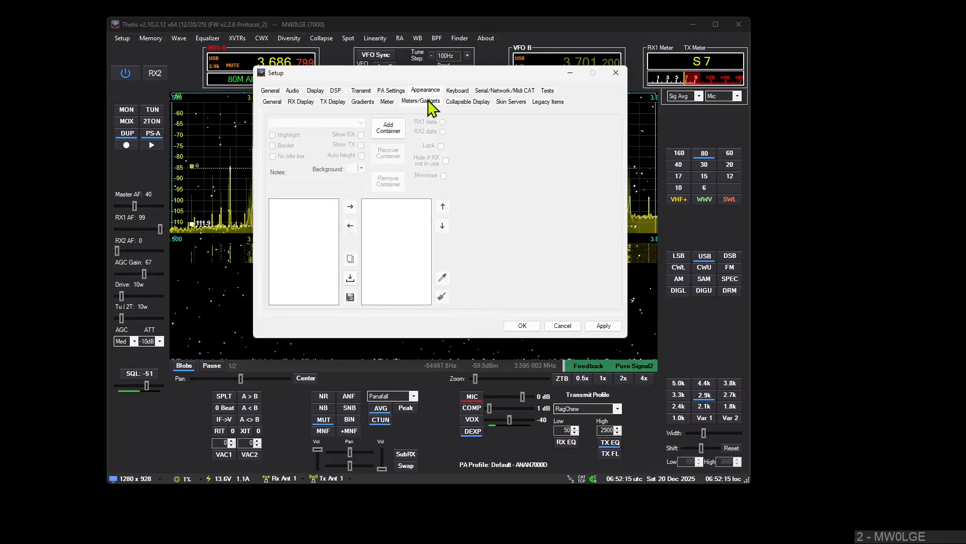
pyautogui.click(397, 130)
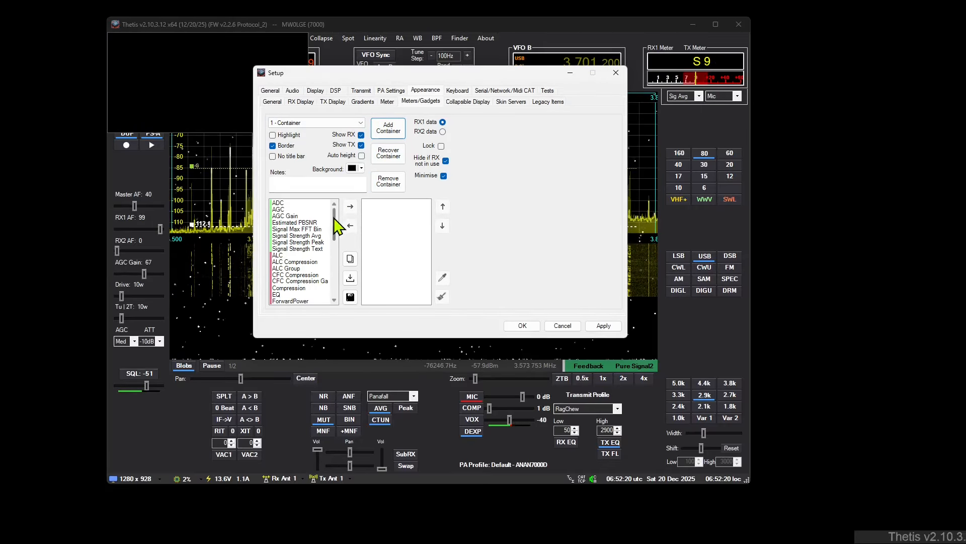
# Step: Add the Other Buttons gadget to the container and float the container beside the console
pyautogui.moveTo(334, 222); pyautogui.dragTo(337, 262)
pyautogui.scroll(-2, 305, 282)
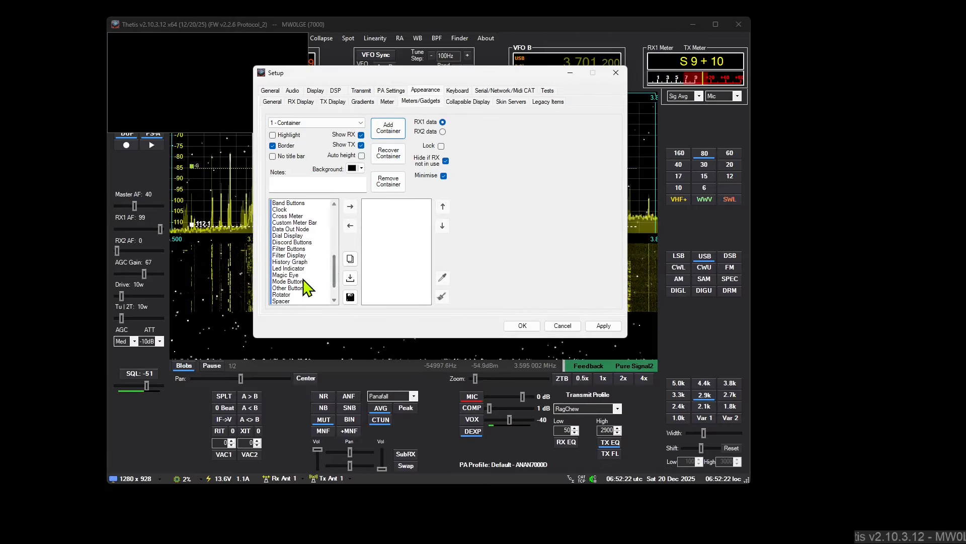
pyautogui.click(297, 288)
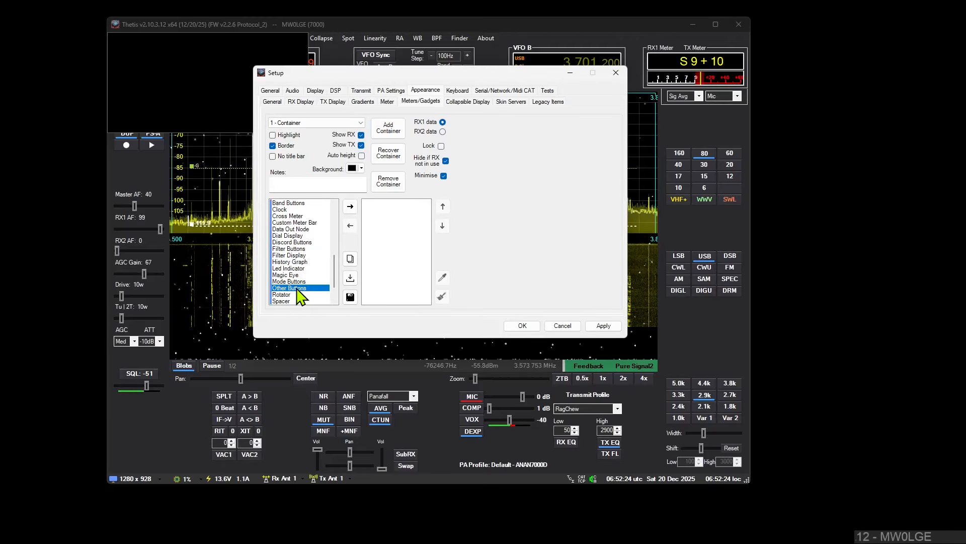
pyautogui.click(388, 202)
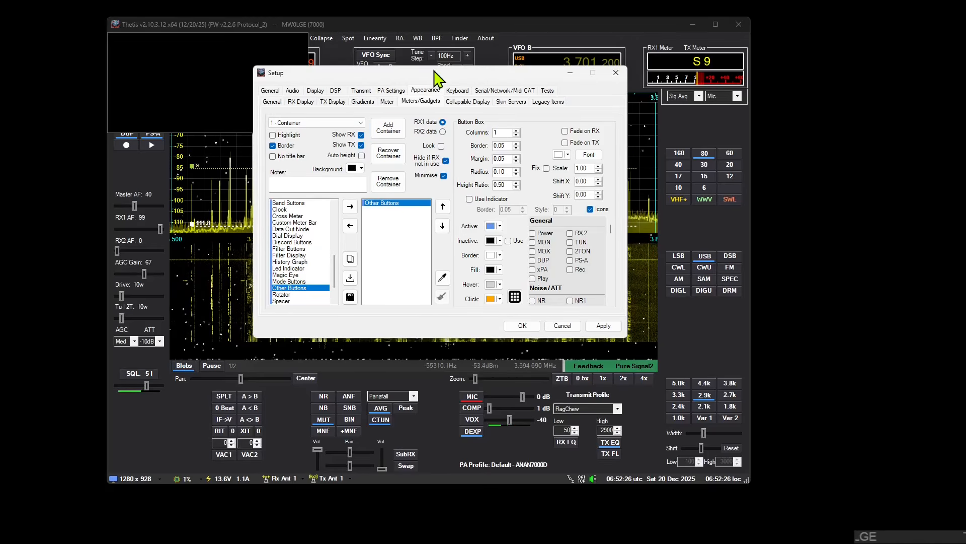
pyautogui.moveTo(434, 71); pyautogui.dragTo(346, 138)
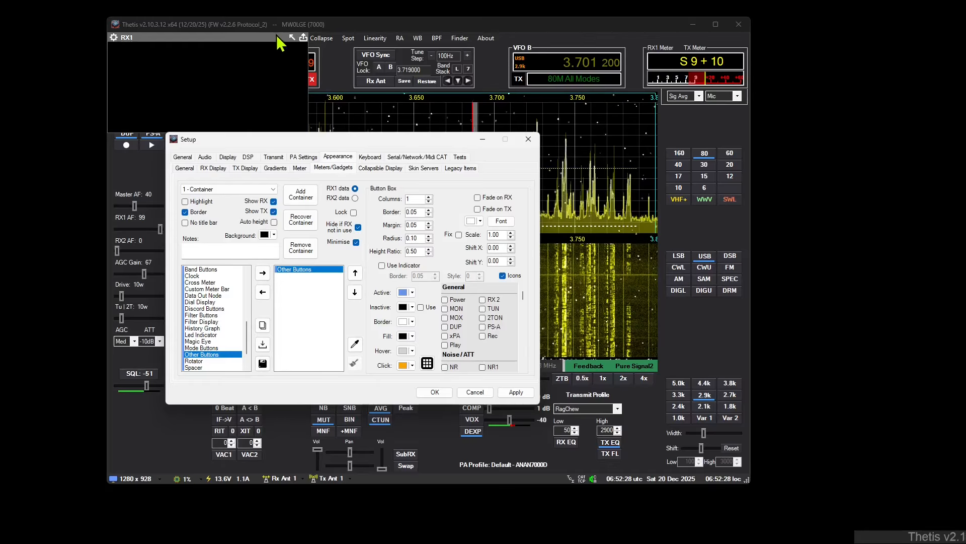
pyautogui.moveTo(306, 39); pyautogui.dragTo(897, 30)
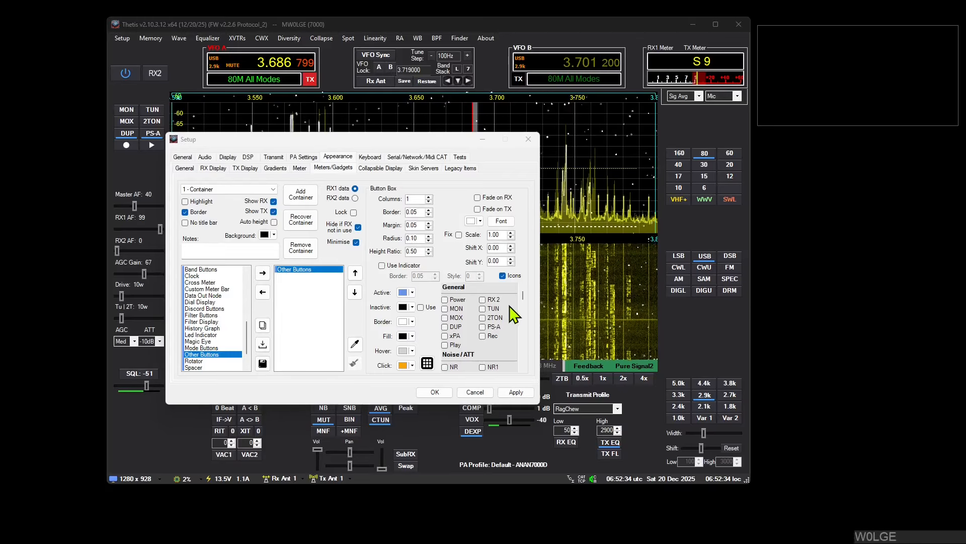
# Step: Enable the Power, RX 2, MON and TUN buttons, set the columns to 2 and accept Setup
pyautogui.moveTo(522, 297)
pyautogui.mouseDown()
pyautogui.moveTo(521, 370)
pyautogui.moveTo(523, 296)
pyautogui.mouseUp()
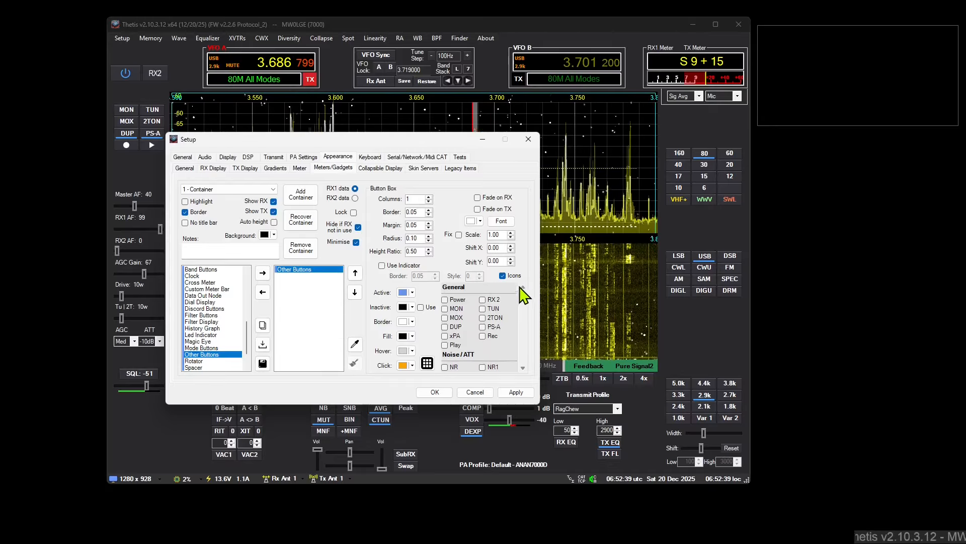
pyautogui.click(453, 300)
pyautogui.click(453, 309)
pyautogui.click(491, 309)
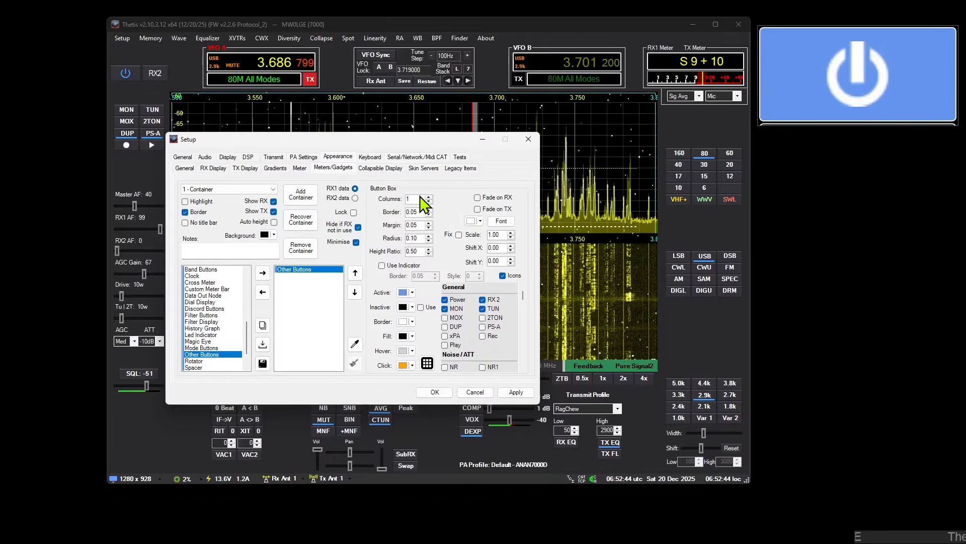
pyautogui.scroll(1, 419, 199)
pyautogui.scroll(1, 420, 199)
pyautogui.scroll(-1, 420, 199)
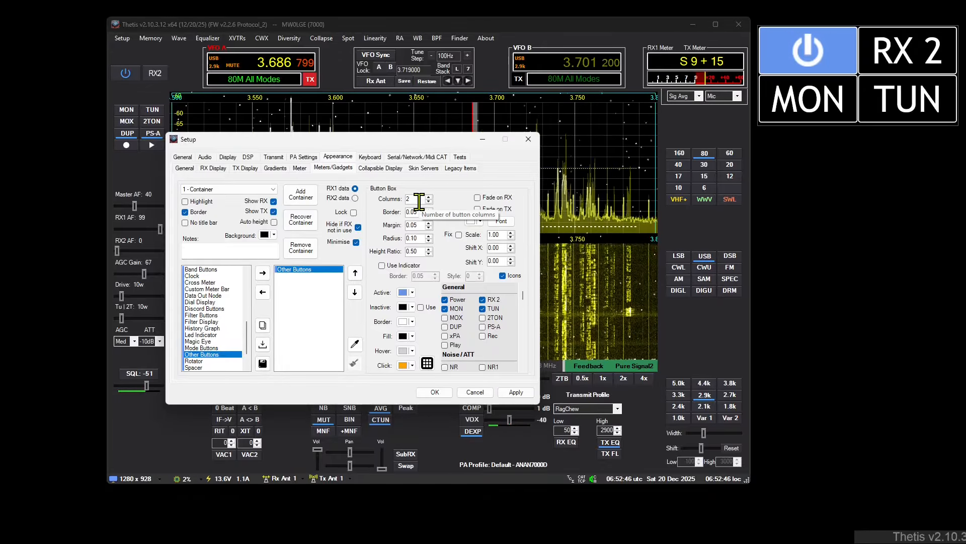
pyautogui.click(435, 392)
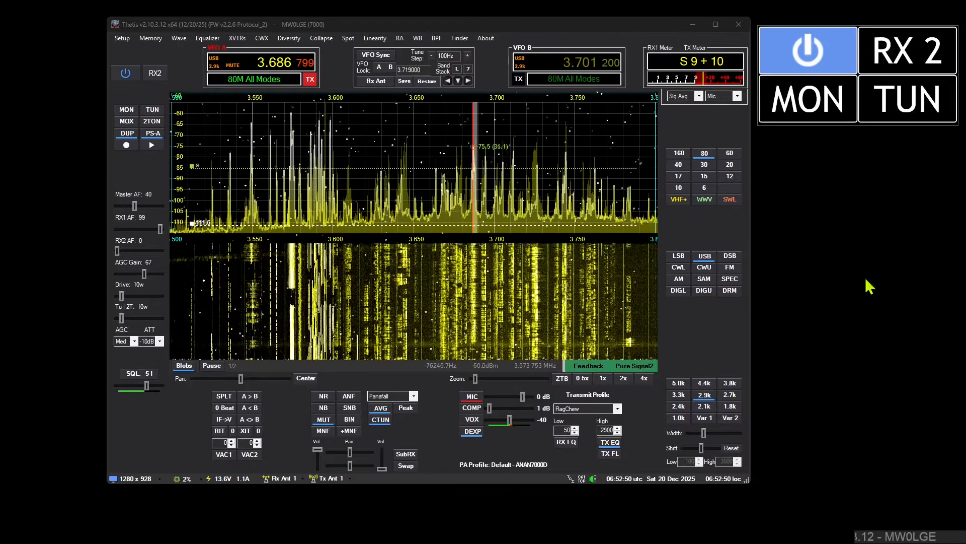
# Step: Switch RX2 on from the container and off from the console, and cycle the power with the container's button
pyautogui.click(895, 64)
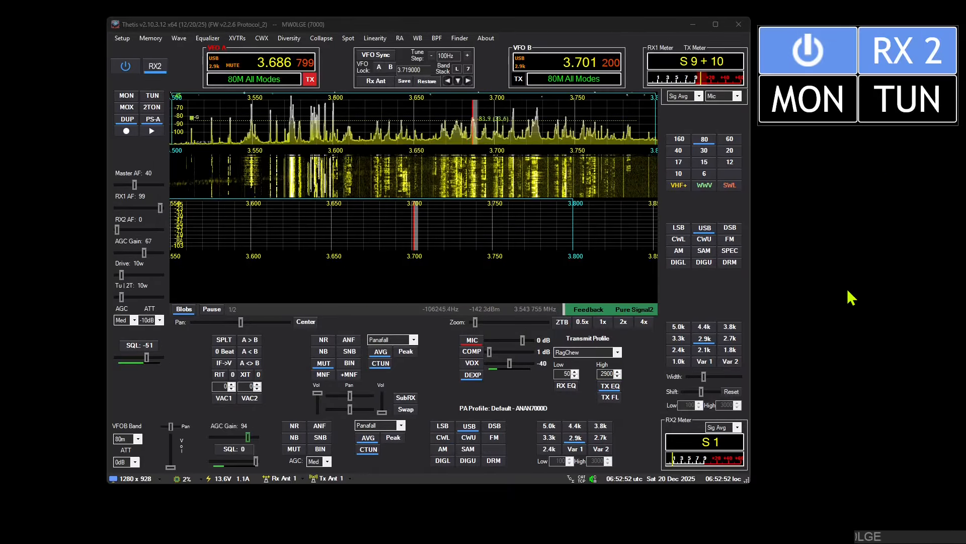
pyautogui.click(160, 68)
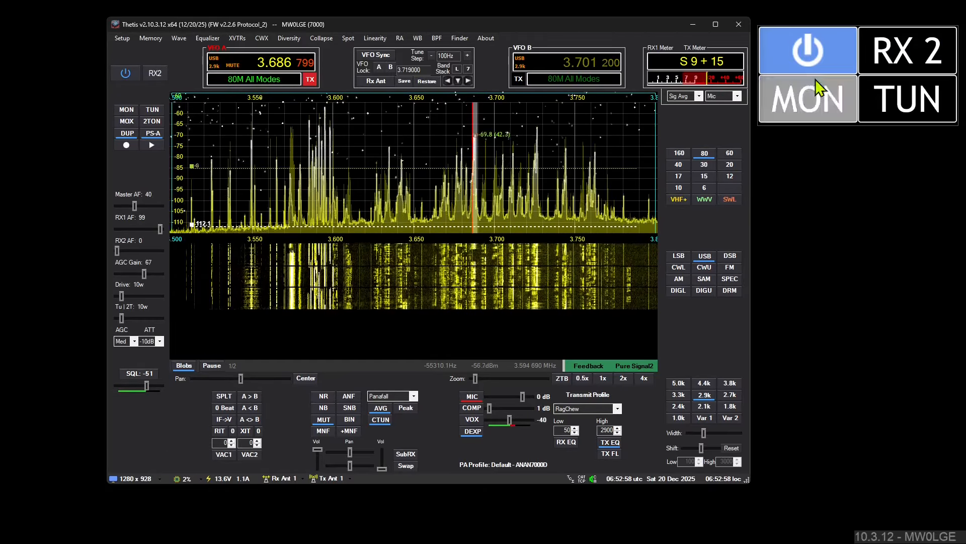
pyautogui.click(808, 50)
pyautogui.click(826, 65)
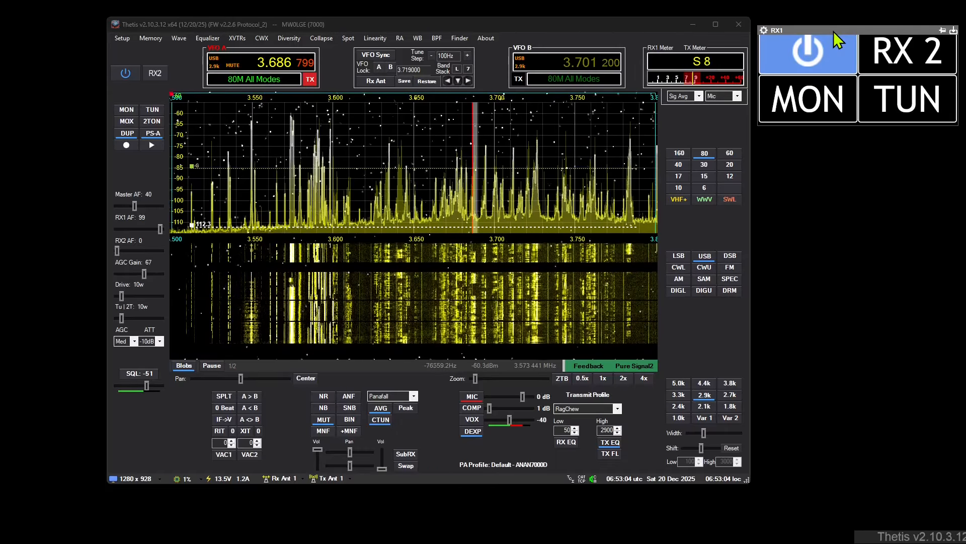
# Step: Move the button container over the spectrum display, make it slightly taller and return it beside the console
pyautogui.moveTo(829, 53); pyautogui.dragTo(407, 98)
pyautogui.moveTo(529, 171)
pyautogui.mouseDown()
pyautogui.moveTo(691, 233)
pyautogui.moveTo(861, 344)
pyautogui.moveTo(512, 162)
pyautogui.moveTo(528, 173)
pyautogui.mouseUp()
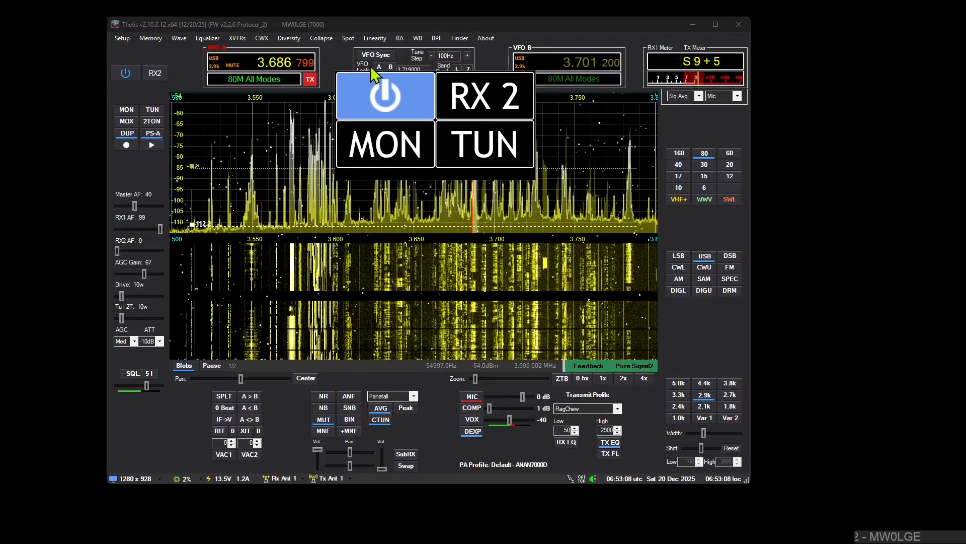
pyautogui.moveTo(370, 65); pyautogui.dragTo(801, 25)
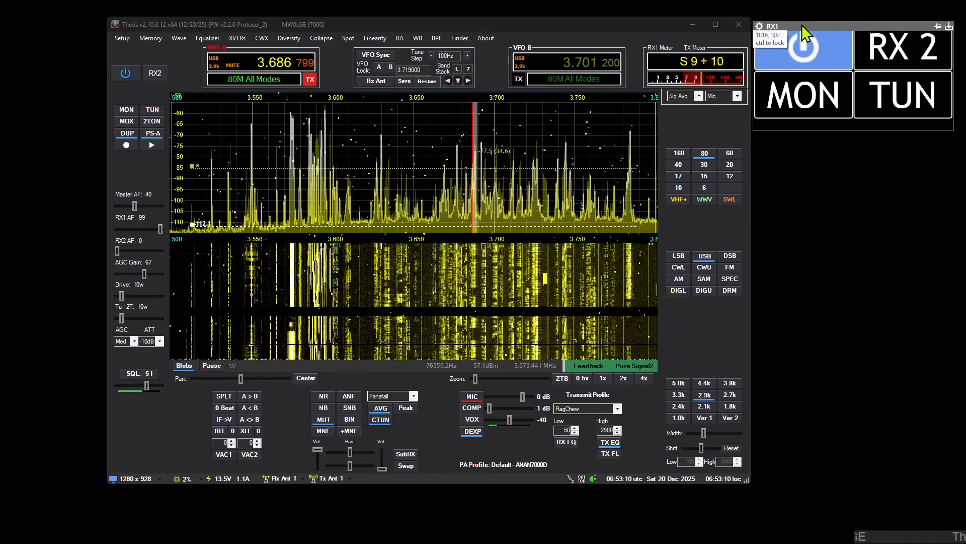
# Step: Set the Other Buttons radius to 2.00 and height ratio to 0.92, and resize the container to fit all four buttons
pyautogui.click(760, 27)
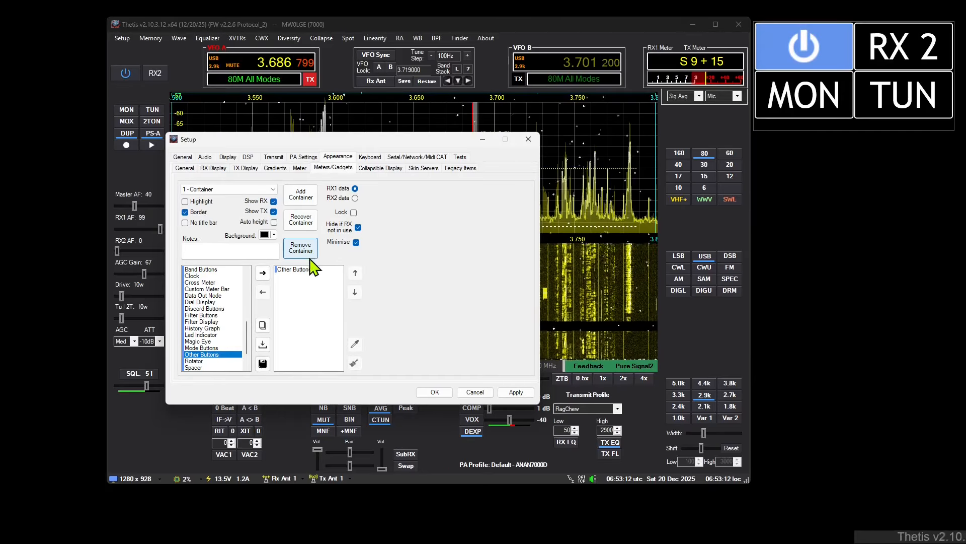
pyautogui.click(308, 270)
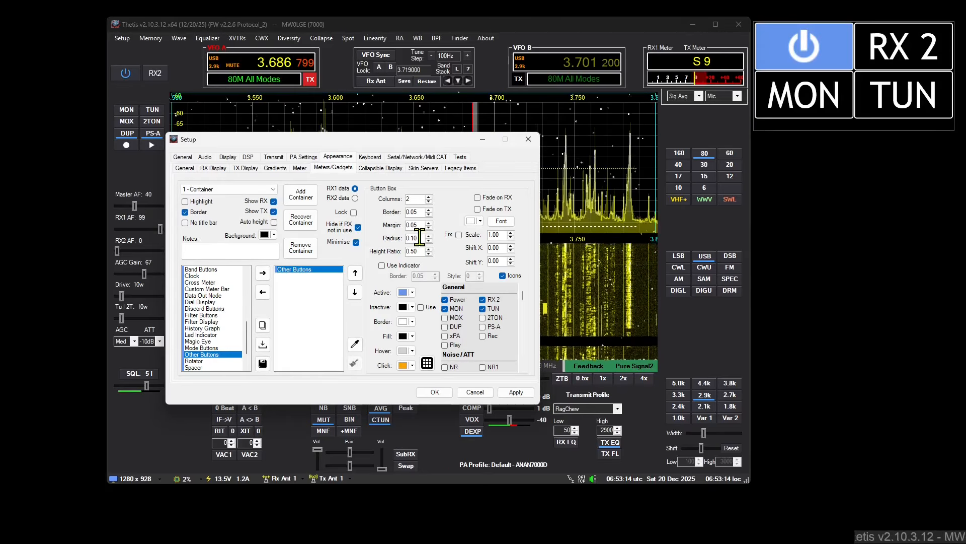
pyautogui.scroll(10, 420, 238)
pyautogui.scroll(20, 420, 239)
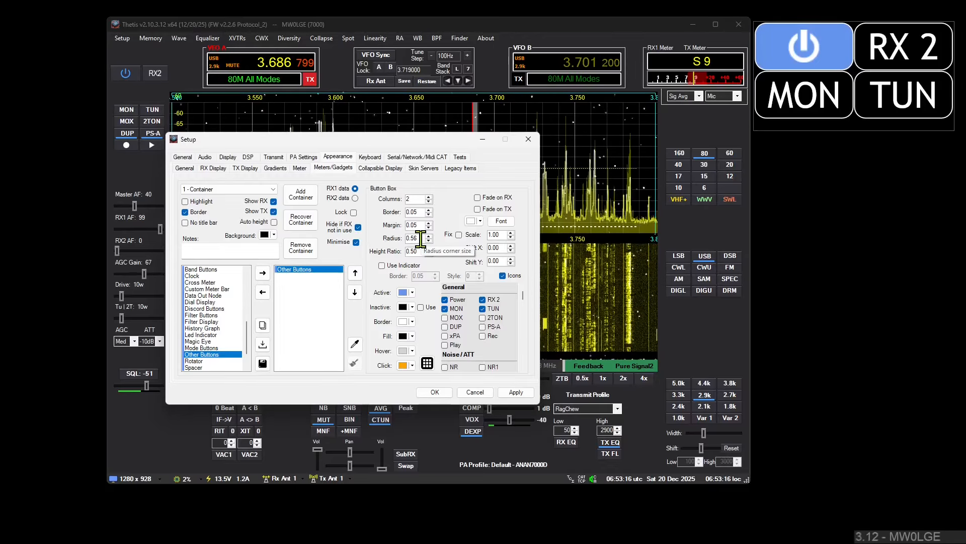
pyautogui.scroll(10, 421, 239)
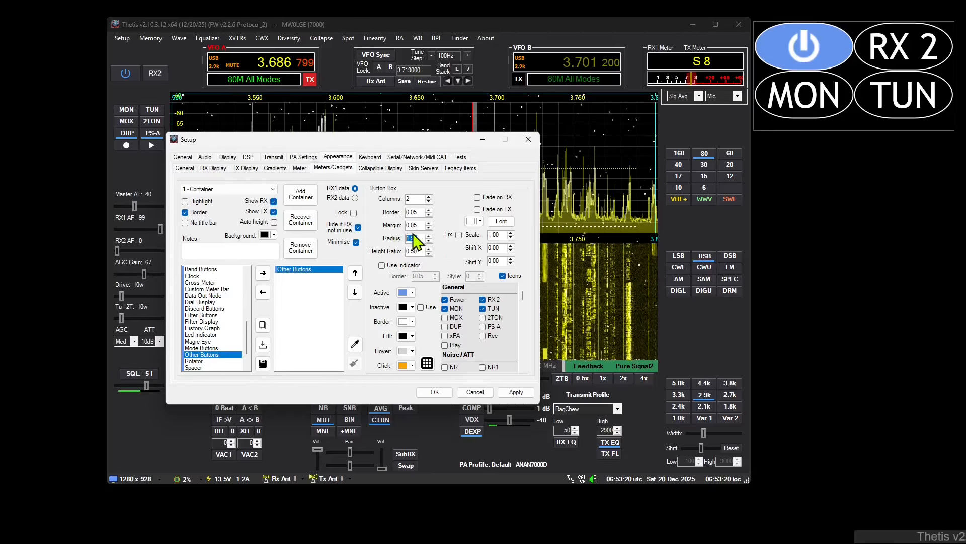
pyautogui.scroll(-3, 419, 251)
pyautogui.scroll(20, 418, 251)
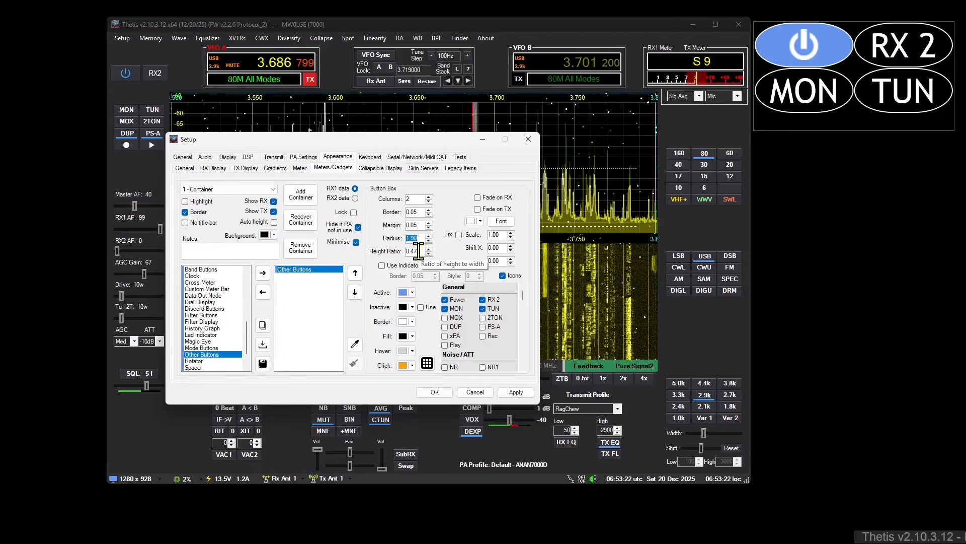
pyautogui.scroll(8, 418, 251)
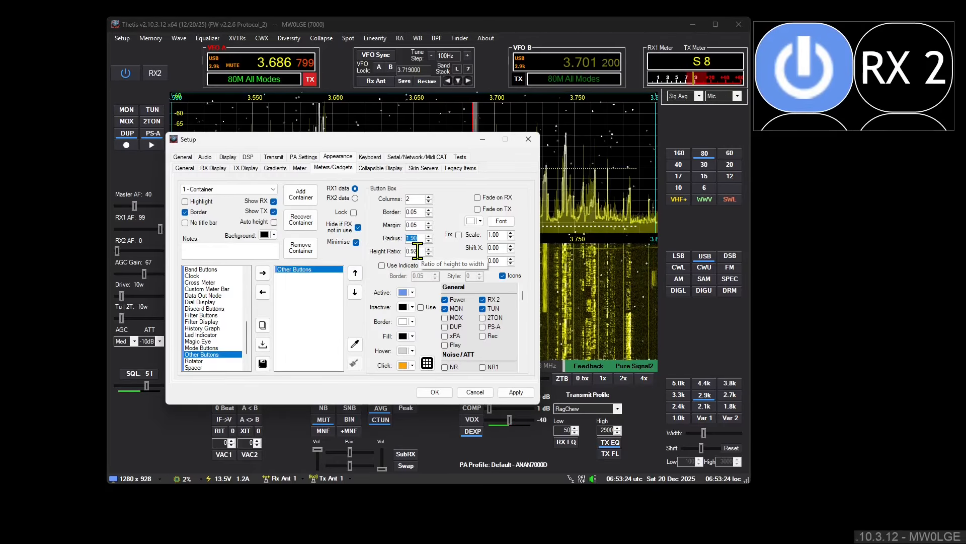
pyautogui.scroll(10, 418, 239)
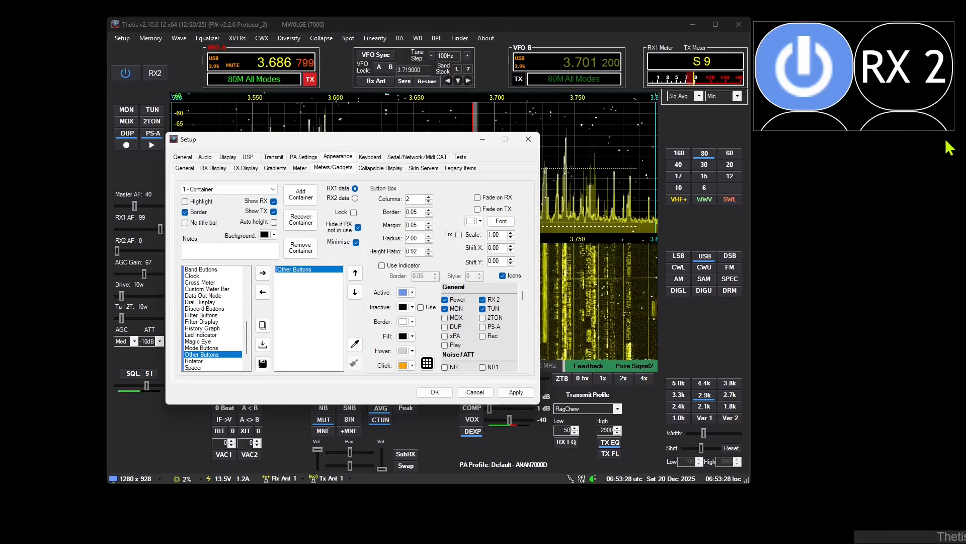
pyautogui.moveTo(949, 128); pyautogui.dragTo(884, 157)
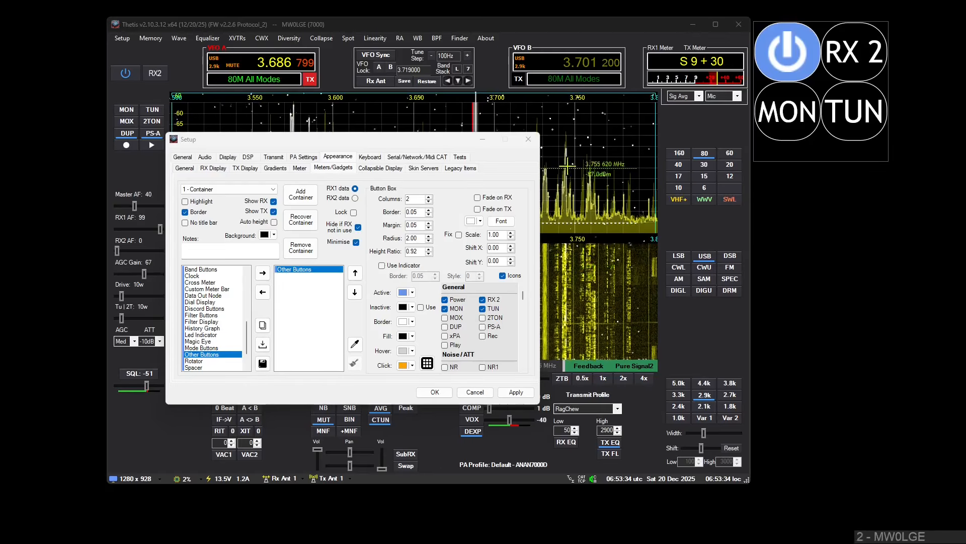
# Step: Look through the available button groups and disable the Power, RX 2, TUN and MON buttons
pyautogui.scroll(-3, 526, 309)
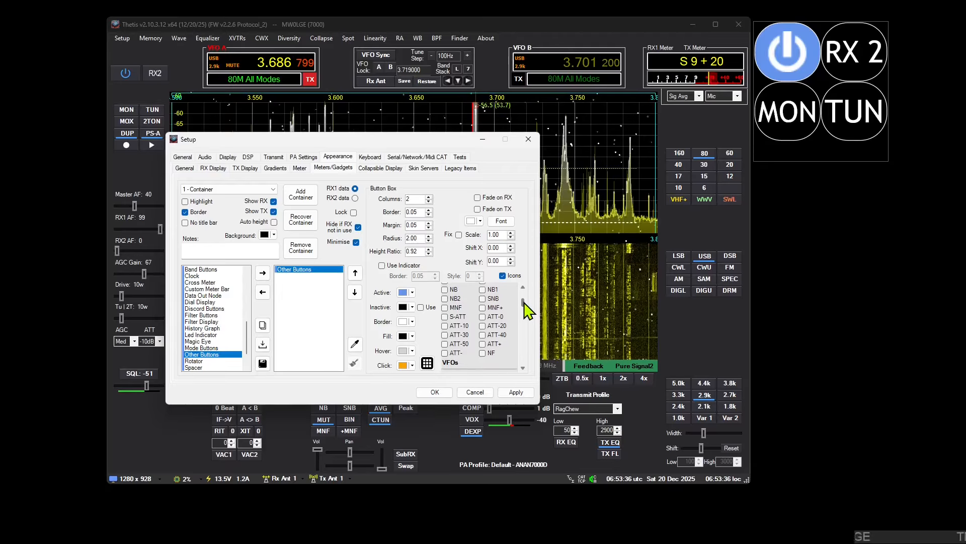
pyautogui.scroll(3, 526, 309)
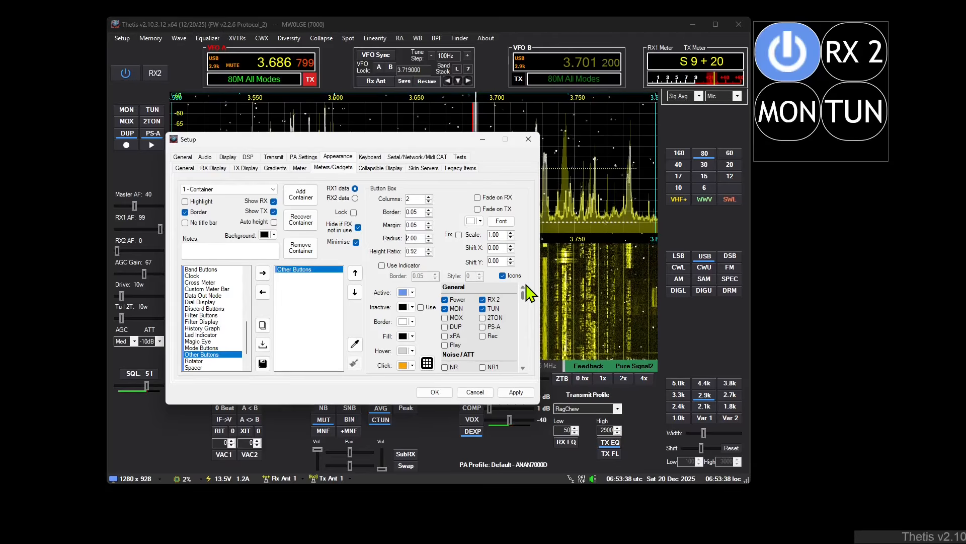
pyautogui.moveTo(526, 288); pyautogui.dragTo(522, 331)
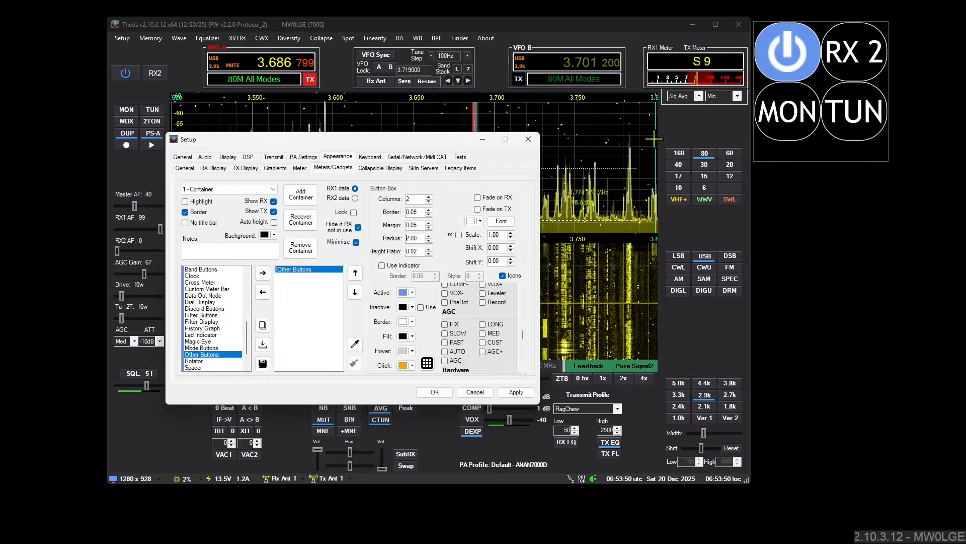
pyautogui.moveTo(524, 335); pyautogui.dragTo(524, 288)
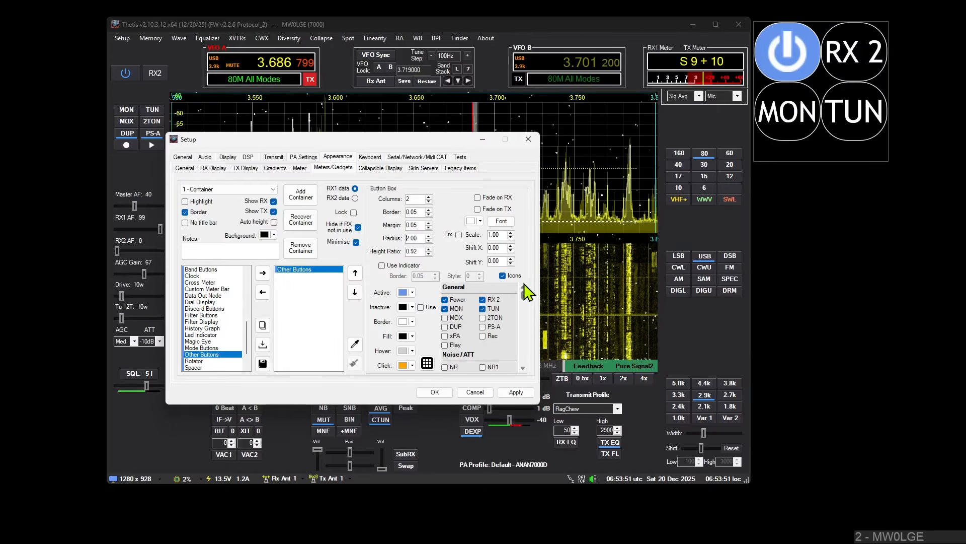
pyautogui.click(445, 299)
pyautogui.click(482, 299)
pyautogui.click(482, 308)
pyautogui.click(445, 309)
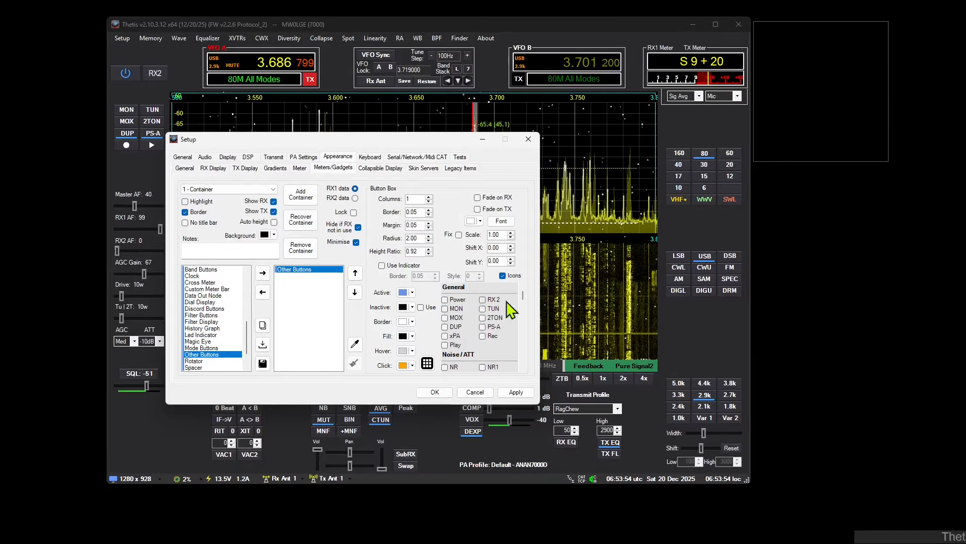
# Step: Enable all nine AGC buttons in Other Buttons, from FIX to AGC-, lay them out in 3 columns and accept the settings
pyautogui.moveTo(523, 295); pyautogui.dragTo(524, 337)
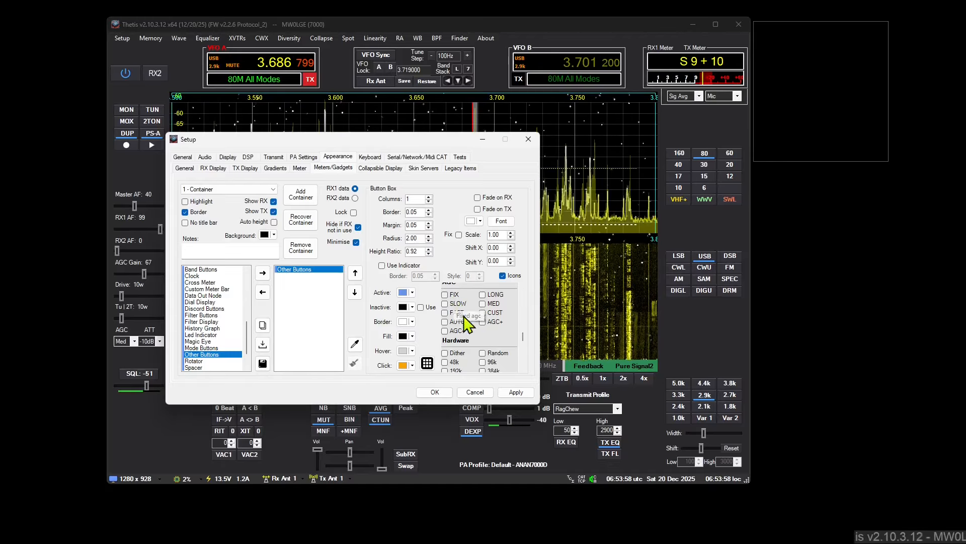
pyautogui.click(454, 295)
pyautogui.click(491, 295)
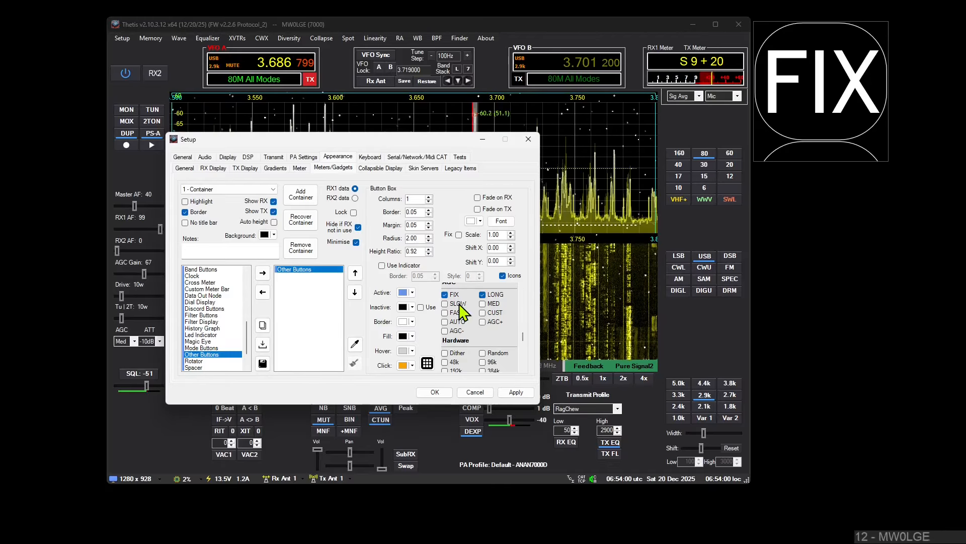
pyautogui.click(459, 304)
pyautogui.click(456, 312)
pyautogui.click(492, 303)
pyautogui.click(494, 313)
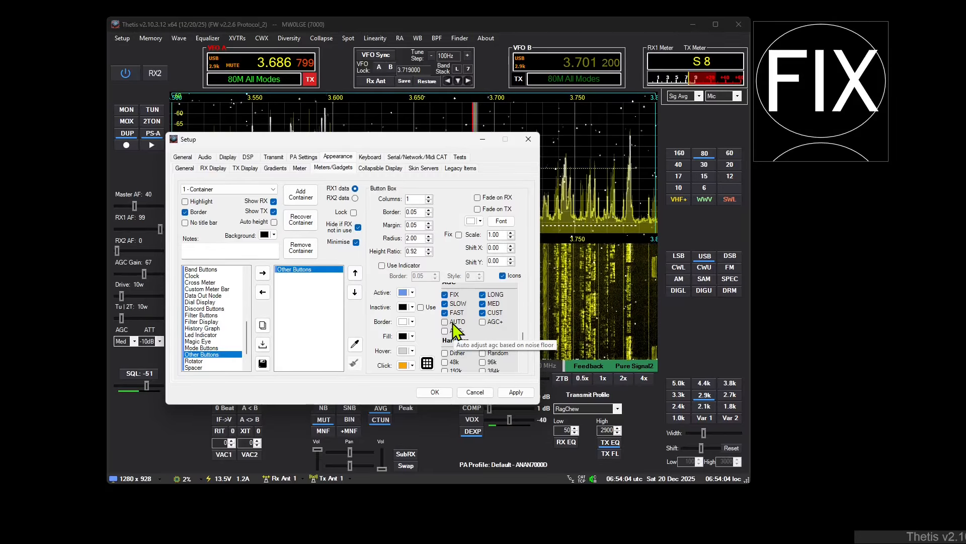
pyautogui.click(452, 322)
pyautogui.click(483, 322)
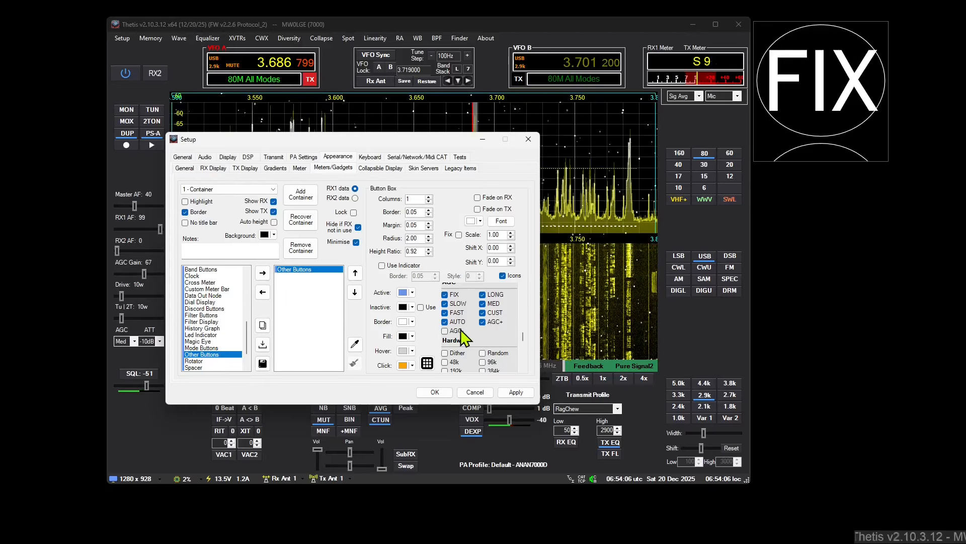
pyautogui.click(446, 332)
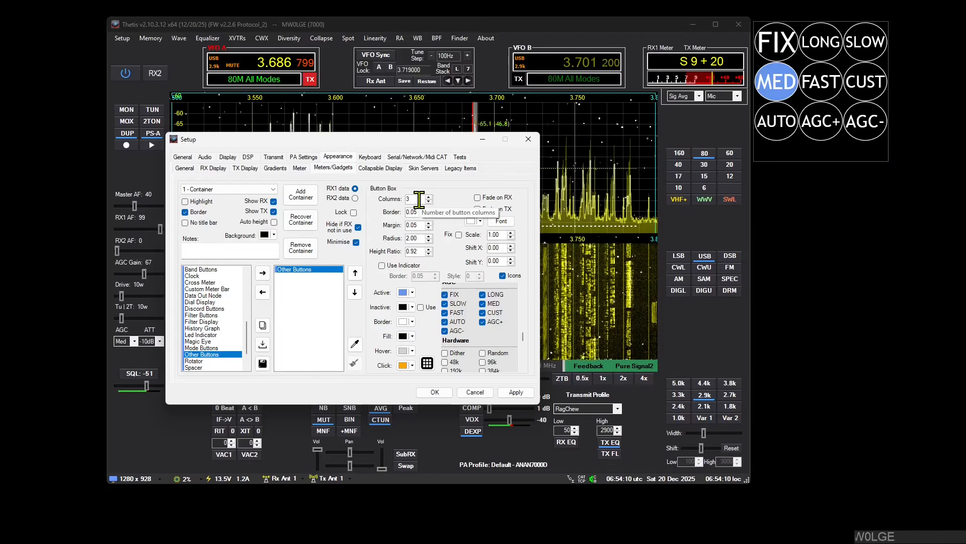
pyautogui.click(432, 393)
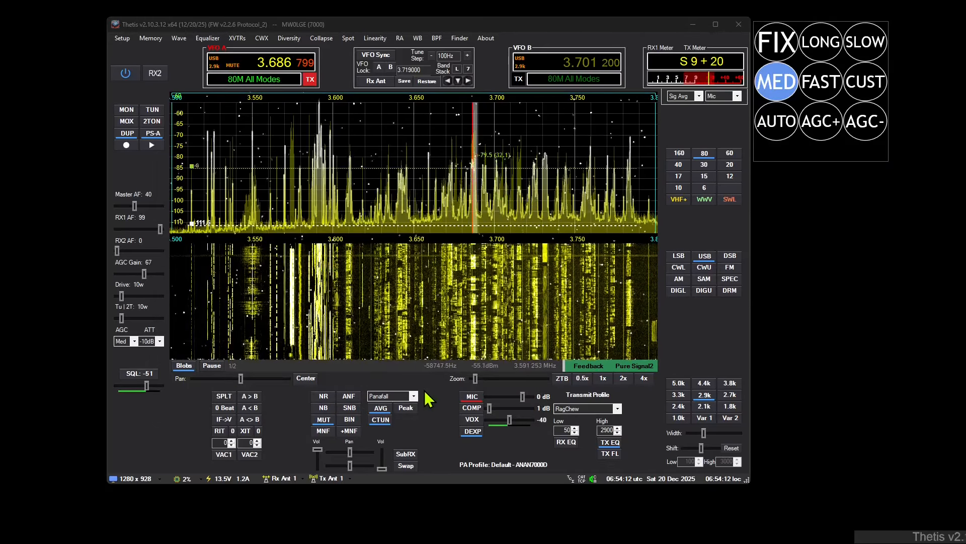
# Step: Toggle auto AGC from the container and the AGC Gain slider, and switch the AGC mode to FAST and back to MED
pyautogui.click(779, 126)
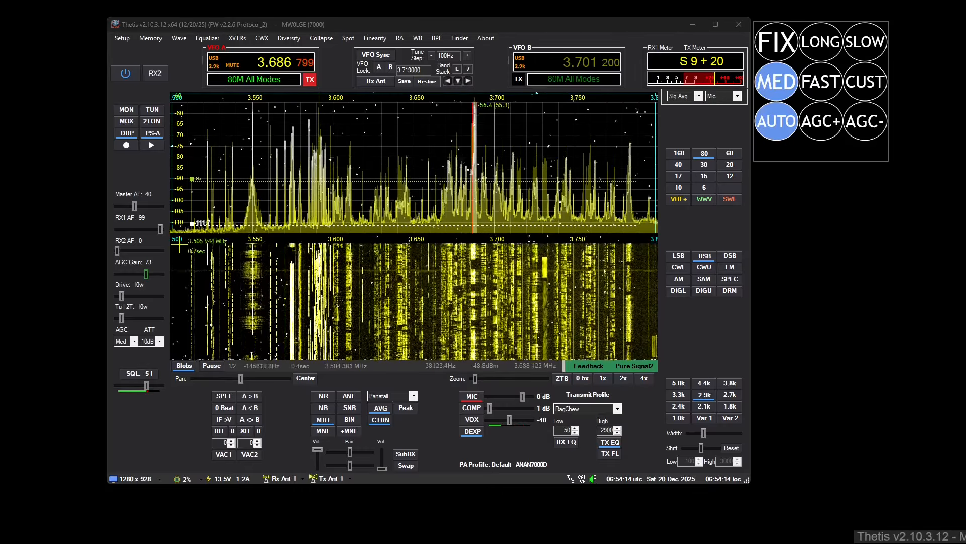
pyautogui.rightClick(147, 275)
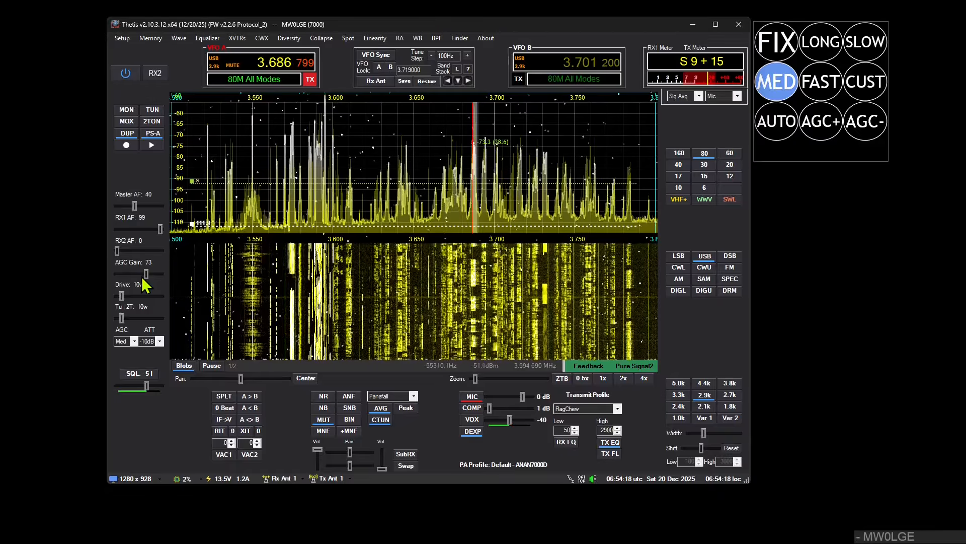
pyautogui.rightClick(144, 275)
pyautogui.rightClick(144, 276)
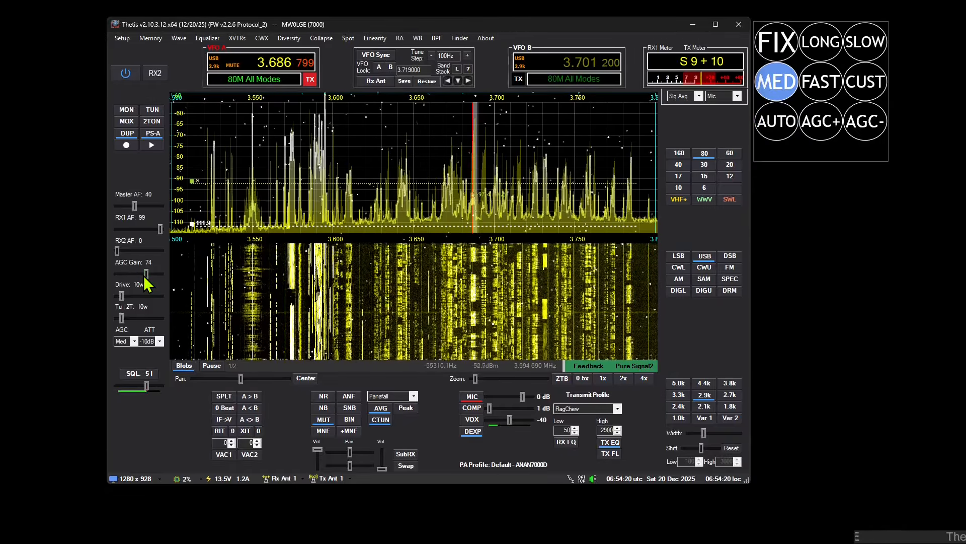
pyautogui.rightClick(146, 276)
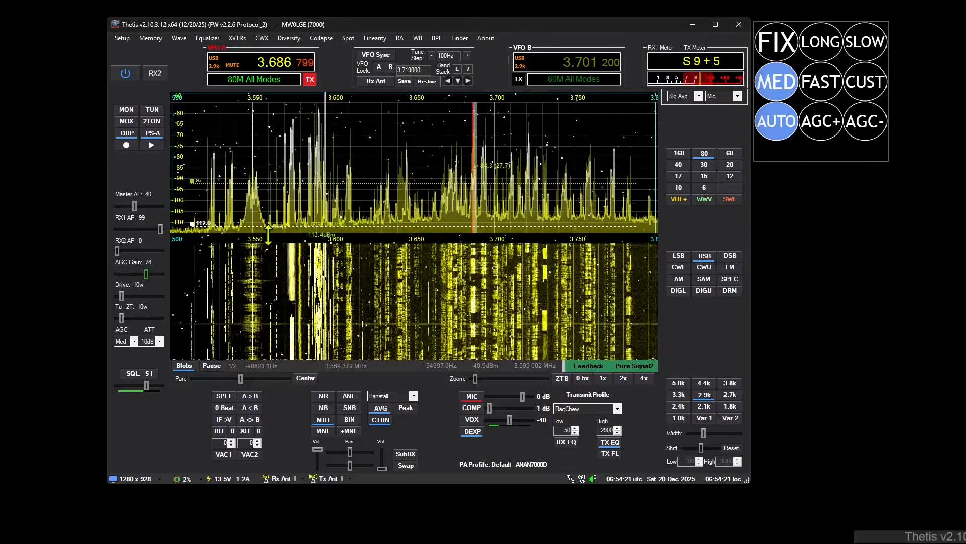
pyautogui.rightClick(147, 276)
pyautogui.click(775, 122)
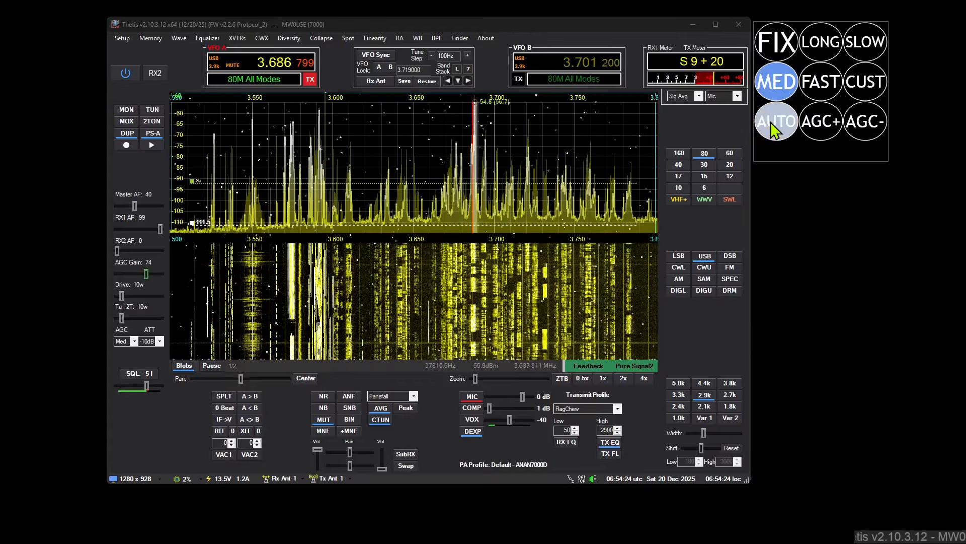
pyautogui.click(831, 83)
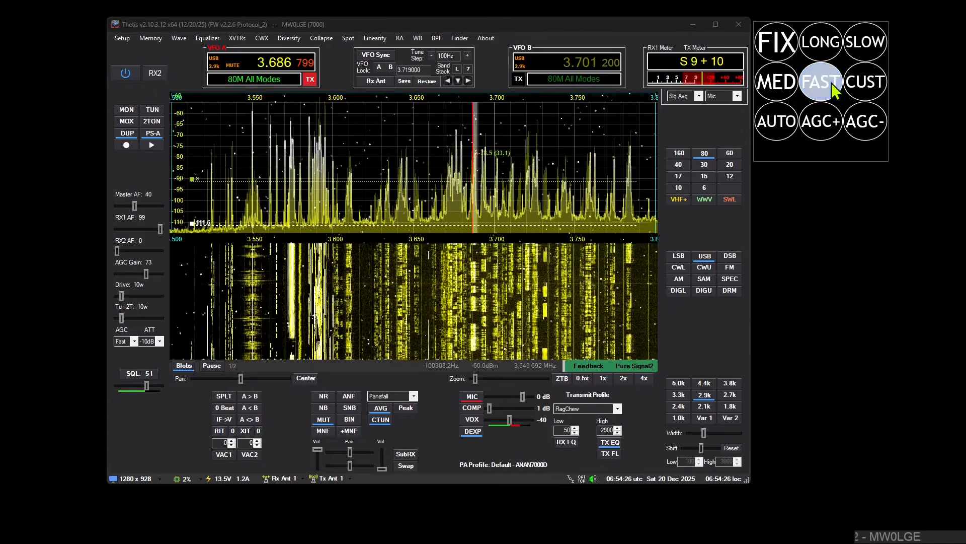
pyautogui.click(795, 91)
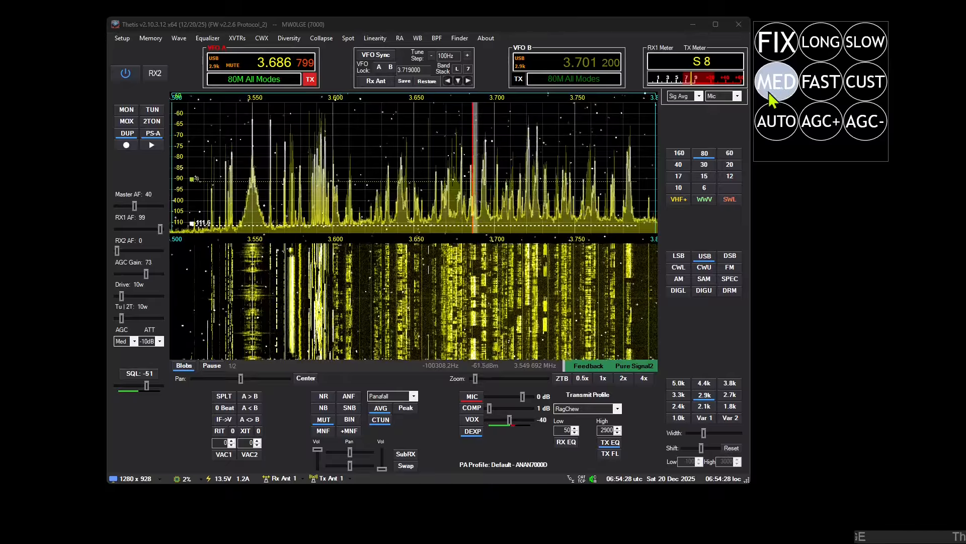
# Step: Lower the AGC gain with the container's AGC- button and raise it to 98 with AGC+
pyautogui.click(859, 126)
pyautogui.click(858, 126)
pyautogui.click(859, 126)
pyautogui.click(859, 126)
pyautogui.click(859, 126)
pyautogui.click(859, 126)
pyautogui.click(859, 125)
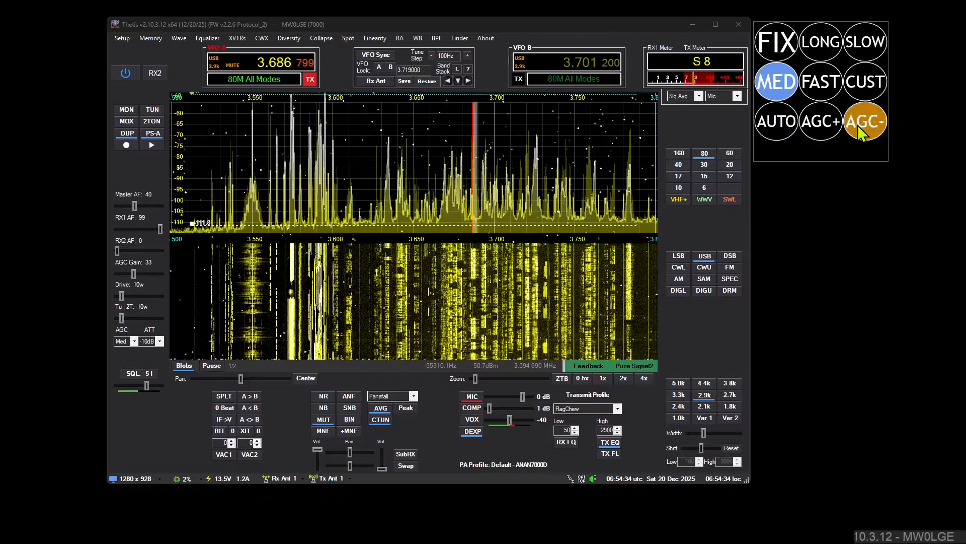
pyautogui.click(857, 130)
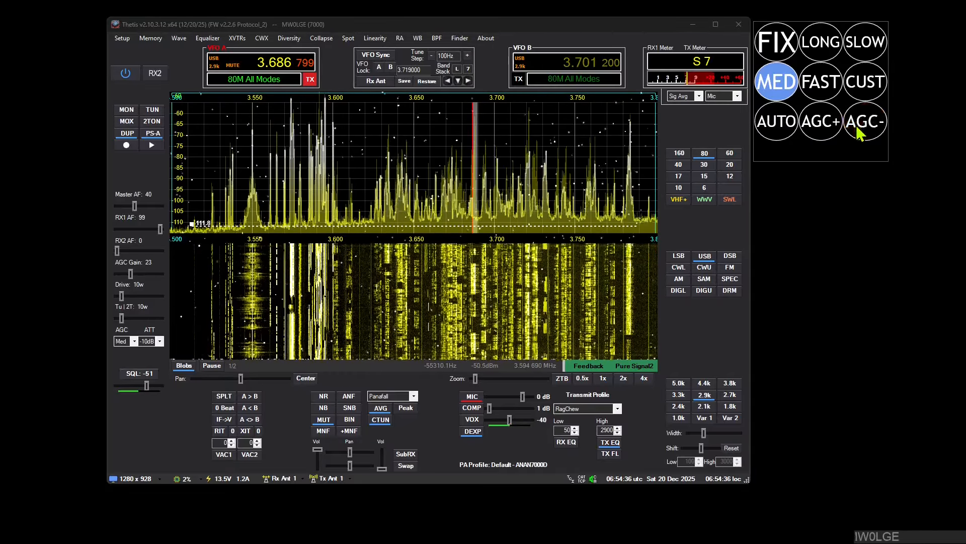
pyautogui.click(857, 130)
pyautogui.click(858, 128)
pyautogui.click(861, 126)
pyautogui.click(819, 124)
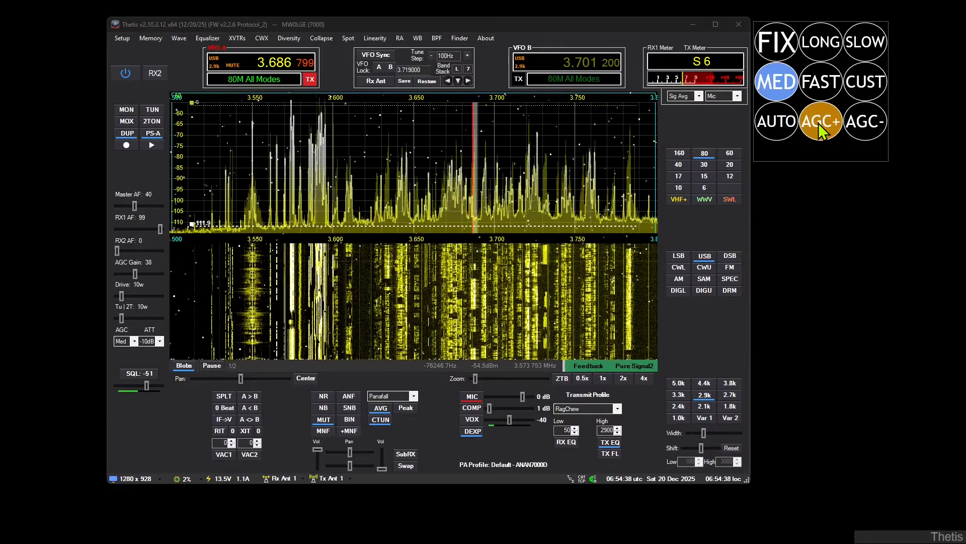
pyautogui.click(818, 123)
pyautogui.click(819, 123)
pyautogui.click(818, 123)
pyautogui.click(818, 123)
pyautogui.click(819, 123)
pyautogui.click(819, 123)
pyautogui.click(819, 121)
pyautogui.click(820, 122)
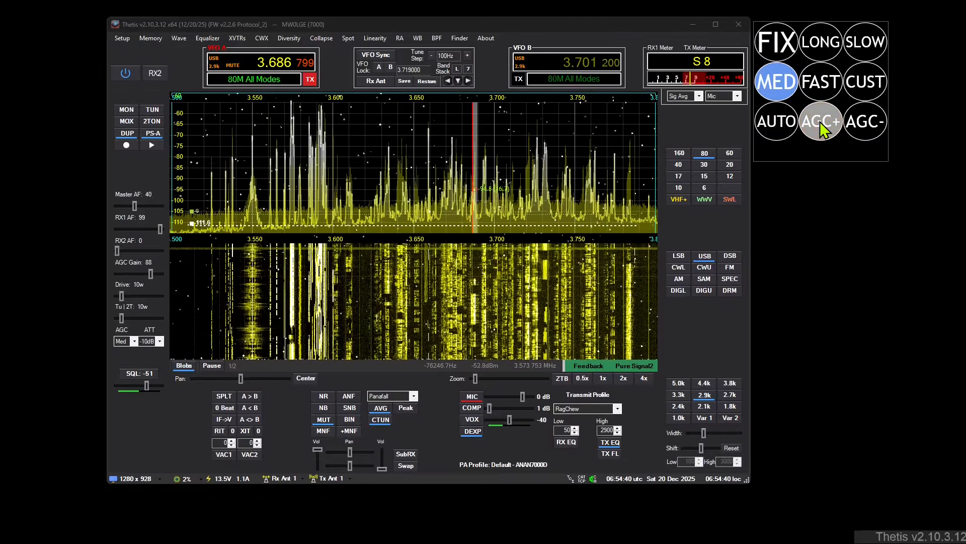
pyautogui.click(823, 130)
pyautogui.click(823, 130)
# Step: Set the Other Buttons radius to 0.54 and height ratio to 0.61, and enable the indicator with a border of 0.18
pyautogui.click(759, 25)
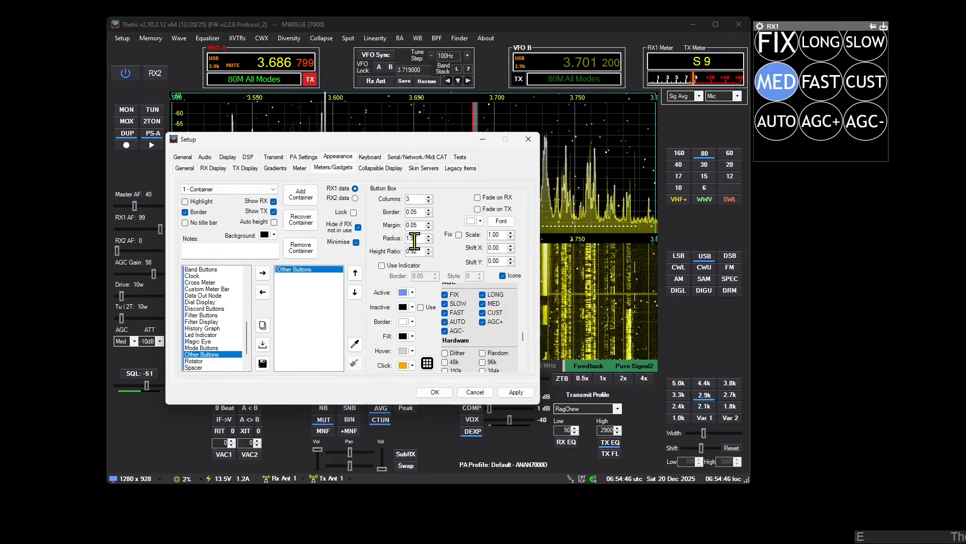
pyautogui.scroll(-10, 413, 241)
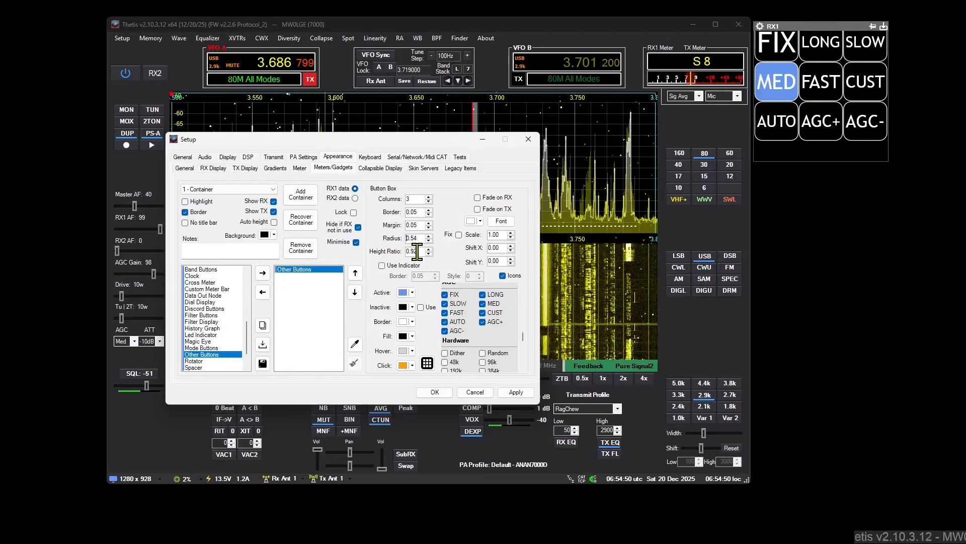
pyautogui.scroll(-9, 417, 252)
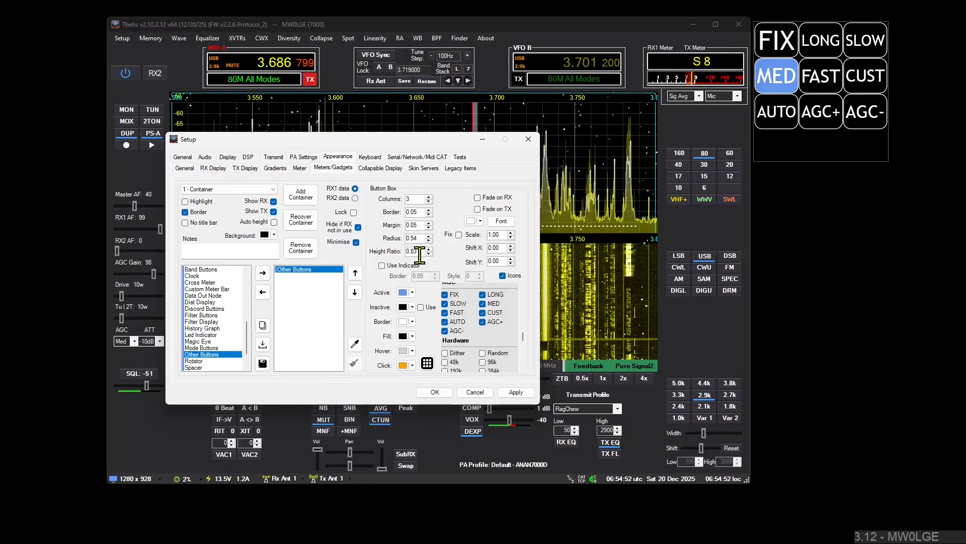
pyautogui.scroll(-20, 422, 250)
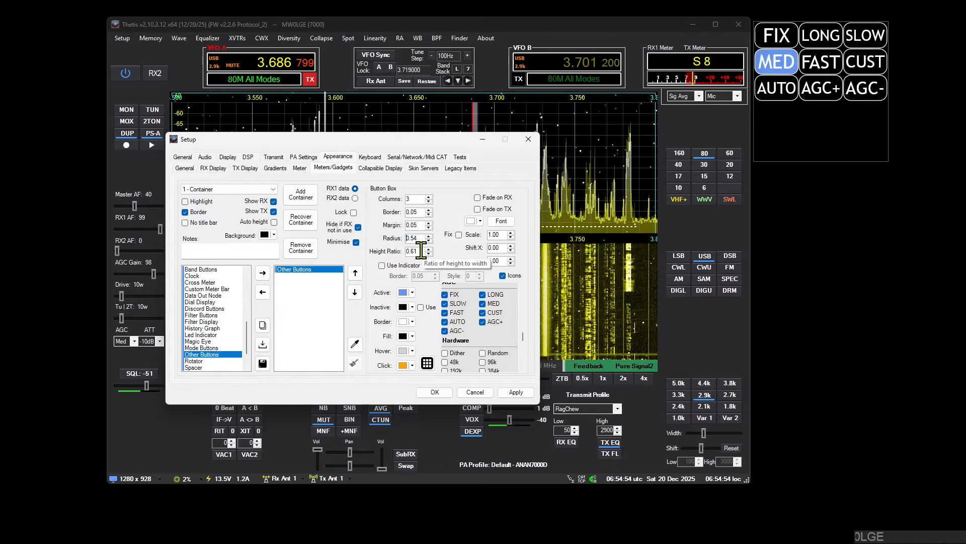
pyautogui.click(394, 266)
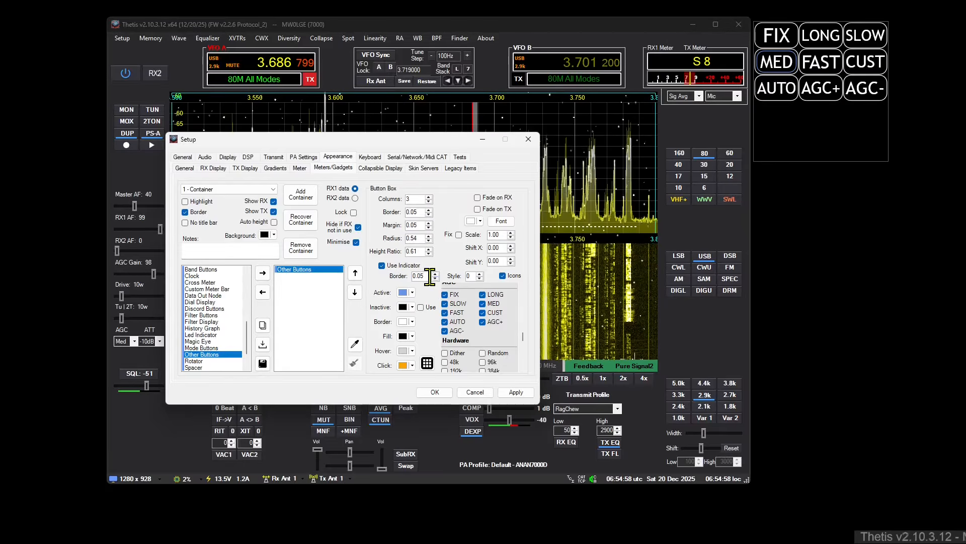
pyautogui.scroll(13, 429, 277)
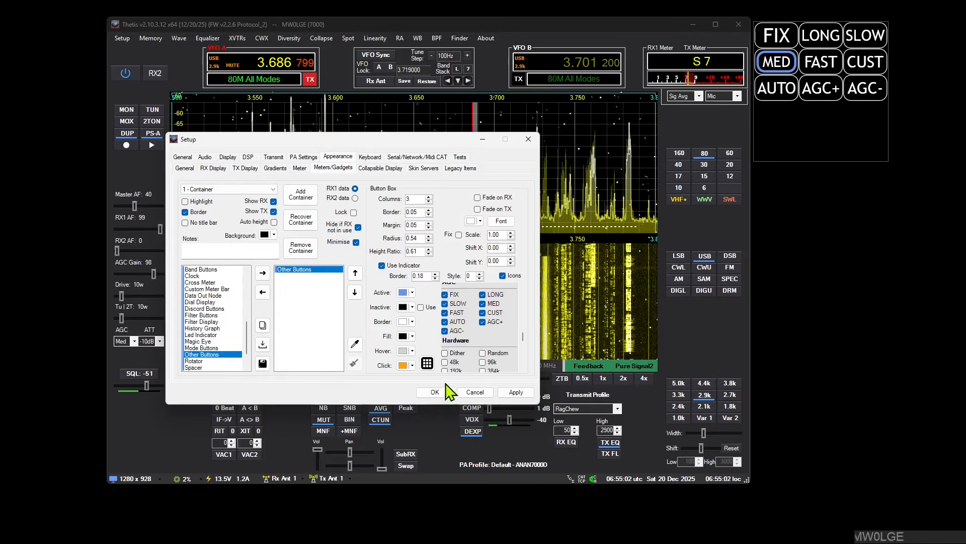
# Step: Move the MED button between AGC+ and AGC- and back, and repeat with a swap between MED and FAST
pyautogui.scroll(-3, 523, 339)
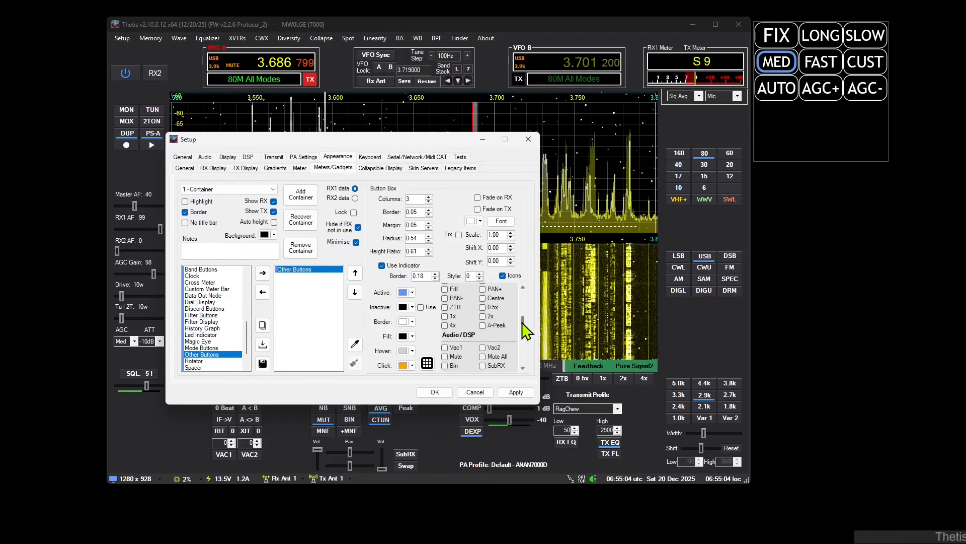
pyautogui.scroll(-5, 523, 347)
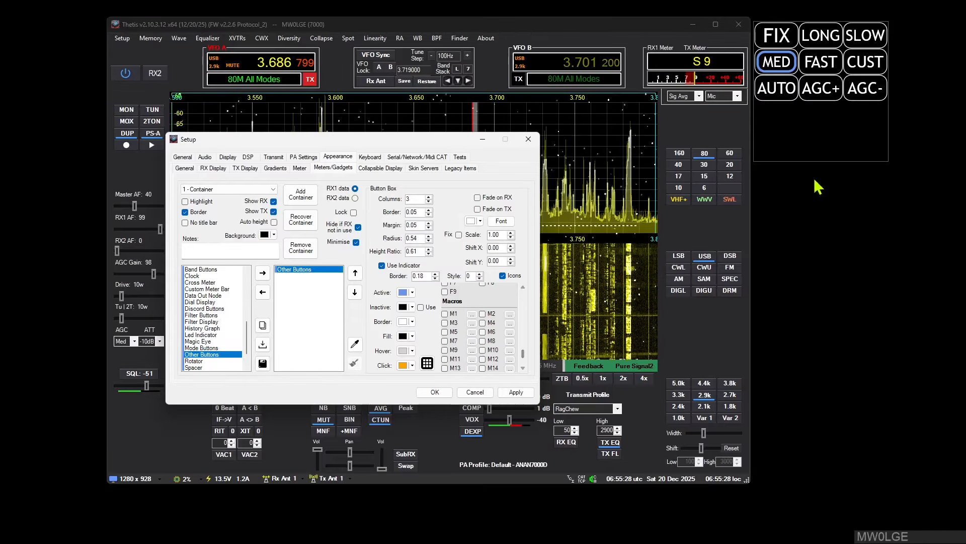
pyautogui.click(818, 85)
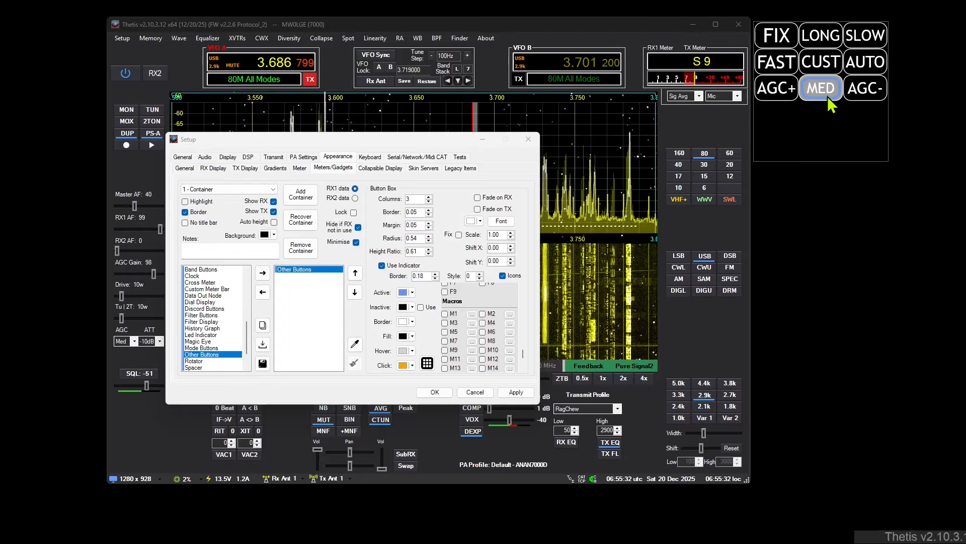
pyautogui.click(789, 70)
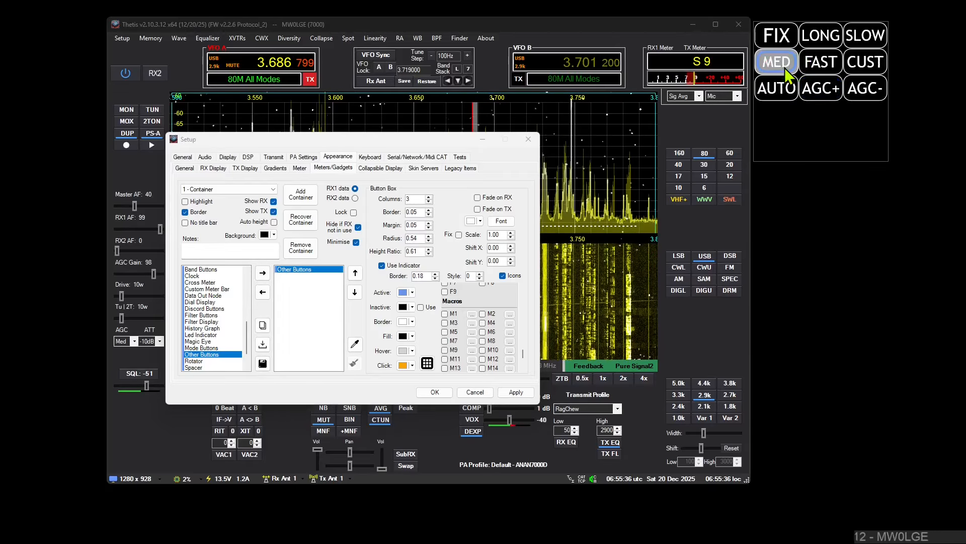
pyautogui.click(783, 64)
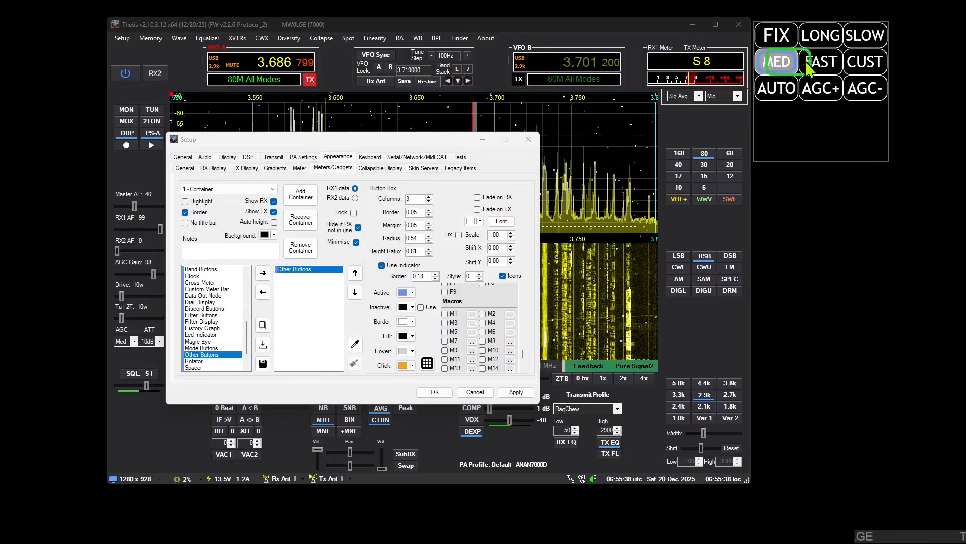
pyautogui.click(825, 62)
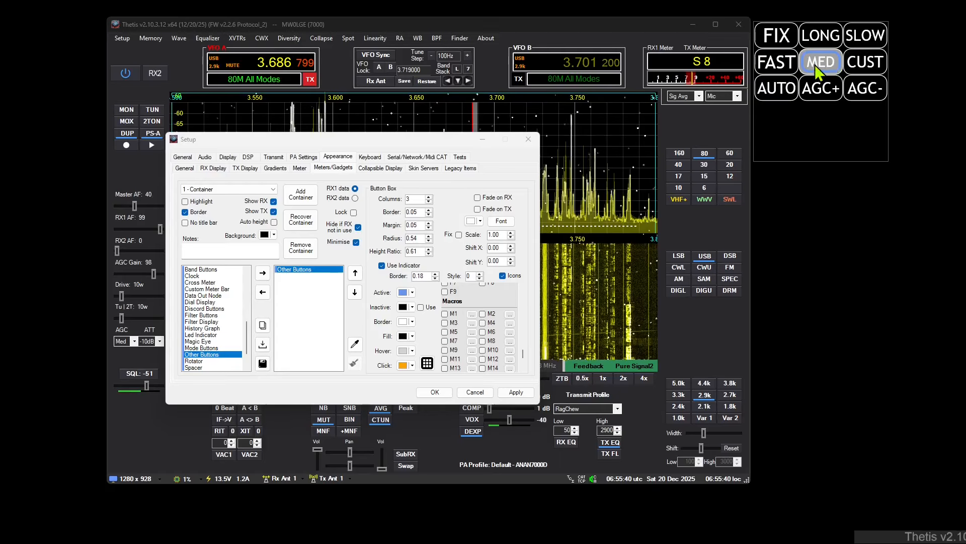
pyautogui.moveTo(779, 64); pyautogui.dragTo(812, 71)
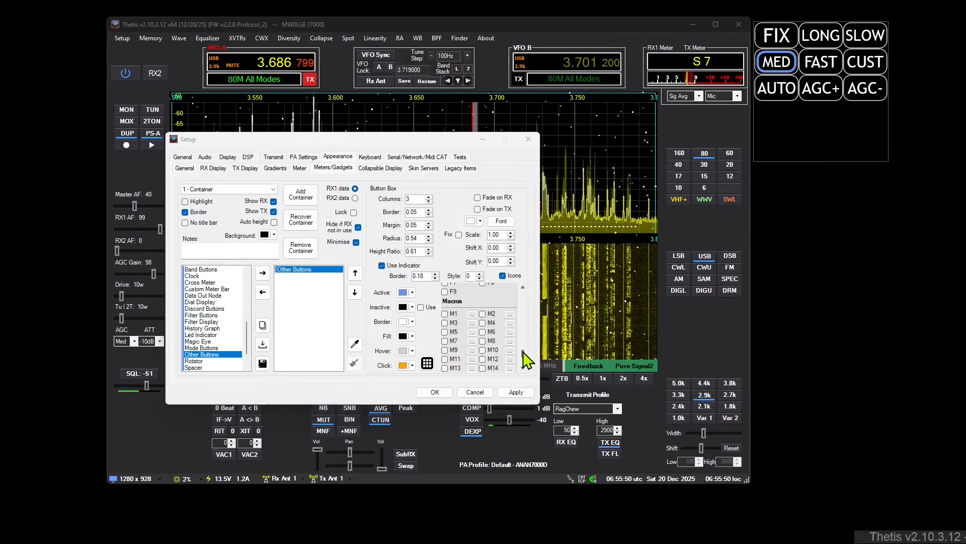
# Step: Disable all nine AGC buttons in the Other Buttons gadget
pyautogui.scroll(8, 528, 340)
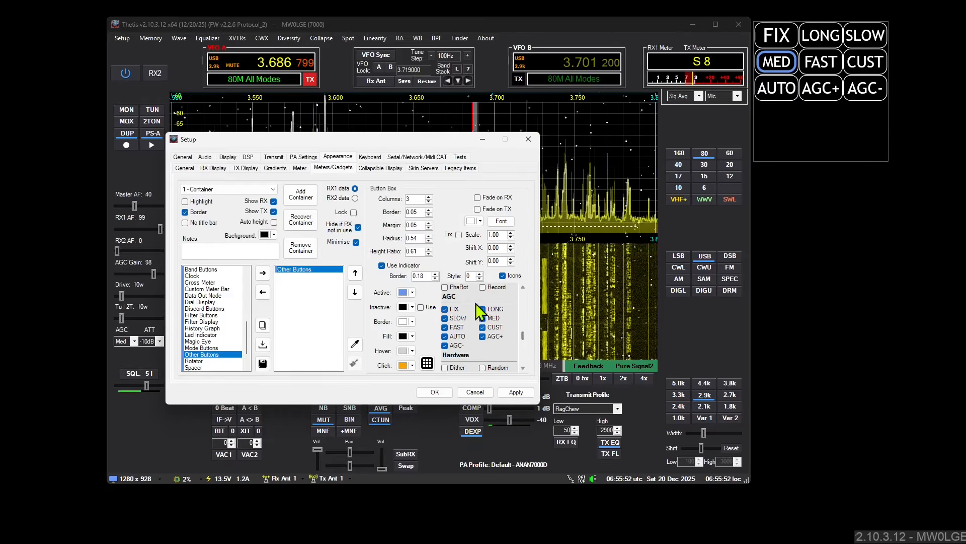
pyautogui.click(482, 309)
pyautogui.click(482, 318)
pyautogui.click(482, 327)
pyautogui.click(483, 336)
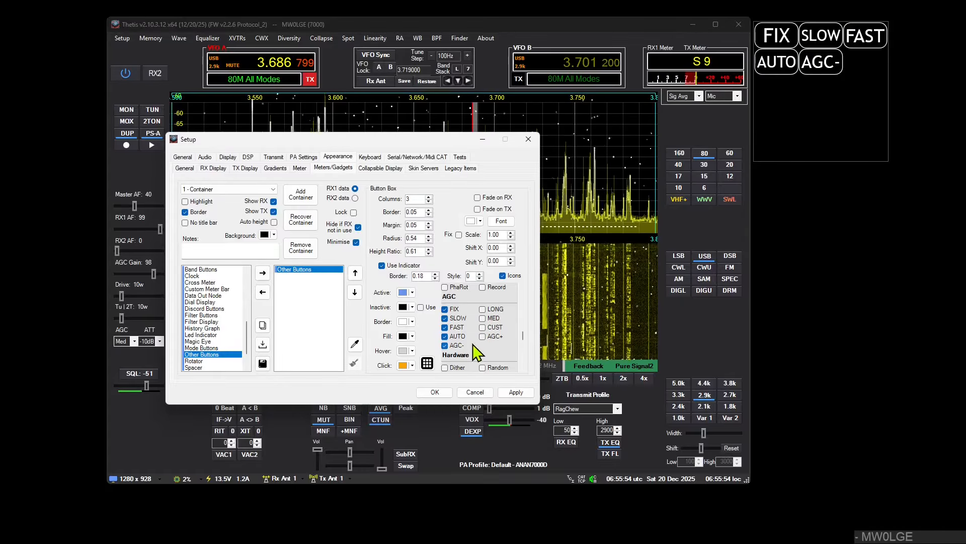
pyautogui.click(445, 345)
pyautogui.click(445, 336)
pyautogui.click(445, 327)
pyautogui.click(445, 318)
pyautogui.click(445, 309)
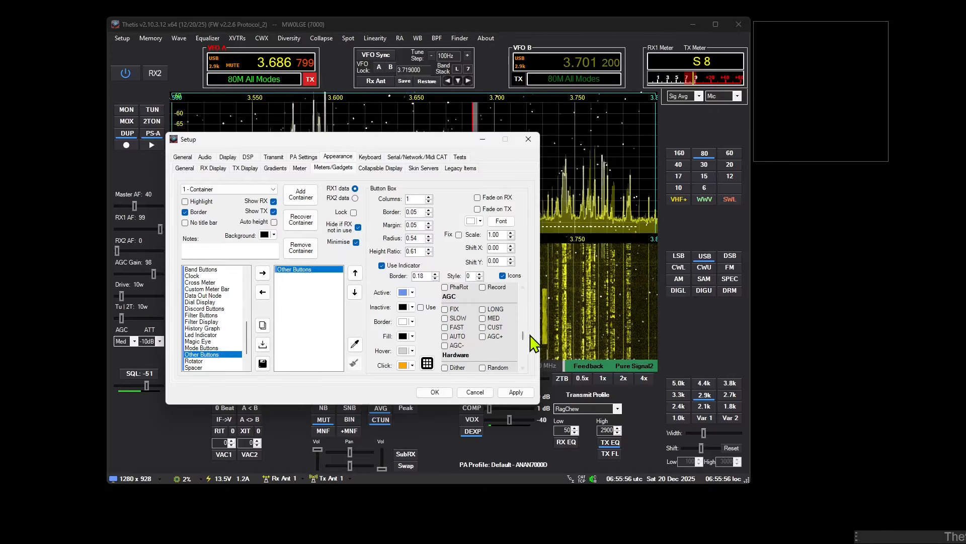
# Step: Enable macro buttons M1 and M2 in the Other Buttons gadget and arrange them in 2 columns
pyautogui.moveTo(523, 336); pyautogui.dragTo(523, 355)
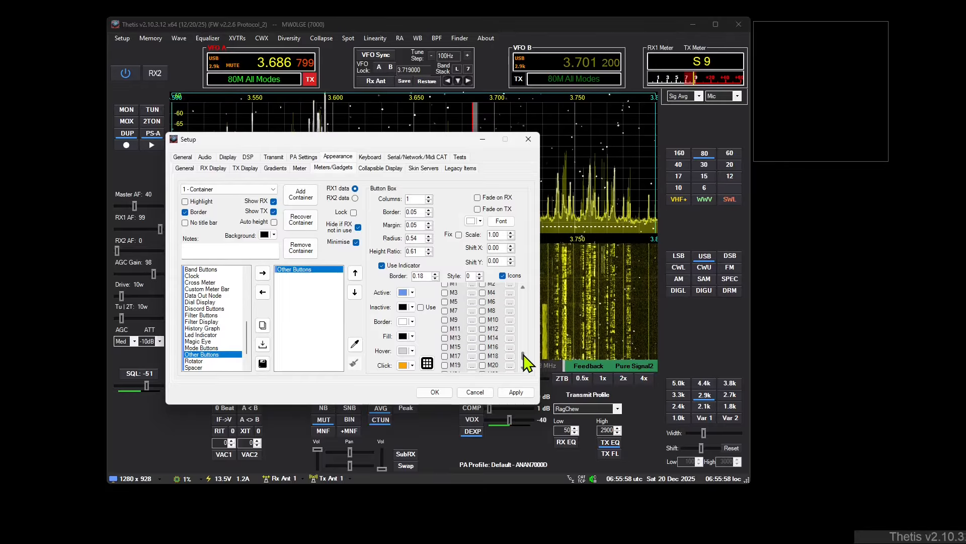
pyautogui.scroll(3, 472, 318)
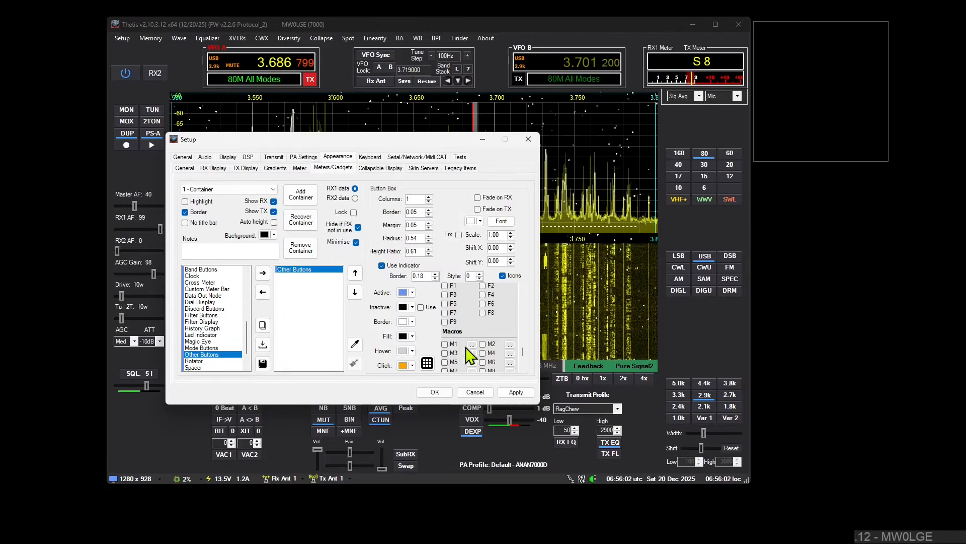
pyautogui.click(445, 344)
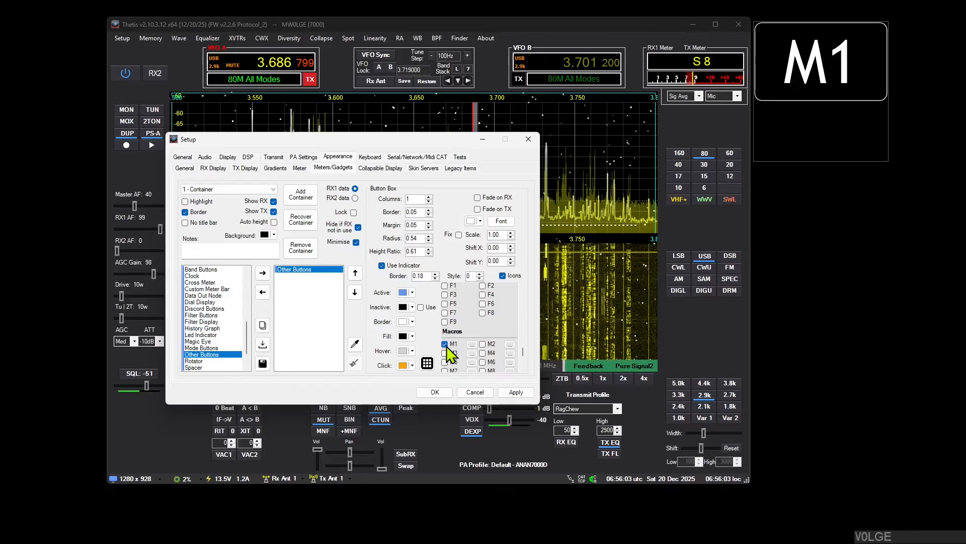
pyautogui.click(482, 344)
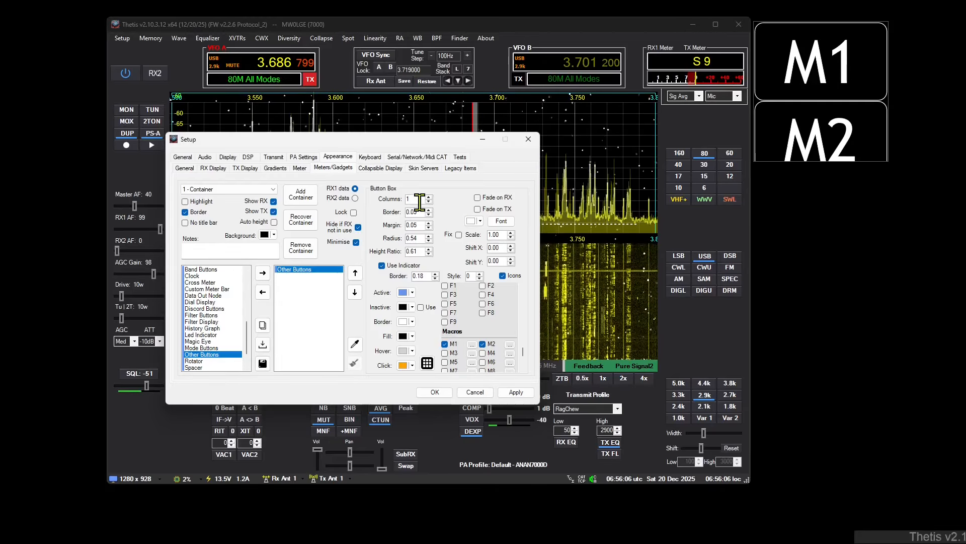
pyautogui.scroll(1, 420, 201)
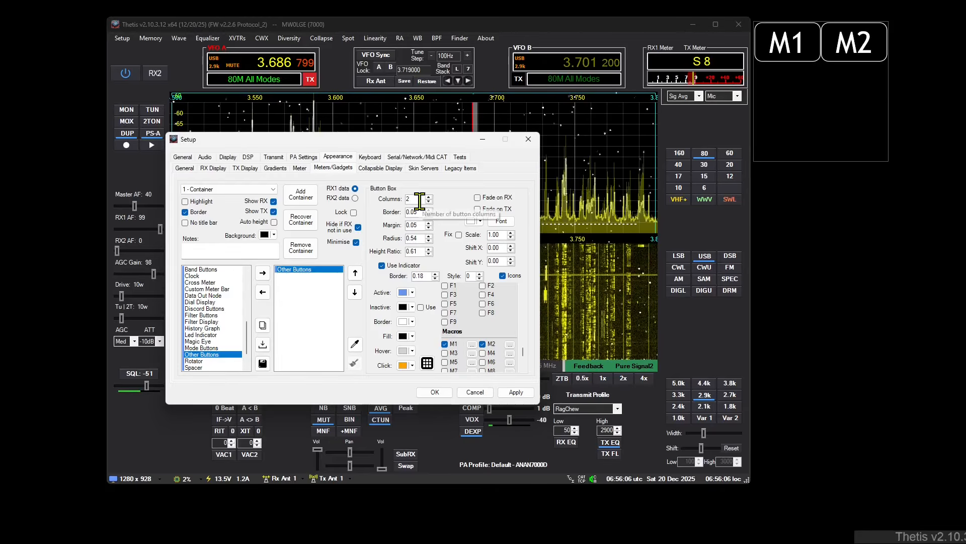
# Step: Set Macro 1's ON state text to "on text" and OFF state text to "off text", and try the button
pyautogui.click(473, 344)
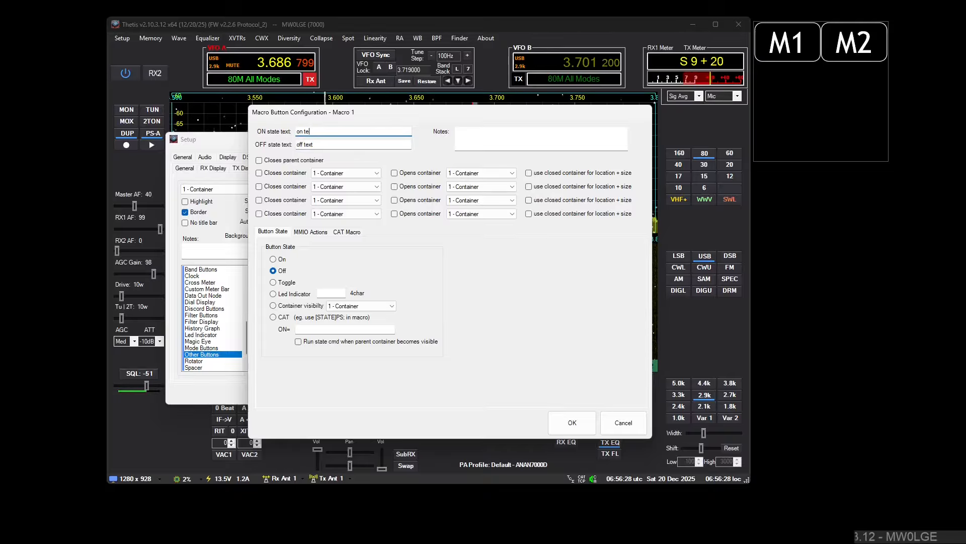
pyautogui.click(579, 426)
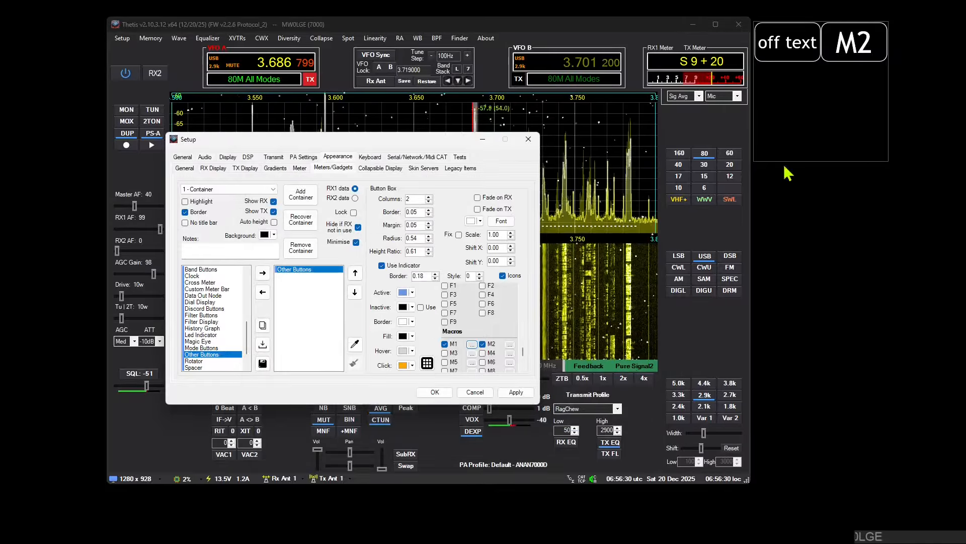
pyautogui.click(792, 59)
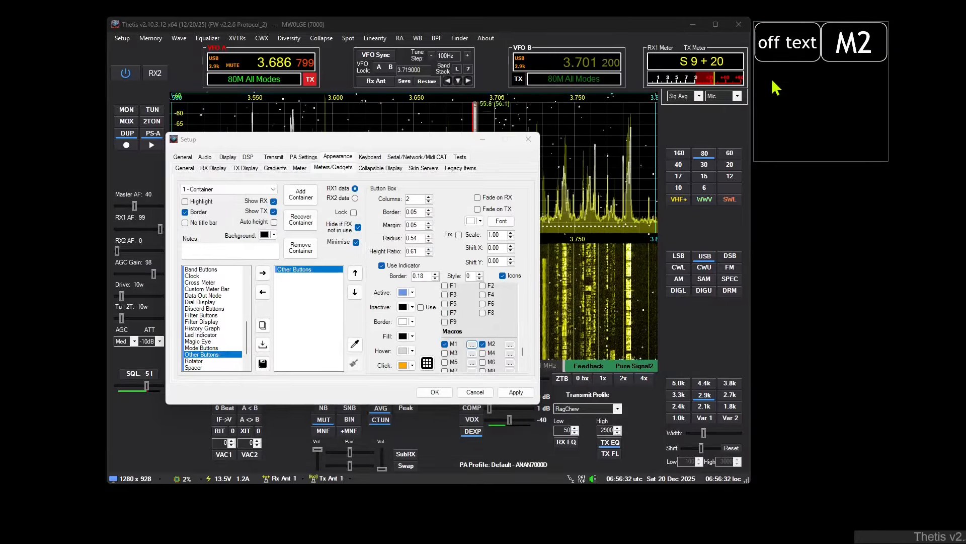
# Step: Set Macro 1's button state to Toggle and switch the macro button on and off in the container
pyautogui.click(472, 344)
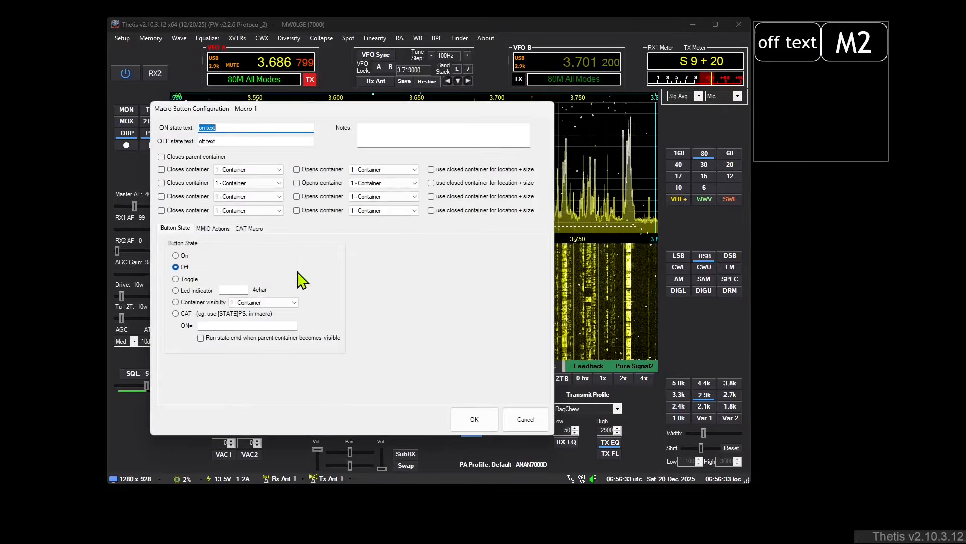
pyautogui.click(182, 267)
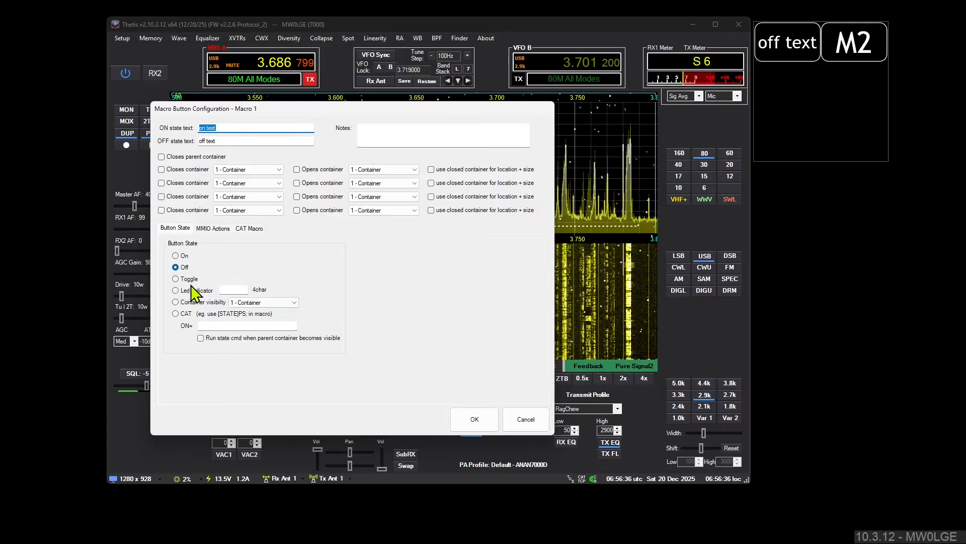
pyautogui.click(188, 279)
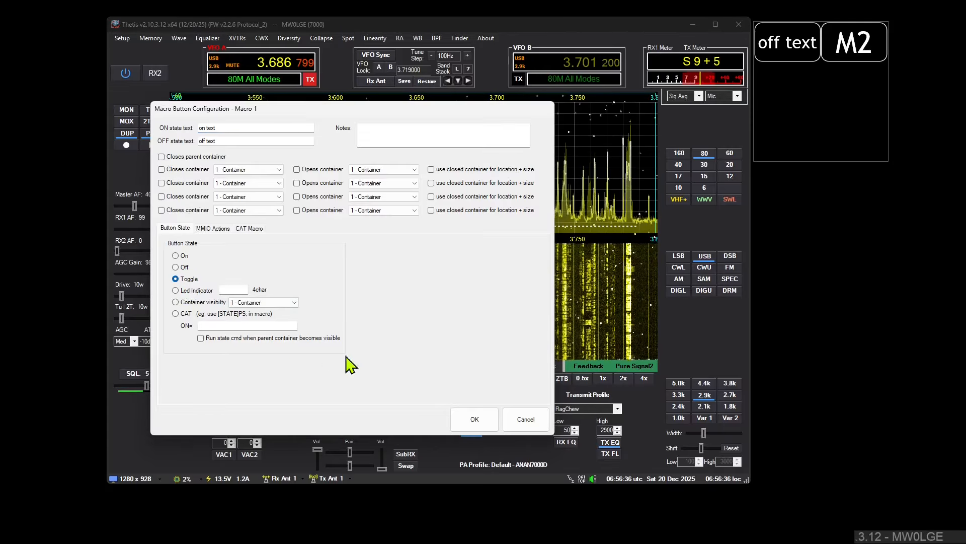
pyautogui.click(476, 418)
pyautogui.click(790, 47)
pyautogui.click(795, 50)
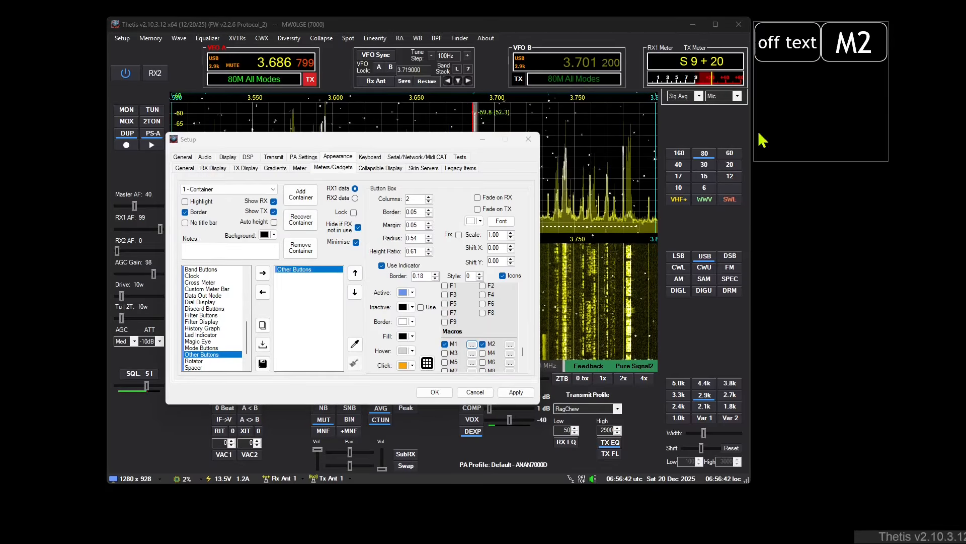
# Step: Make Macro 1 close its parent container and trigger the macro button to try it
pyautogui.click(472, 346)
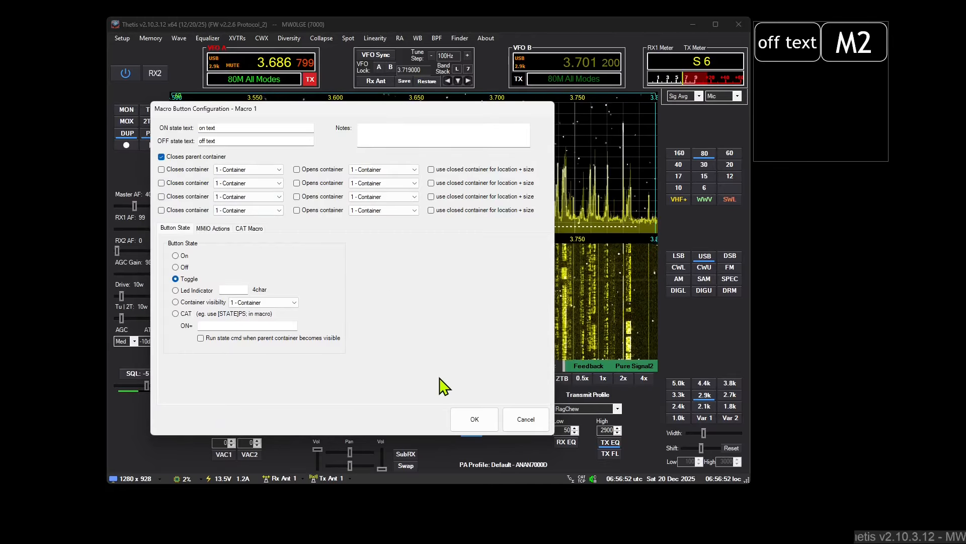
pyautogui.click(473, 419)
pyautogui.click(788, 43)
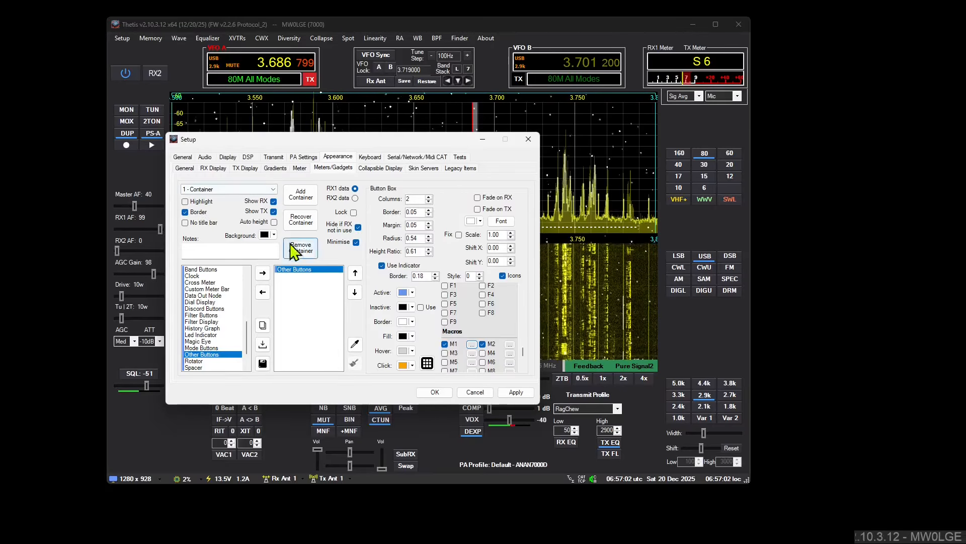
# Step: Recover the closed button container, place it back beside the main window and shrink its height to fit the buttons
pyautogui.click(294, 189)
pyautogui.moveTo(385, 141); pyautogui.dragTo(322, 292)
pyautogui.moveTo(435, 210); pyautogui.dragTo(549, 135)
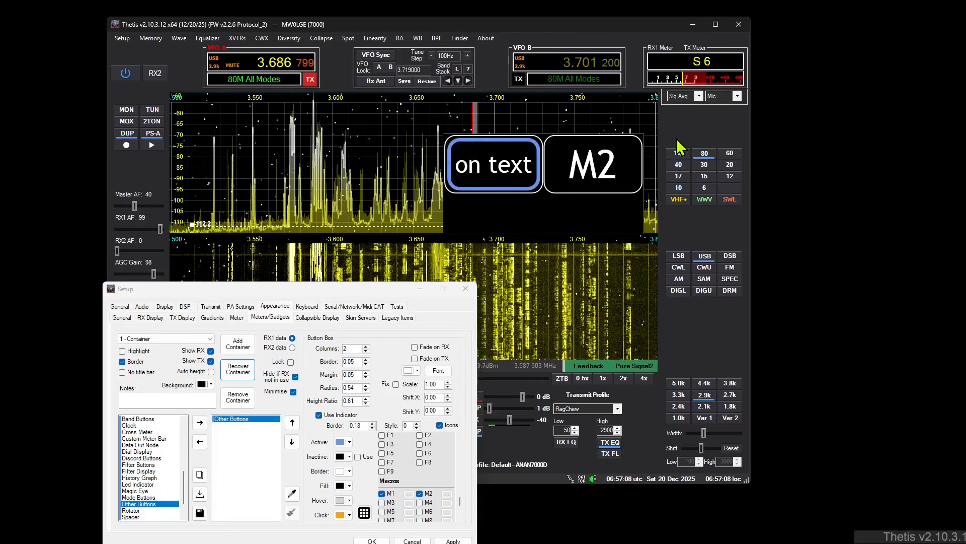
pyautogui.click(640, 138)
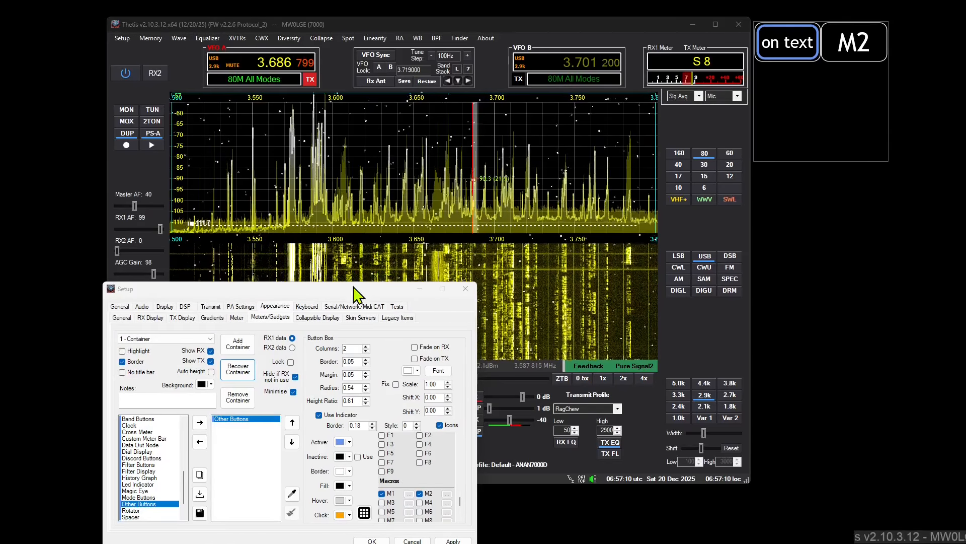
pyautogui.moveTo(355, 293); pyautogui.dragTo(477, 151)
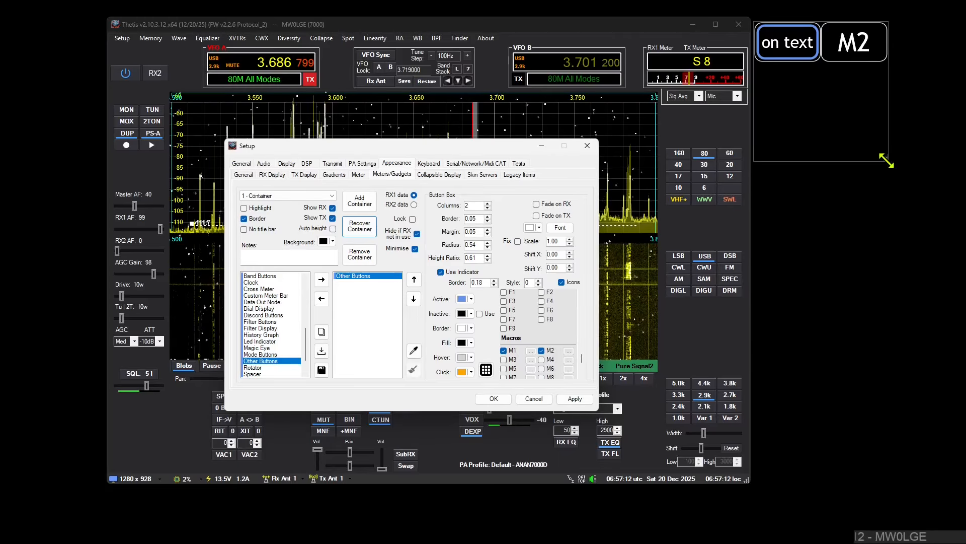
pyautogui.moveTo(887, 161); pyautogui.dragTo(903, 77)
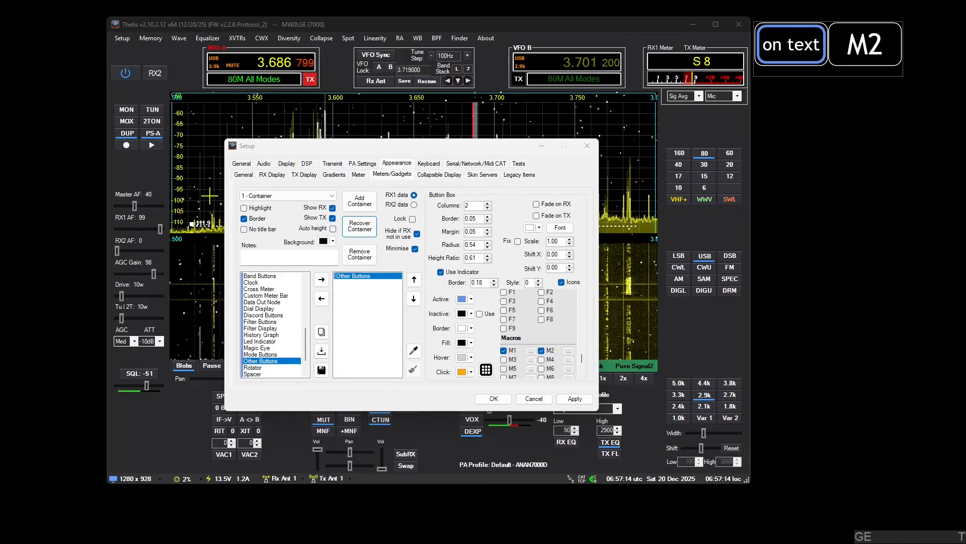
# Step: Add a container noted "Menu" with the ADC and AGC meters, and place it below the button container
pyautogui.click(360, 201)
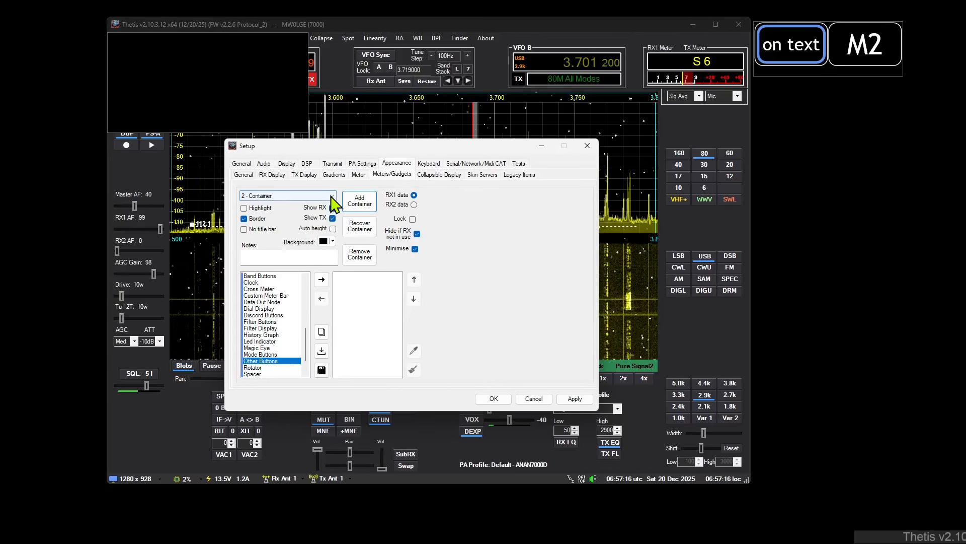
pyautogui.click(299, 263)
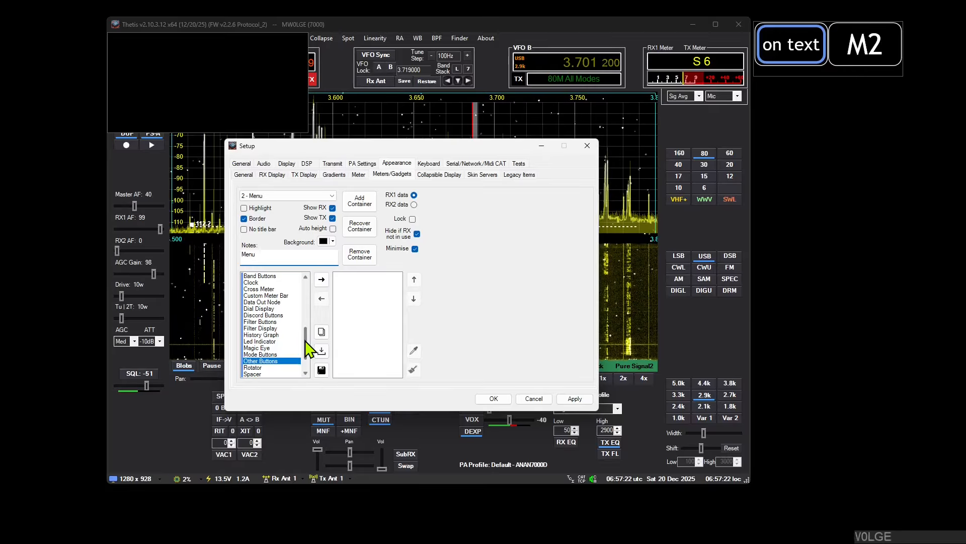
pyautogui.moveTo(307, 345); pyautogui.dragTo(284, 279)
pyautogui.doubleClick(276, 276)
pyautogui.doubleClick(271, 283)
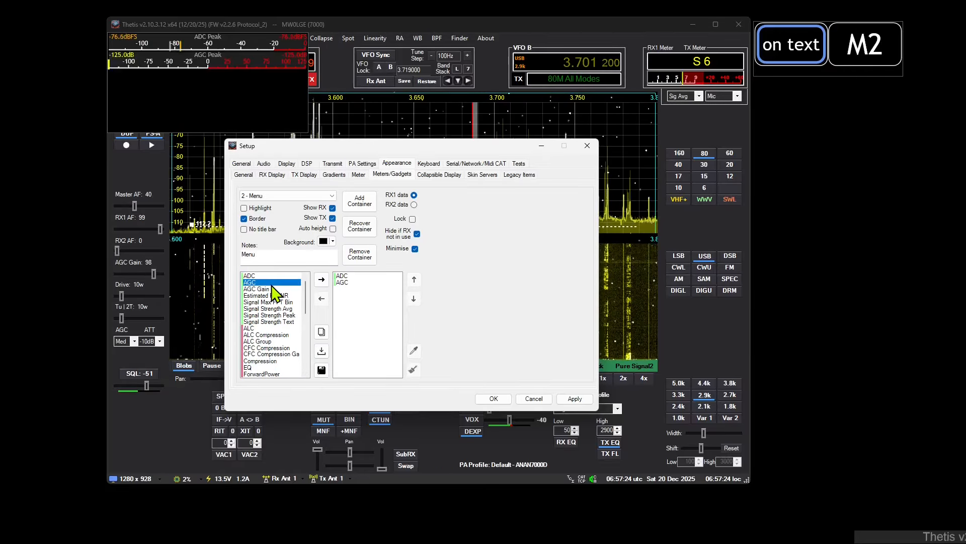
pyautogui.moveTo(208, 46); pyautogui.dragTo(857, 101)
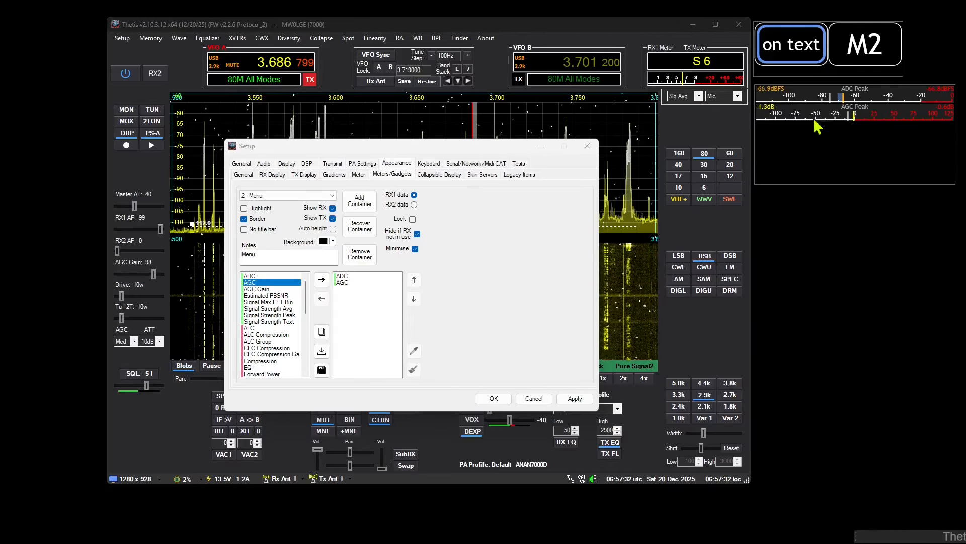
# Step: In Macro 1 of the button container, disable closing the parent container and set the ON text to "Hide" and OFF text to "Show"
pyautogui.click(758, 28)
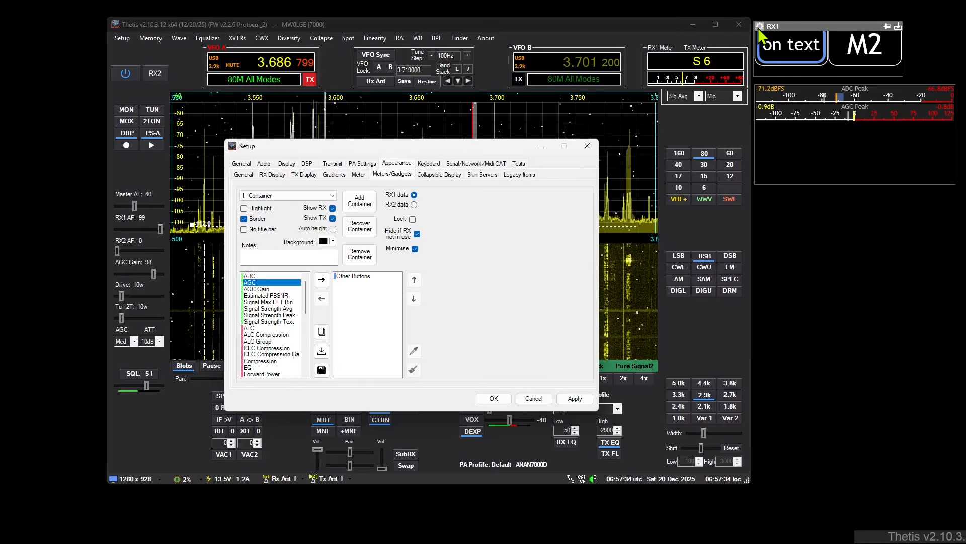
pyautogui.click(346, 280)
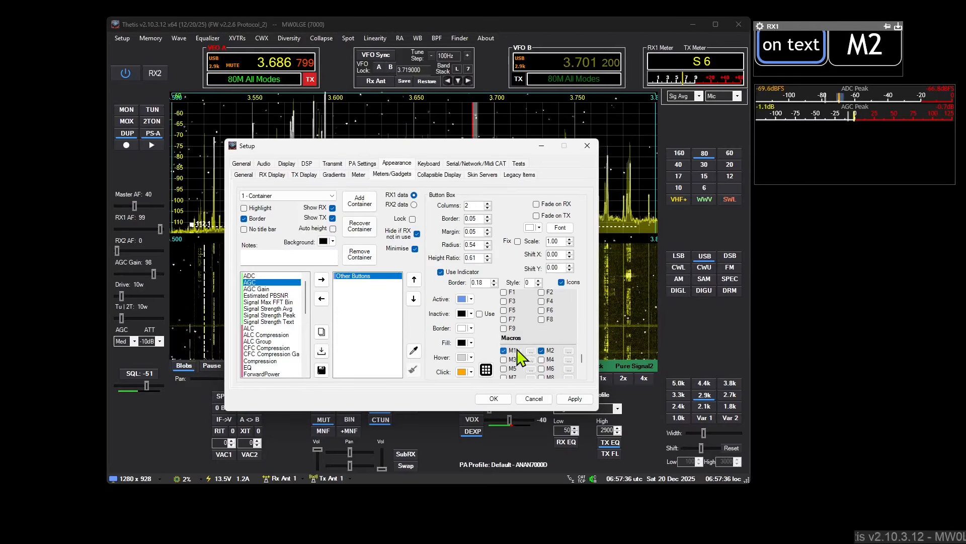
pyautogui.click(530, 351)
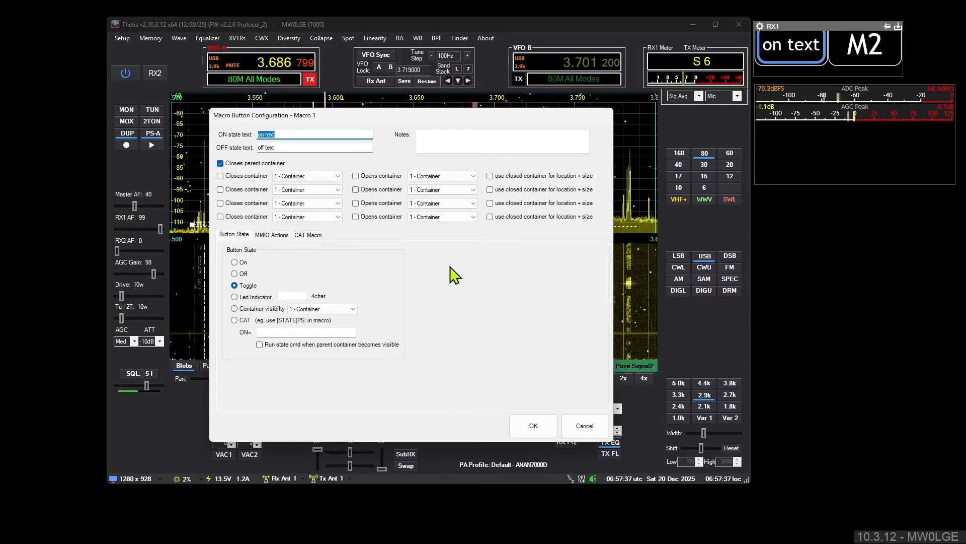
pyautogui.click(255, 164)
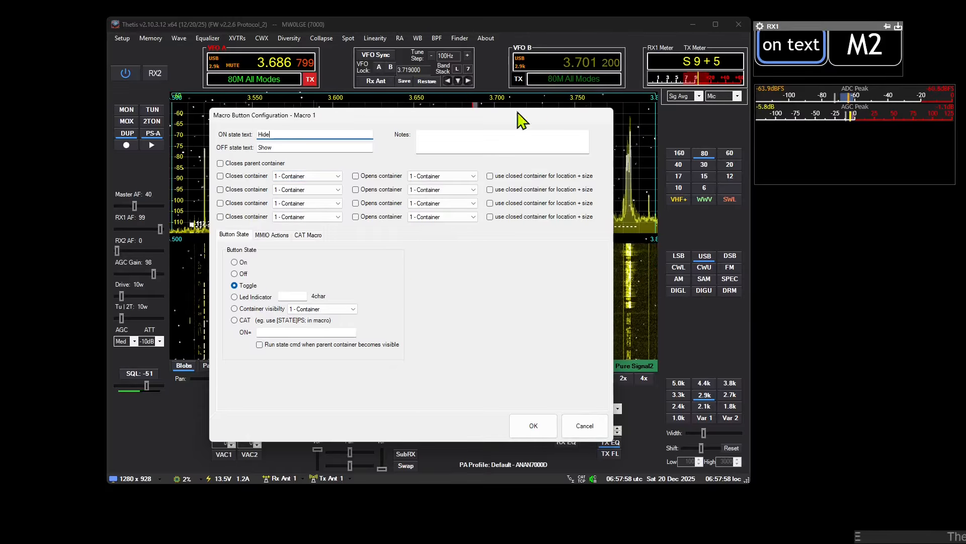
# Step: Set Macro 1 to both close and open the "2 - Menu" container, and save the macro configuration
pyautogui.click(253, 178)
pyautogui.click(312, 177)
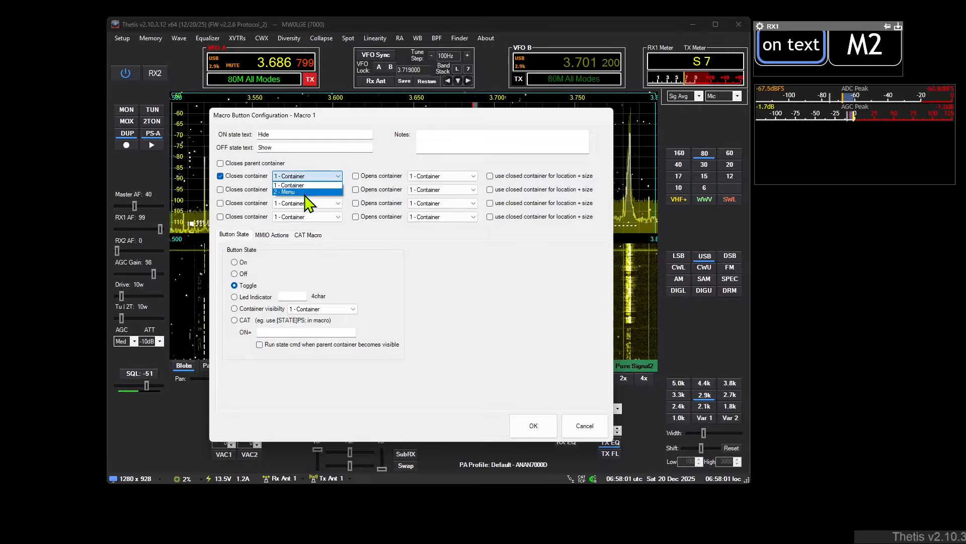
pyautogui.click(306, 198)
pyautogui.click(381, 176)
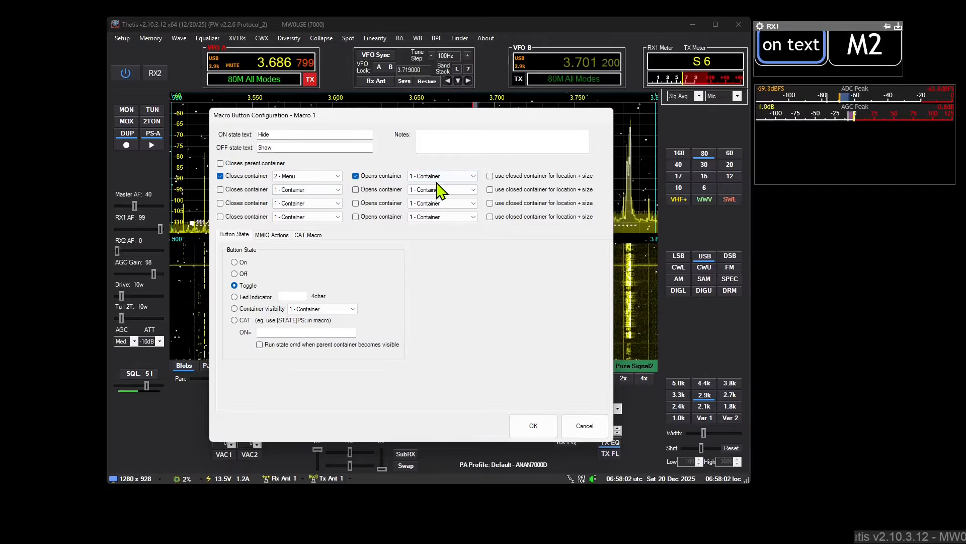
pyautogui.click(437, 177)
pyautogui.click(437, 190)
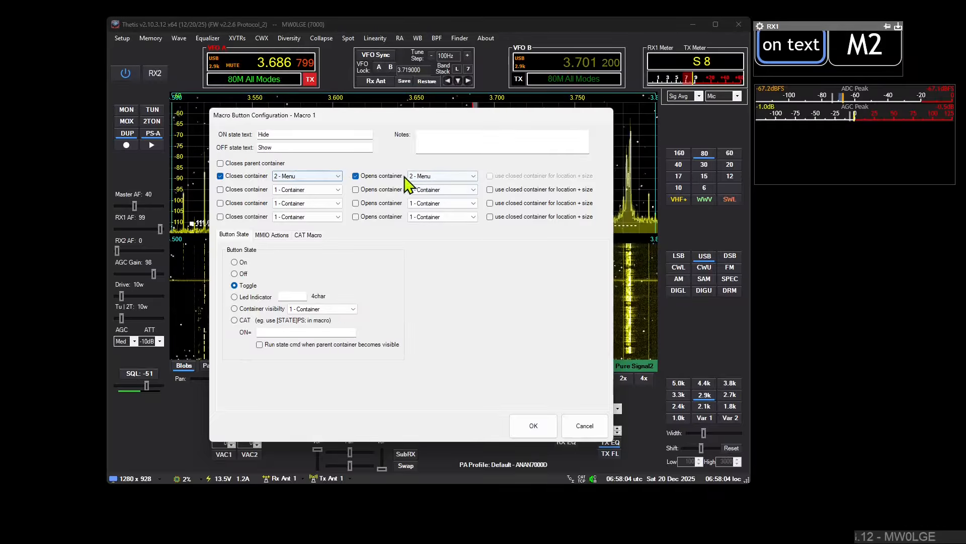
pyautogui.click(533, 425)
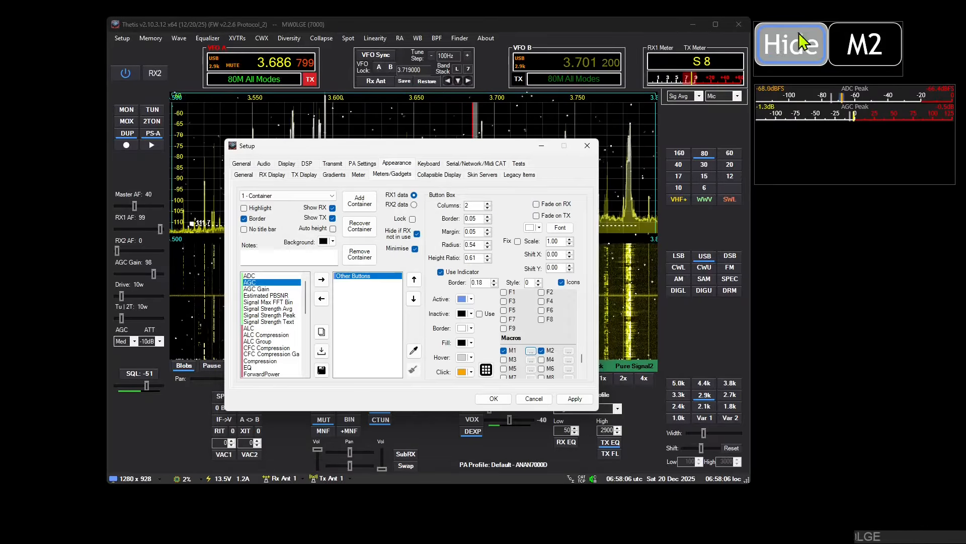
# Step: Toggle the Menu container repeatedly with the Hide/Show macro button, leaving the container hidden
pyautogui.click(781, 53)
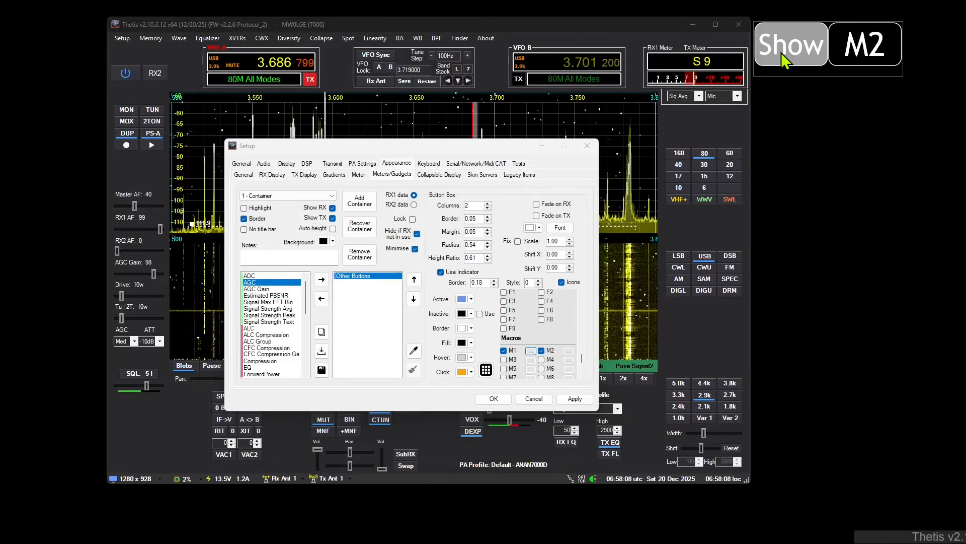
pyautogui.click(797, 53)
pyautogui.click(798, 49)
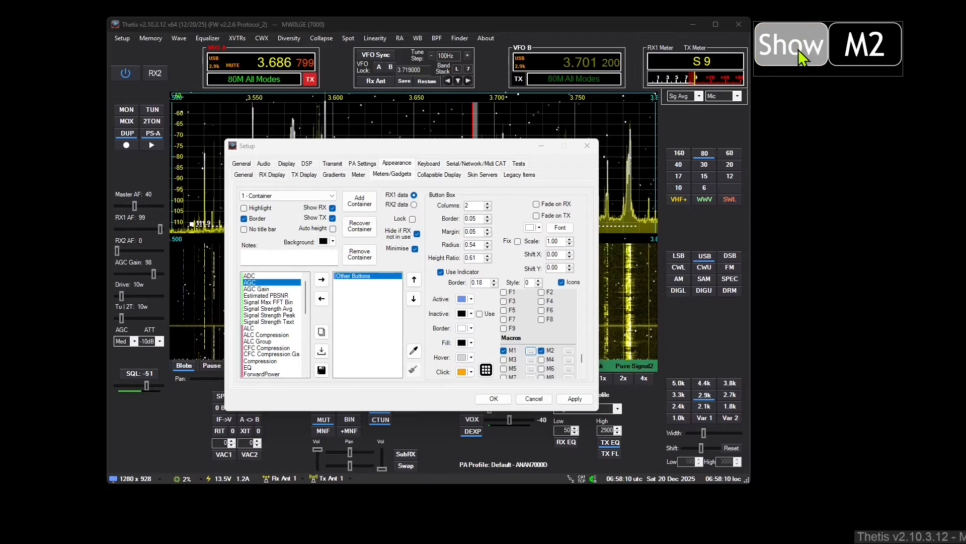
pyautogui.click(799, 49)
pyautogui.click(798, 50)
pyautogui.click(798, 49)
pyautogui.click(798, 49)
pyautogui.click(798, 50)
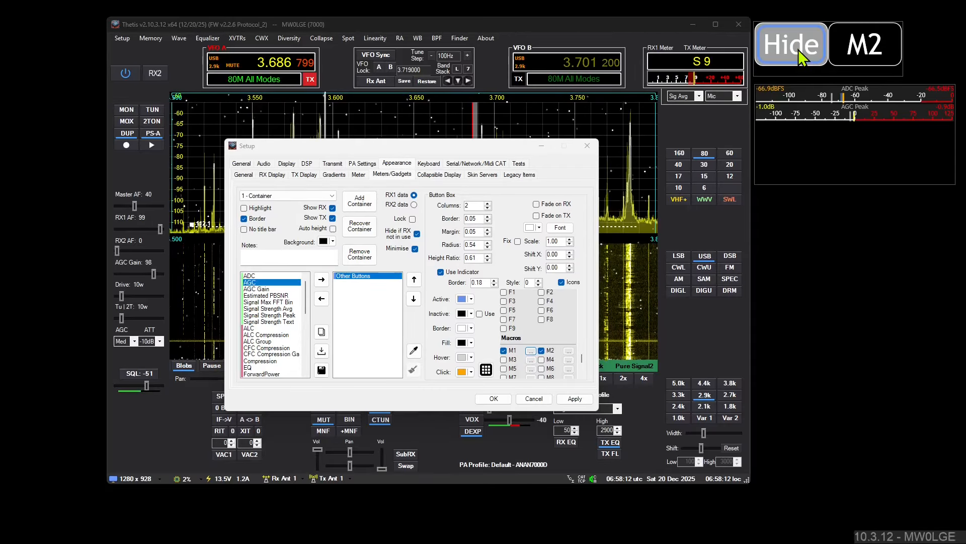
pyautogui.click(798, 49)
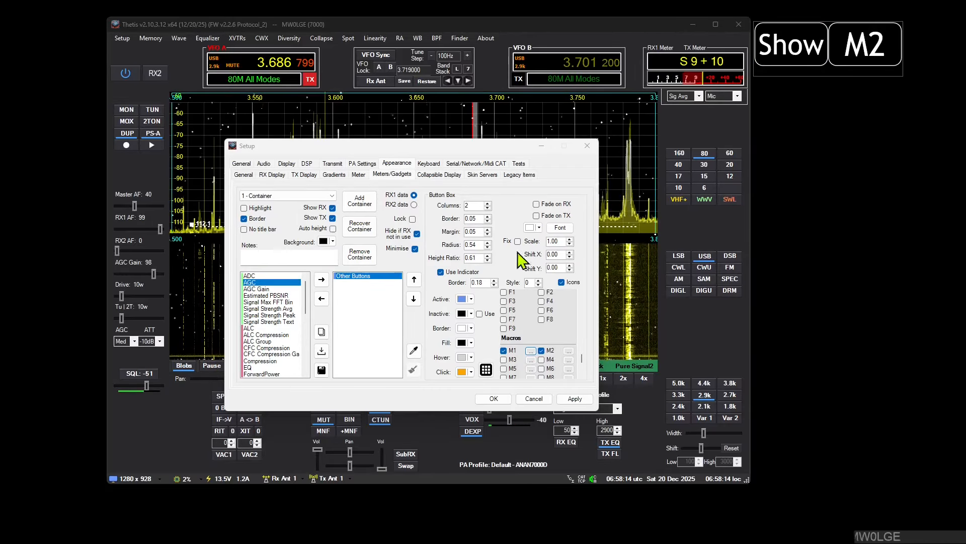
# Step: Set the active indicator colour of the button box to black and disable its Use Indicator option
pyautogui.click(472, 299)
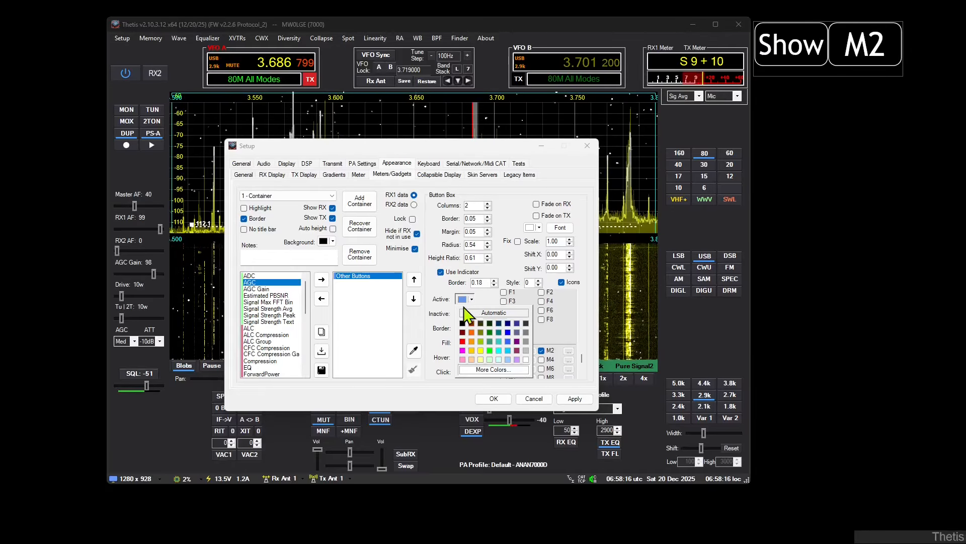
pyautogui.click(461, 323)
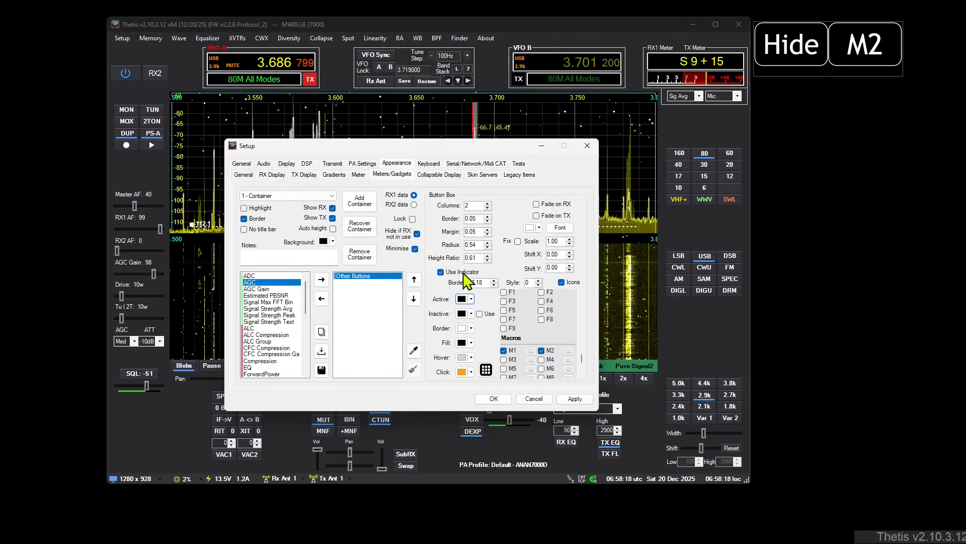
pyautogui.click(446, 275)
# Step: Toggle the Menu container several times with the Macro 1 button to check its text against the container's visibility
pyautogui.click(803, 43)
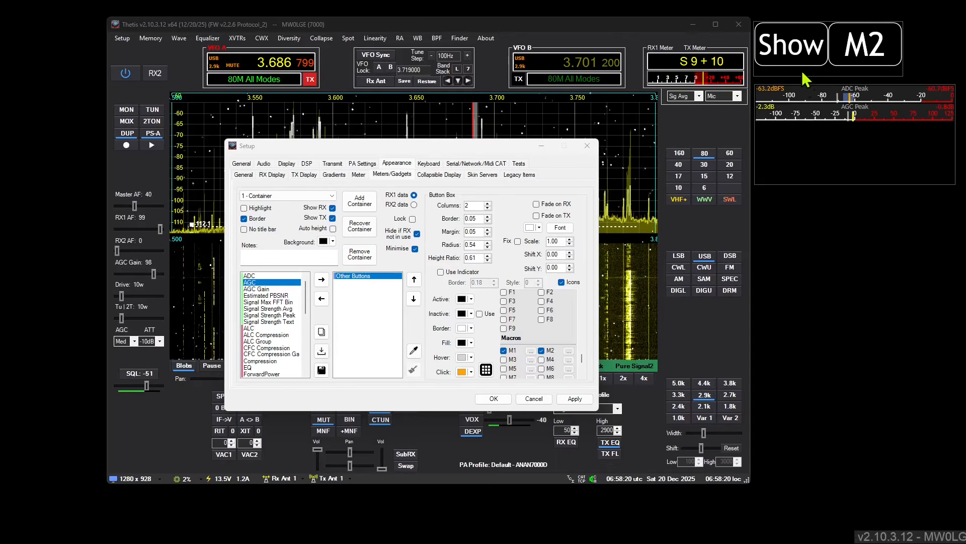
pyautogui.click(798, 56)
pyautogui.click(798, 55)
pyautogui.click(798, 56)
pyautogui.click(798, 55)
pyautogui.click(798, 56)
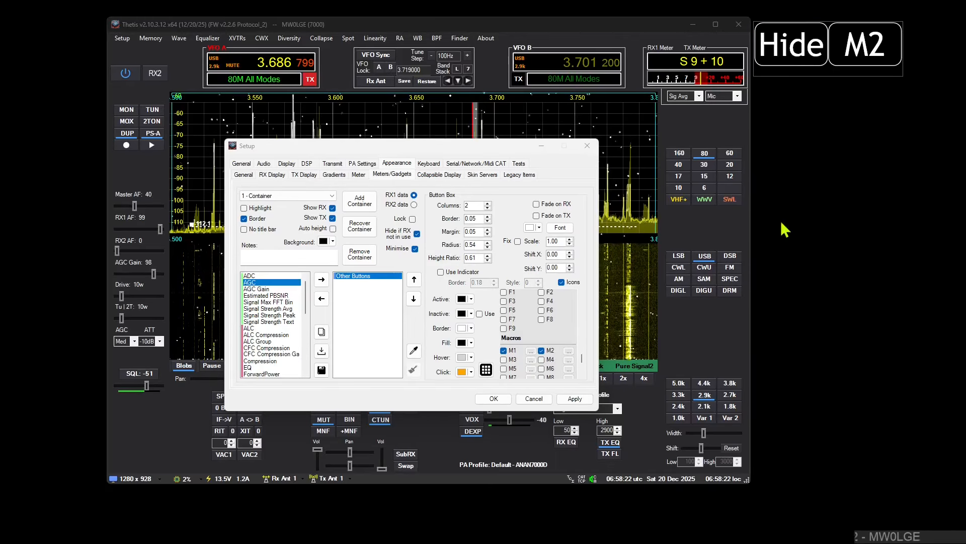
# Step: Make Macro 1's button state follow the visibility of the "2 - Menu" container, and save the configuration
pyautogui.click(531, 351)
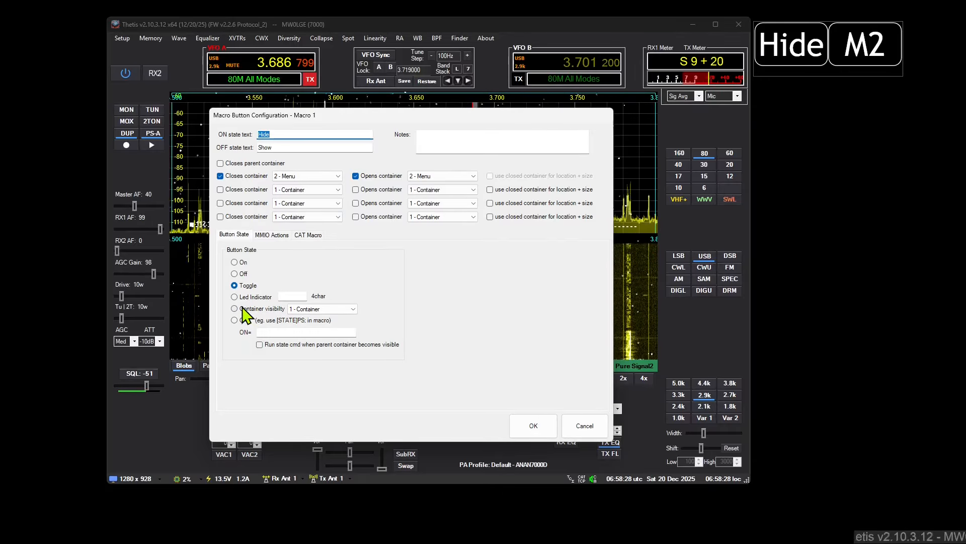
pyautogui.click(353, 309)
pyautogui.click(333, 325)
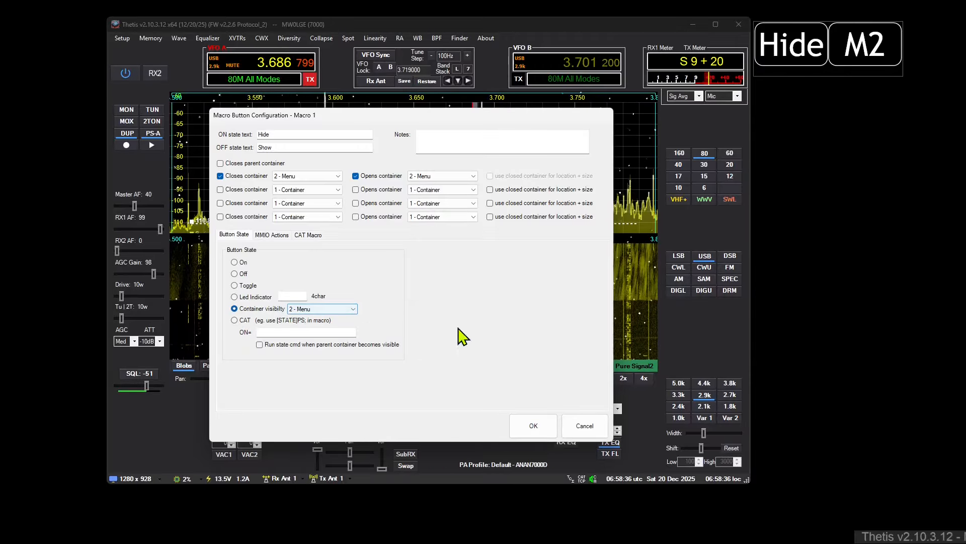
pyautogui.click(521, 425)
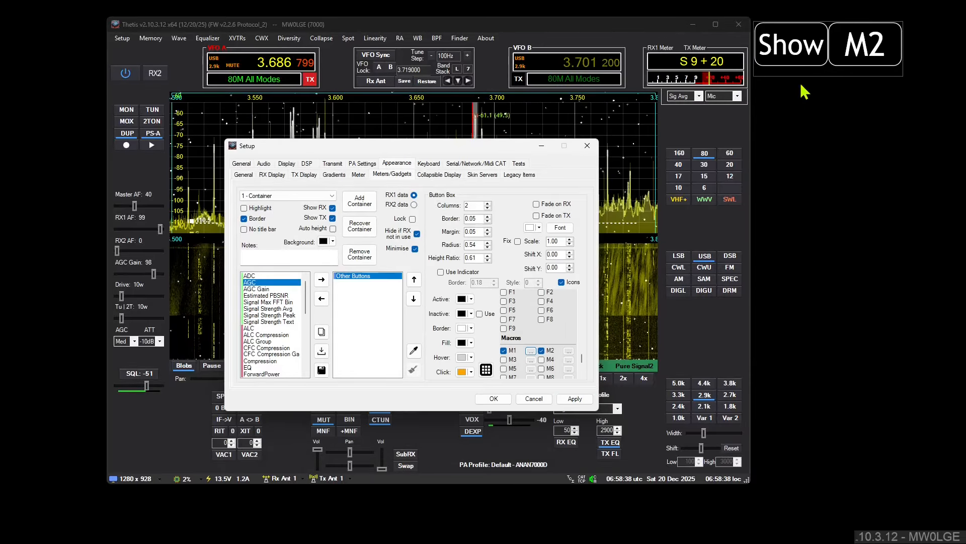
# Step: Test the visibility-linked Macro 1 button by showing, hiding and showing the Menu container again
pyautogui.click(790, 57)
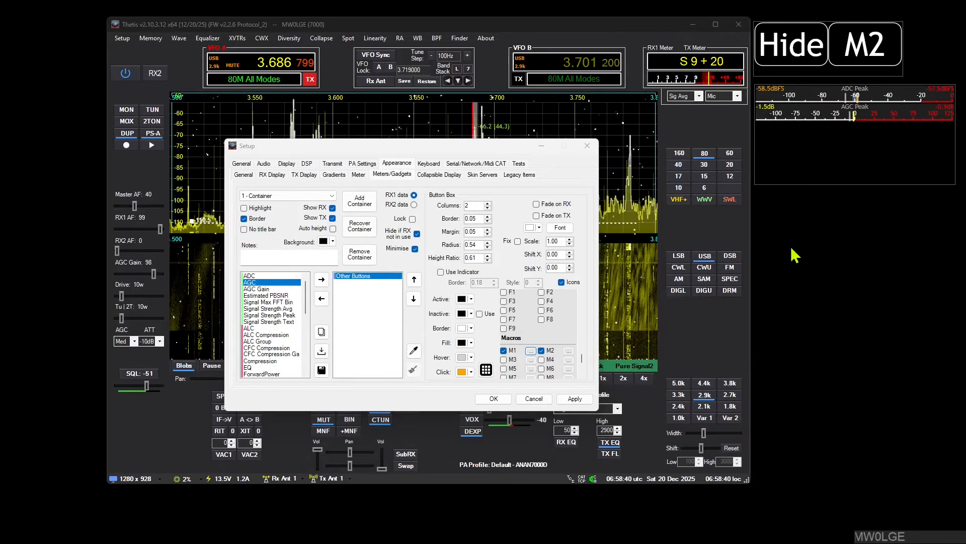
pyautogui.click(772, 57)
pyautogui.click(790, 47)
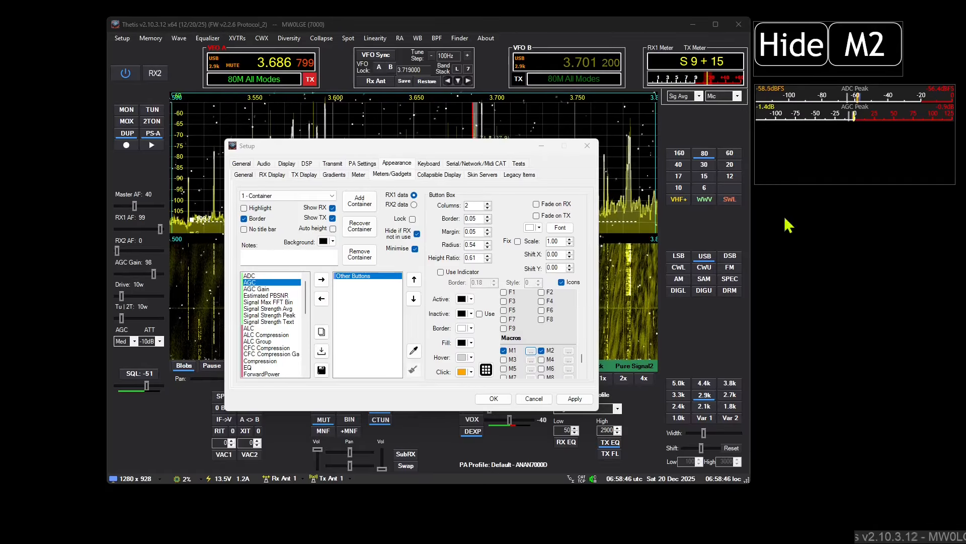
# Step: In Macro 1, disable both closing and opening the Menu container, and set the ON and OFF state text to "Test"
pyautogui.click(530, 350)
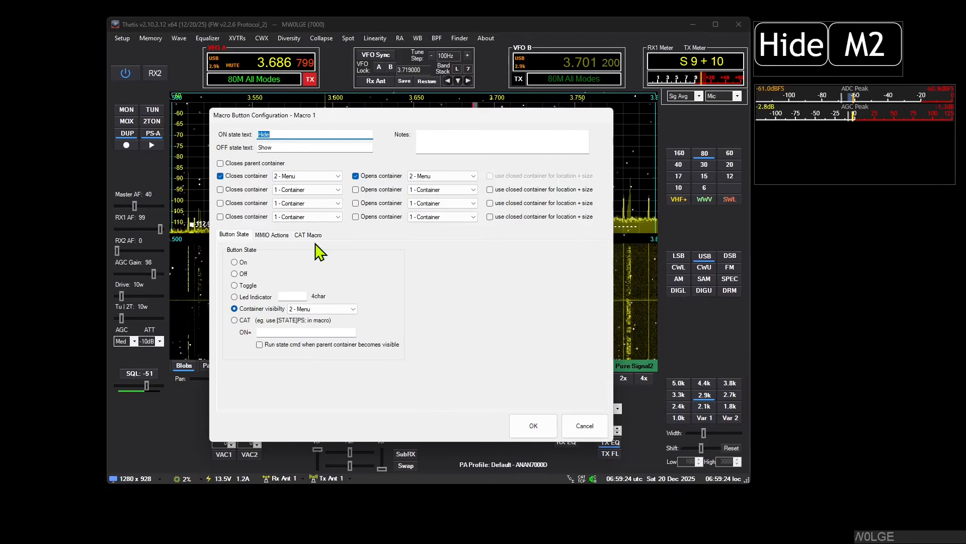
pyautogui.click(238, 176)
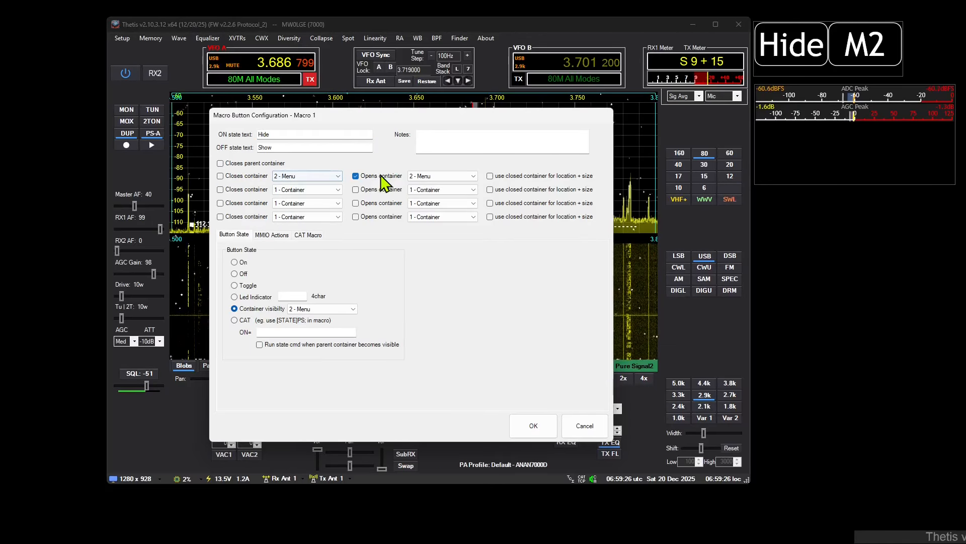
pyautogui.click(285, 135)
pyautogui.doubleClick(286, 135)
pyautogui.write('Test')
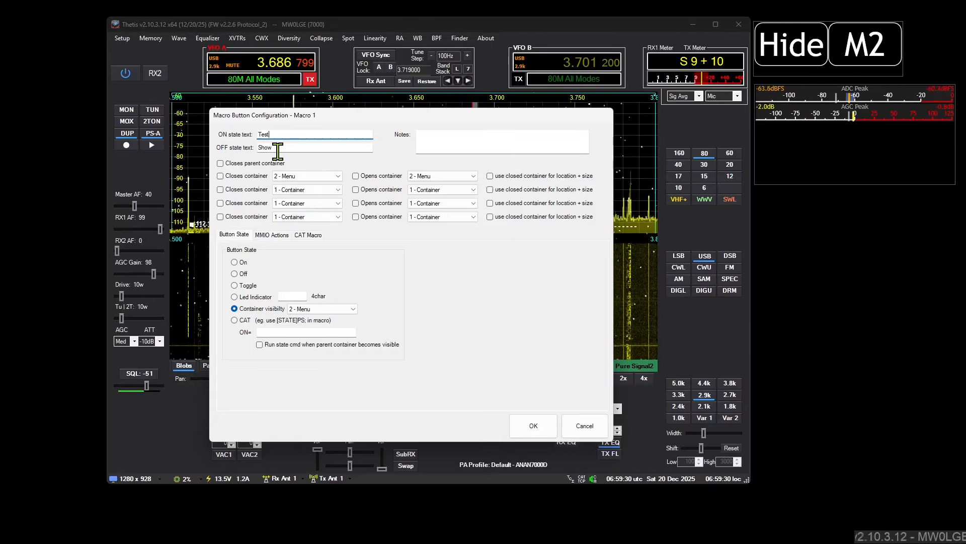
pyautogui.press('Tab')
pyautogui.write('Test')
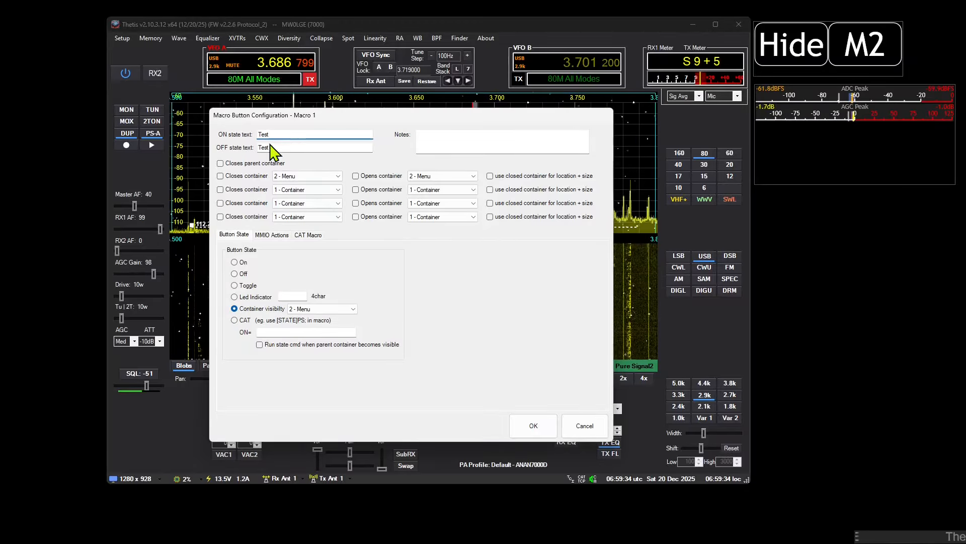
# Step: Enable Run Cat Macro for Macro 1 and look through the command list in the CAT Command Tester
pyautogui.click(309, 236)
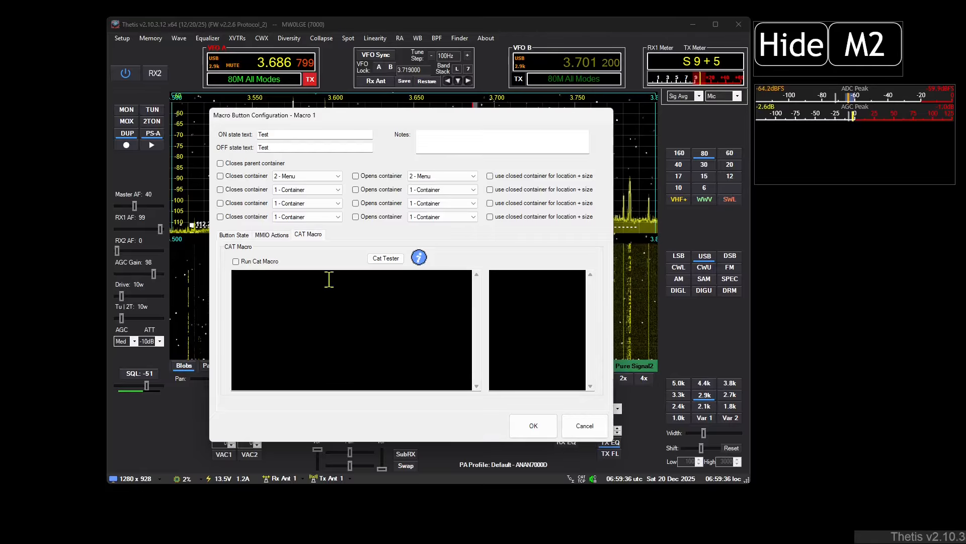
pyautogui.click(258, 264)
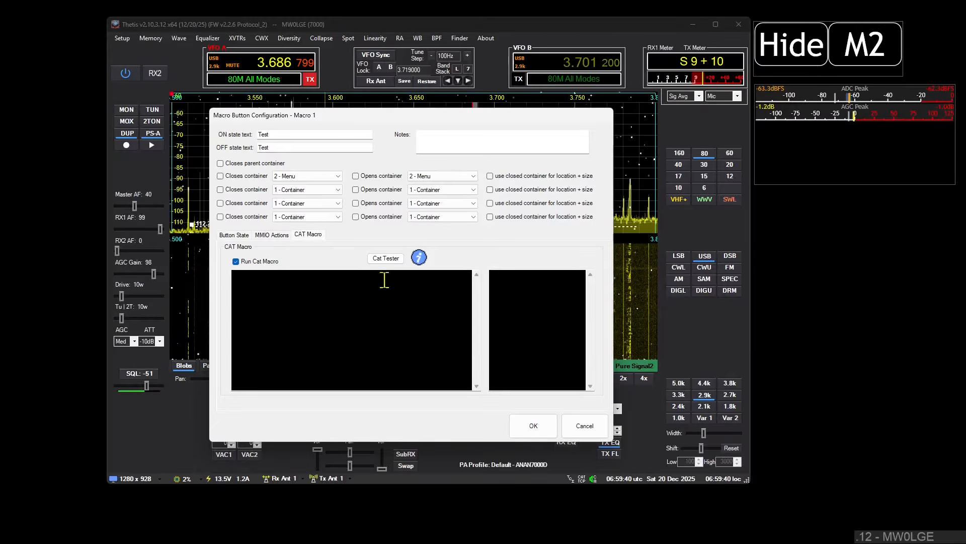
pyautogui.click(385, 259)
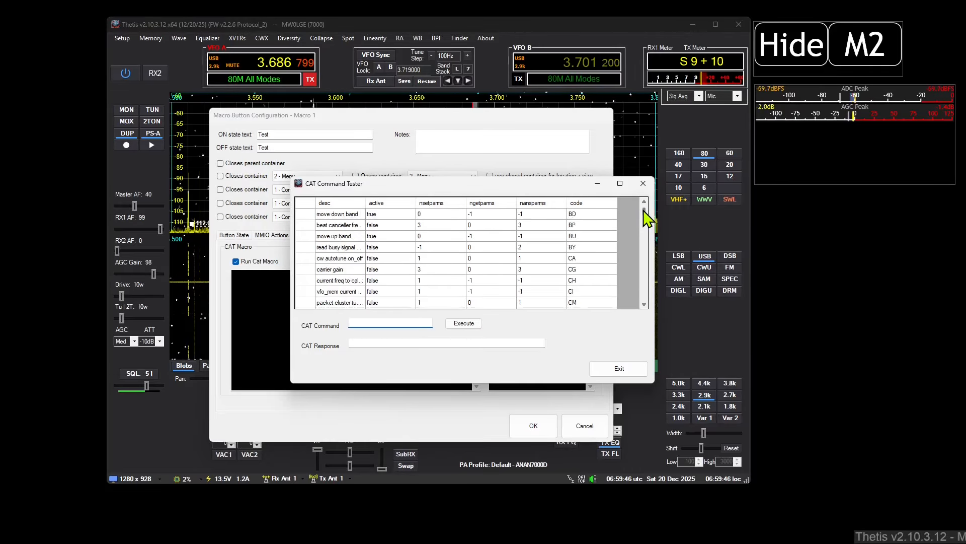
pyautogui.moveTo(646, 216); pyautogui.dragTo(657, 171)
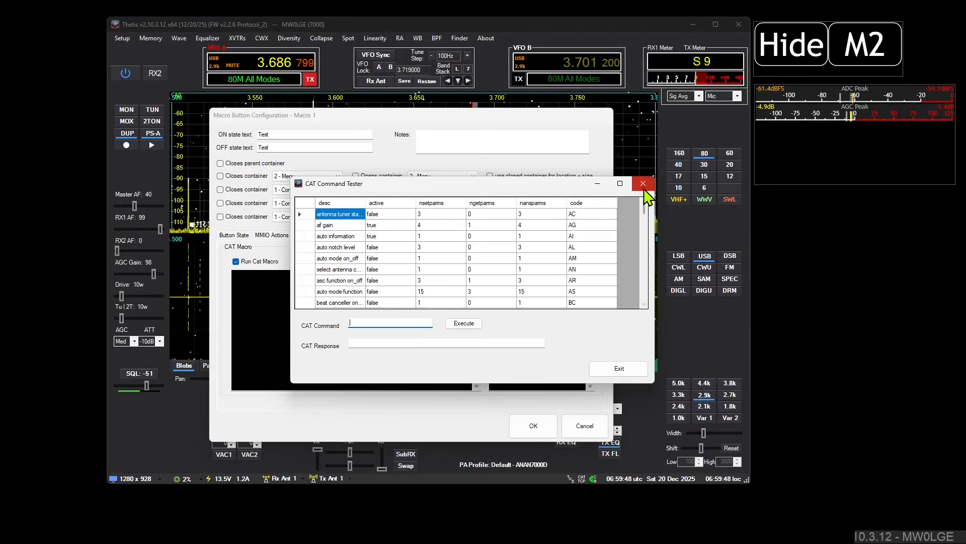
pyautogui.click(643, 184)
# Step: In the CAT Command Tester, execute the commands PS;, PS0; and PS1; one after another, and close the tester
pyautogui.click(385, 257)
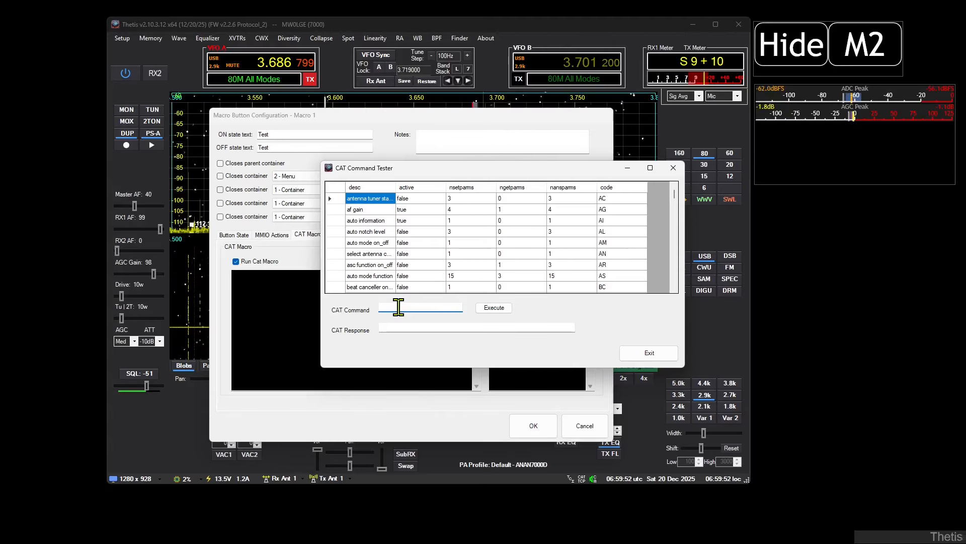
pyautogui.write('PS;')
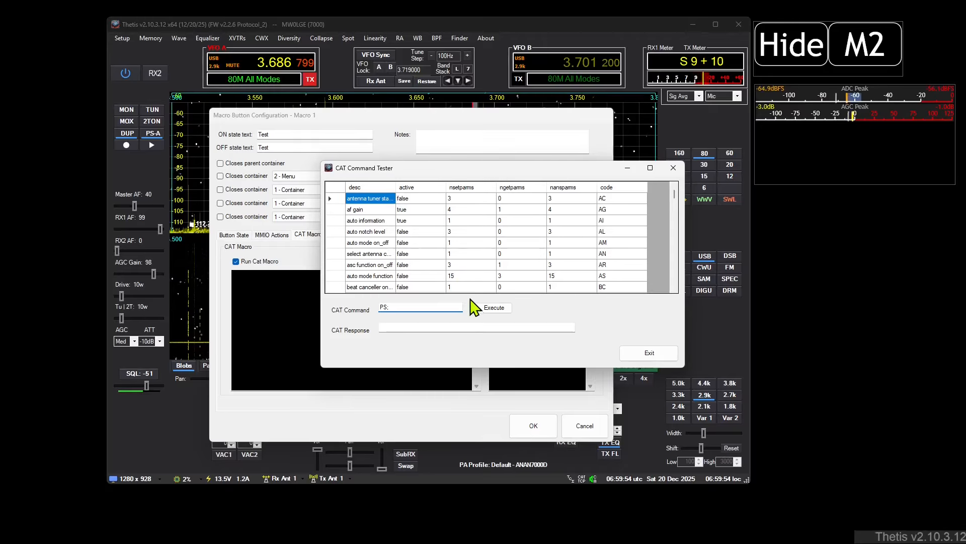
pyautogui.click(493, 308)
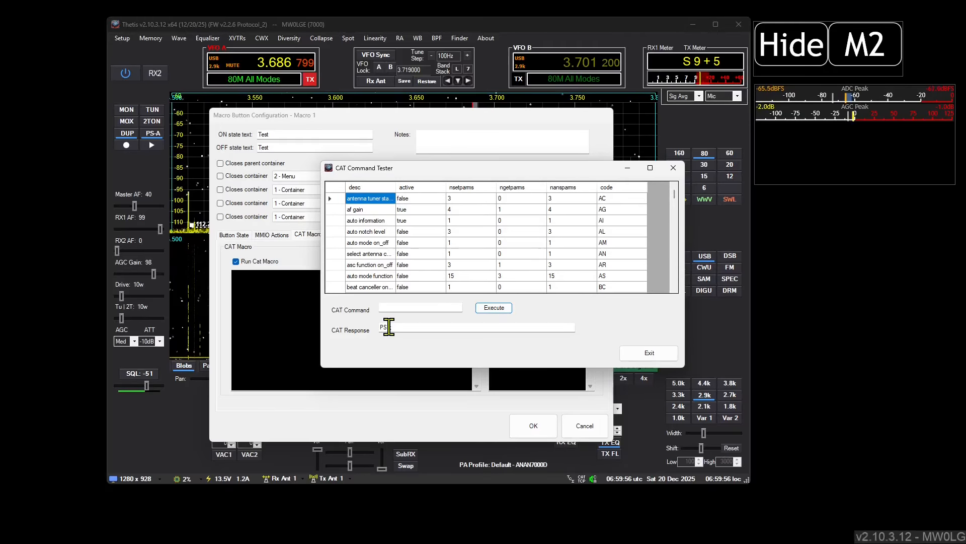
pyautogui.click(390, 308)
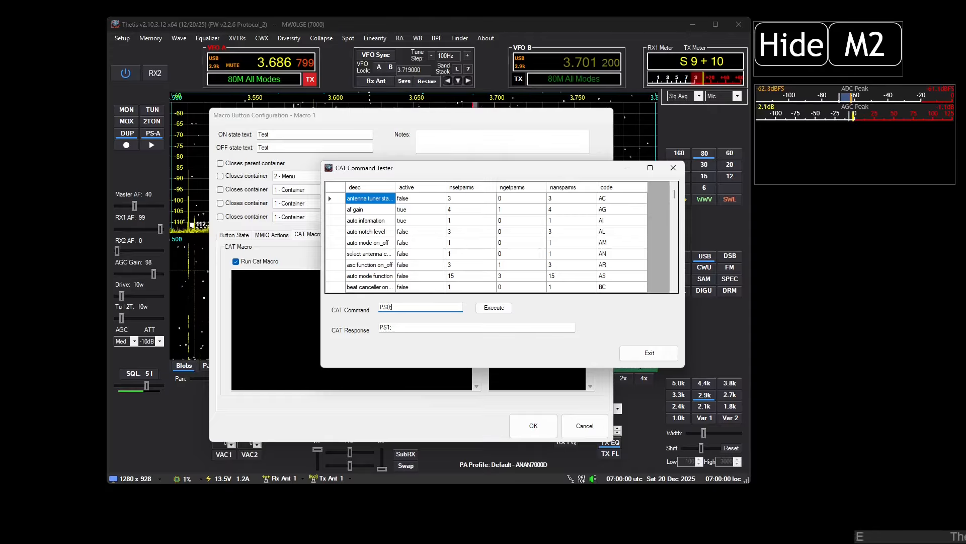
pyautogui.click(507, 307)
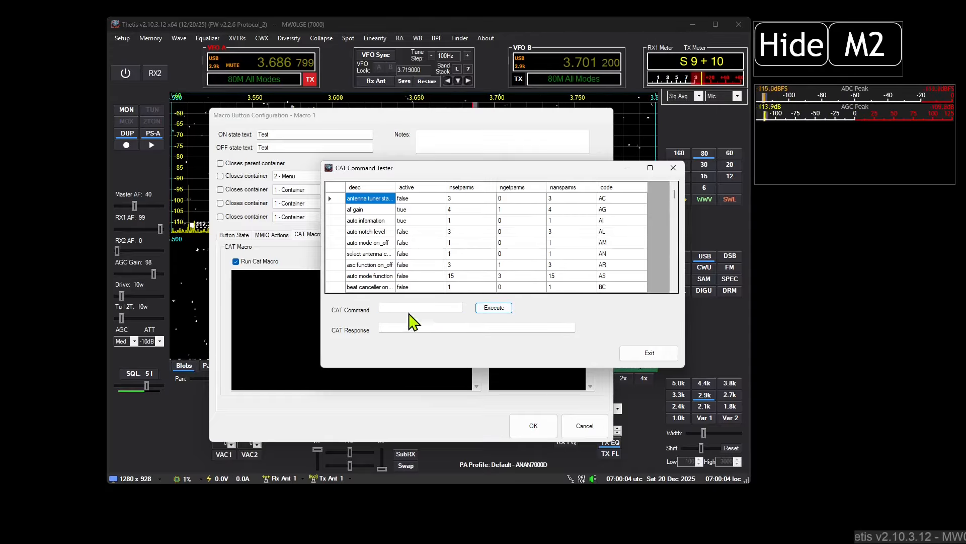
pyautogui.click(395, 308)
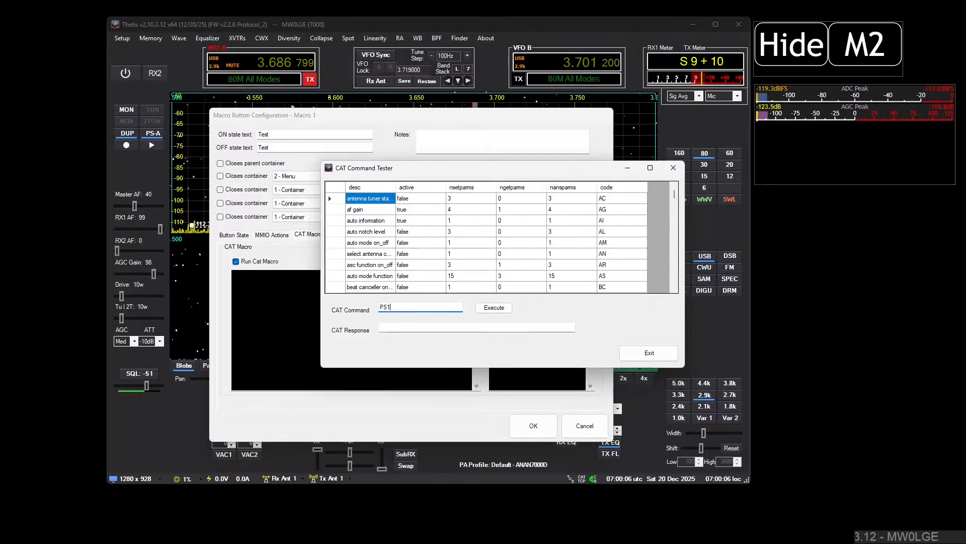
pyautogui.write('PS1;')
pyautogui.click(508, 308)
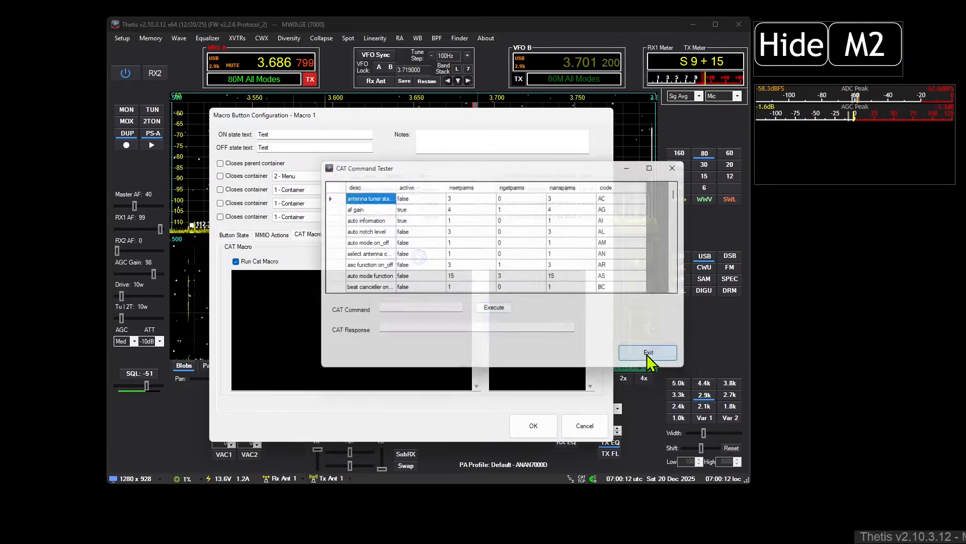
pyautogui.click(648, 353)
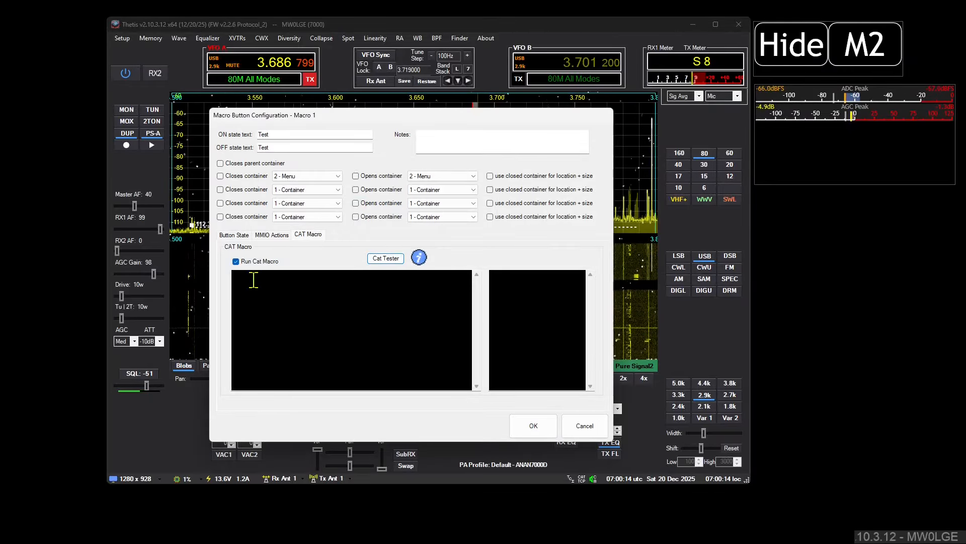
# Step: Enter PS0; as the CAT macro script of Macro 1
pyautogui.click(293, 297)
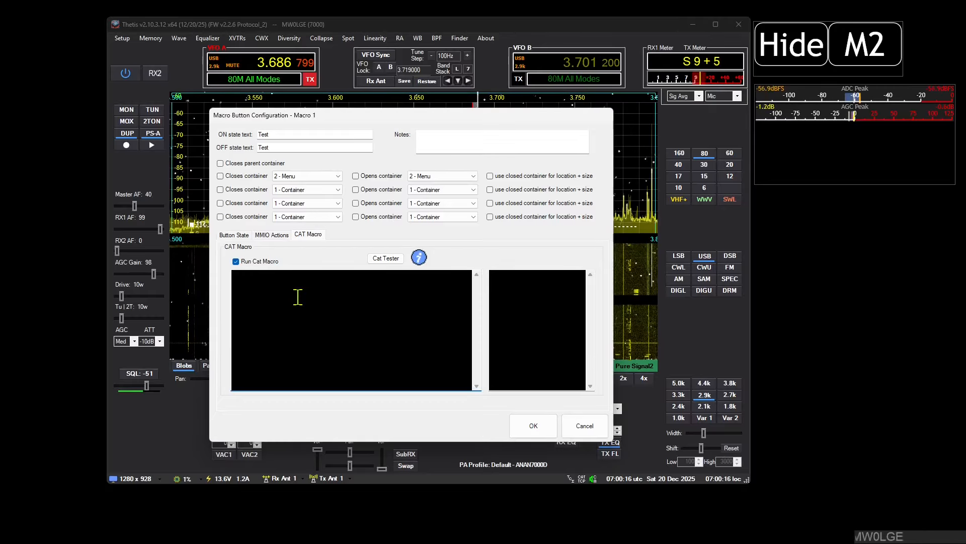
pyautogui.write('PS0;')
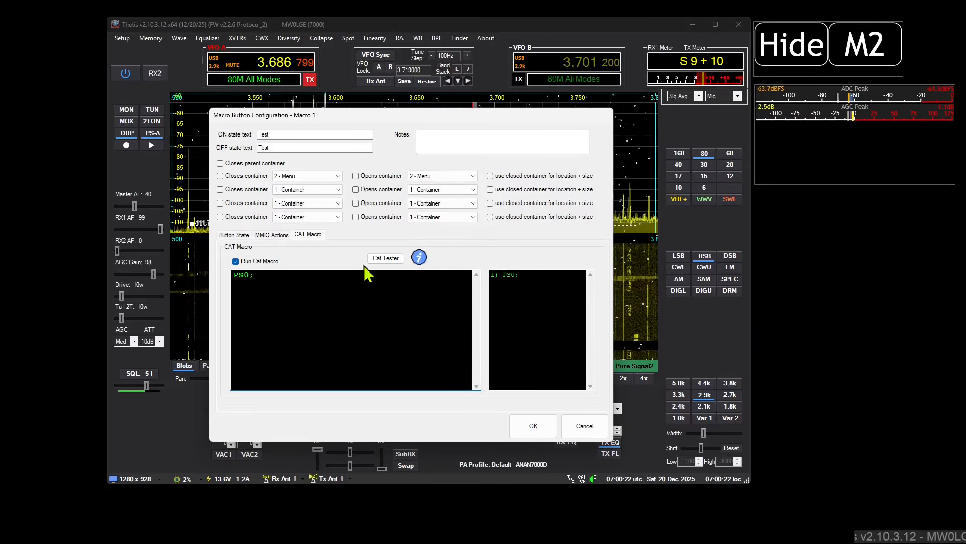
# Step: Try the unterminated text "sdf" after PS0; in the CAT macro script, and delete it again
pyautogui.click(272, 276)
pyautogui.write('sdf')
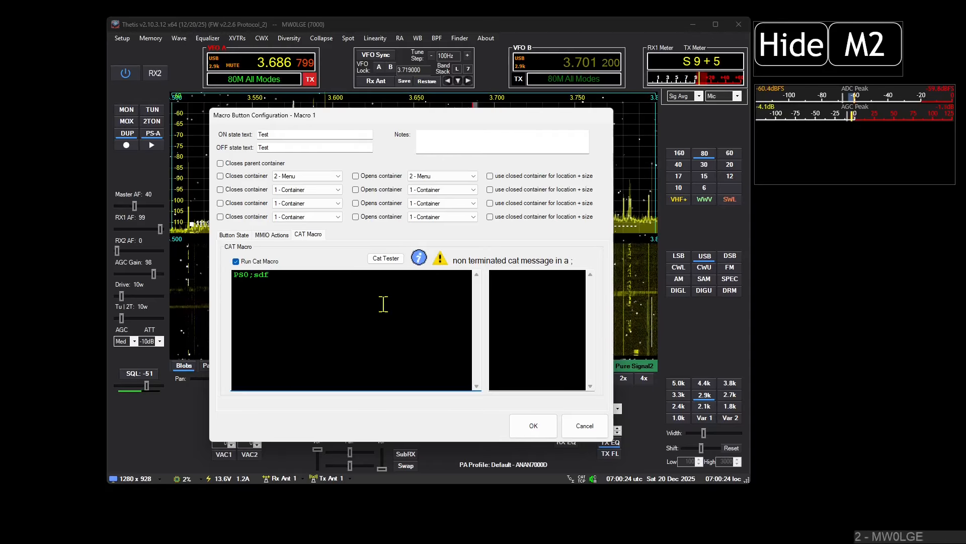
pyautogui.press('BackSpace')
pyautogui.press('BackSpace')
pyautogui.press('BackSpace')
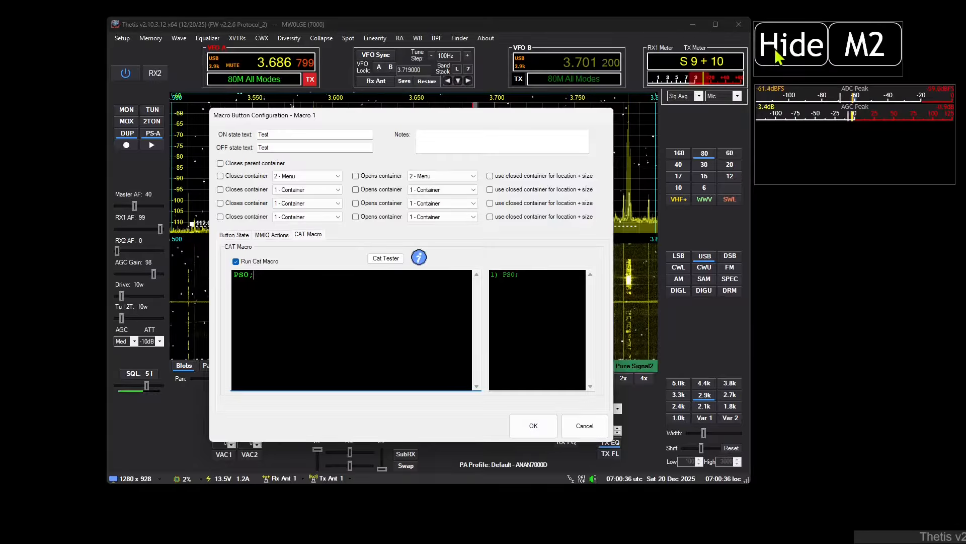
# Step: Set Macro 1's ON and OFF state text to "Off", save it, and power off the radio with the macro button
pyautogui.click(286, 133)
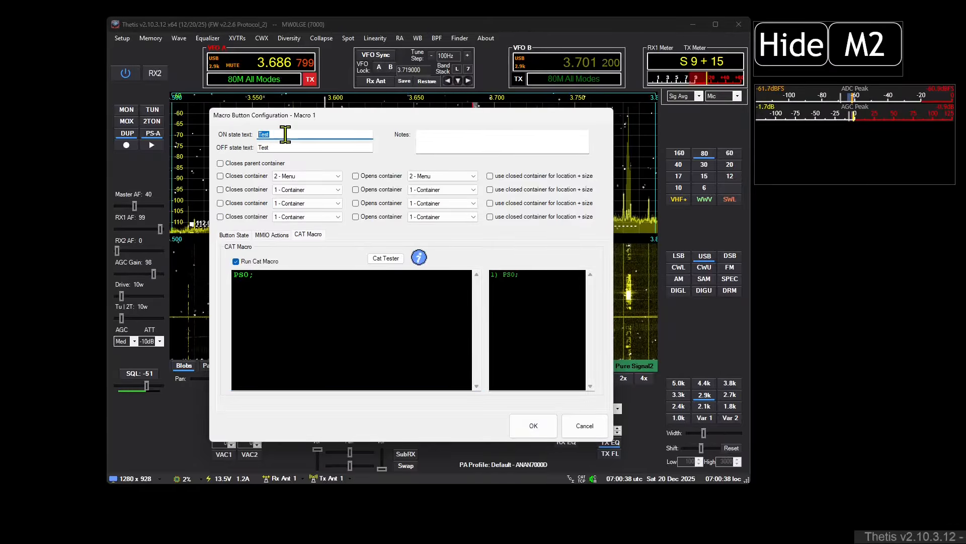
pyautogui.write('Off')
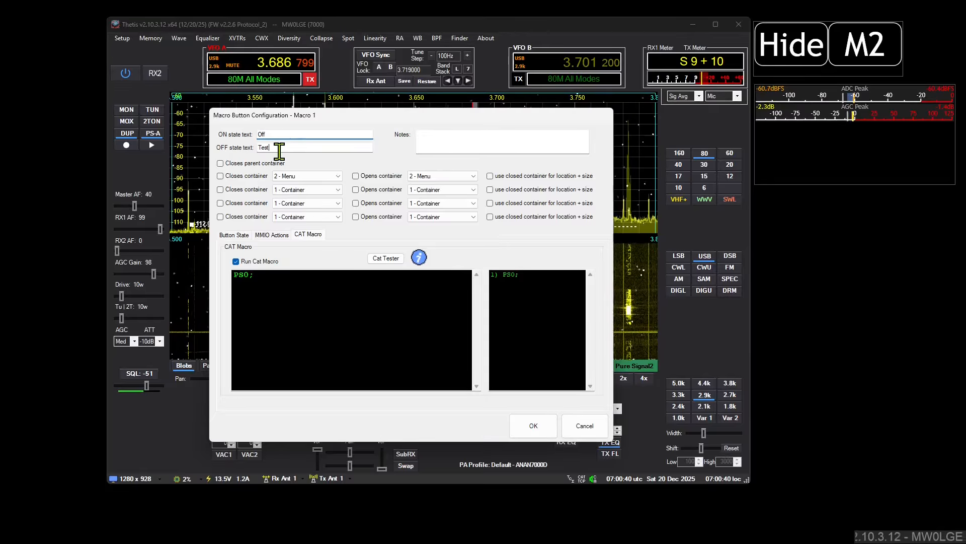
pyautogui.moveTo(279, 150); pyautogui.dragTo(174, 146)
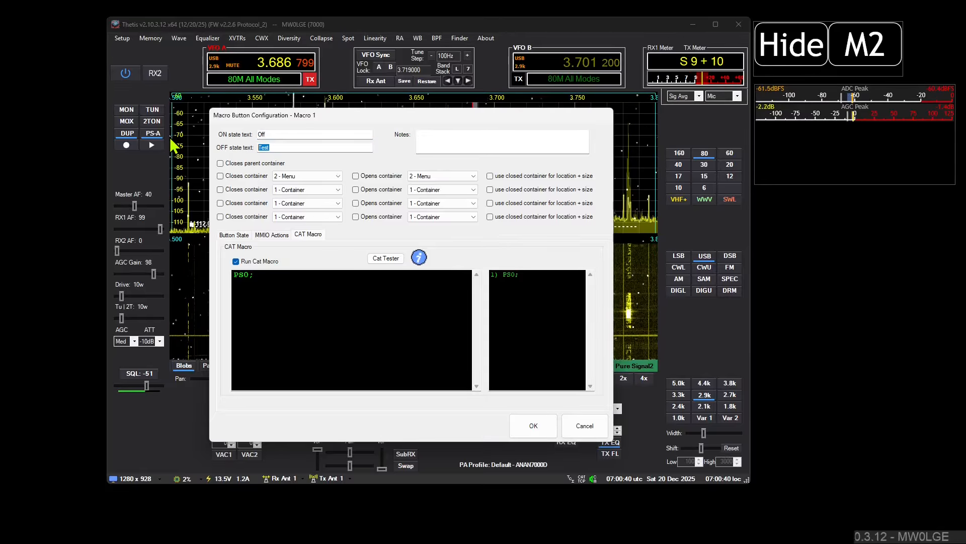
pyautogui.click(553, 431)
pyautogui.click(808, 46)
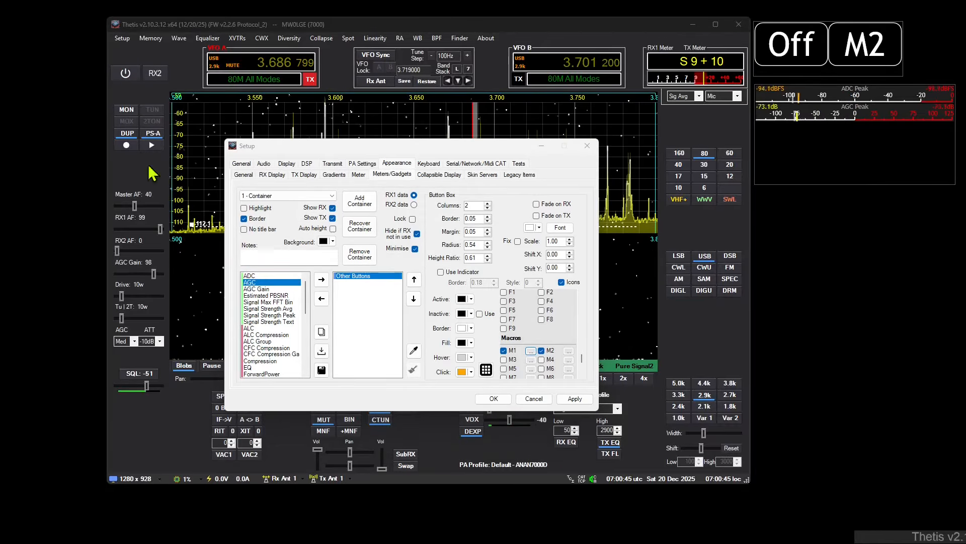
pyautogui.click(800, 52)
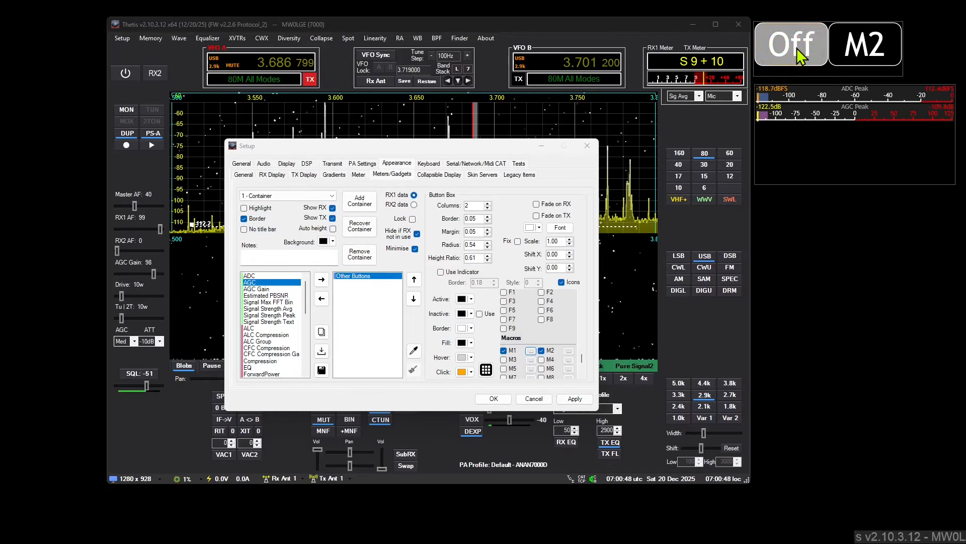
# Step: Reopen Macro 1's CAT macro script and examine the help on the available macro syntax
pyautogui.click(530, 351)
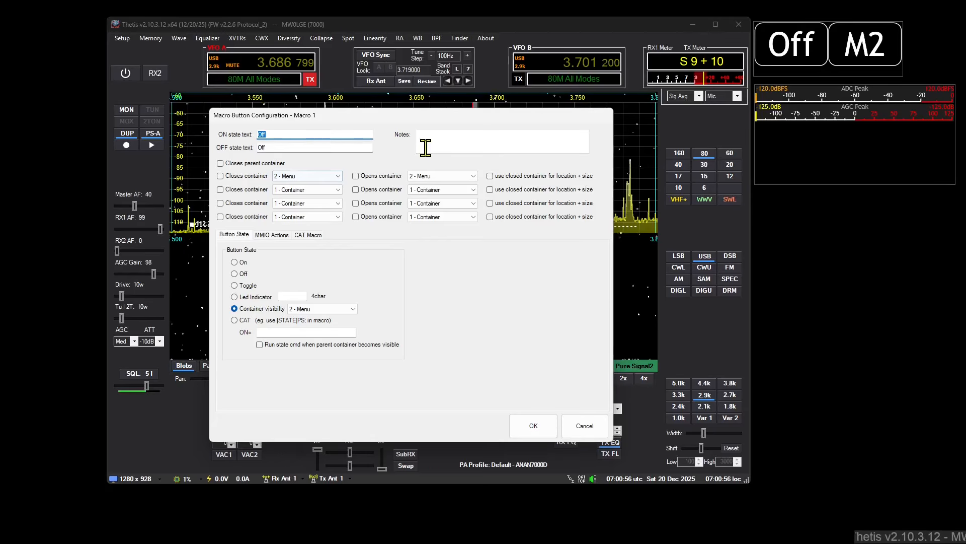
pyautogui.click(322, 235)
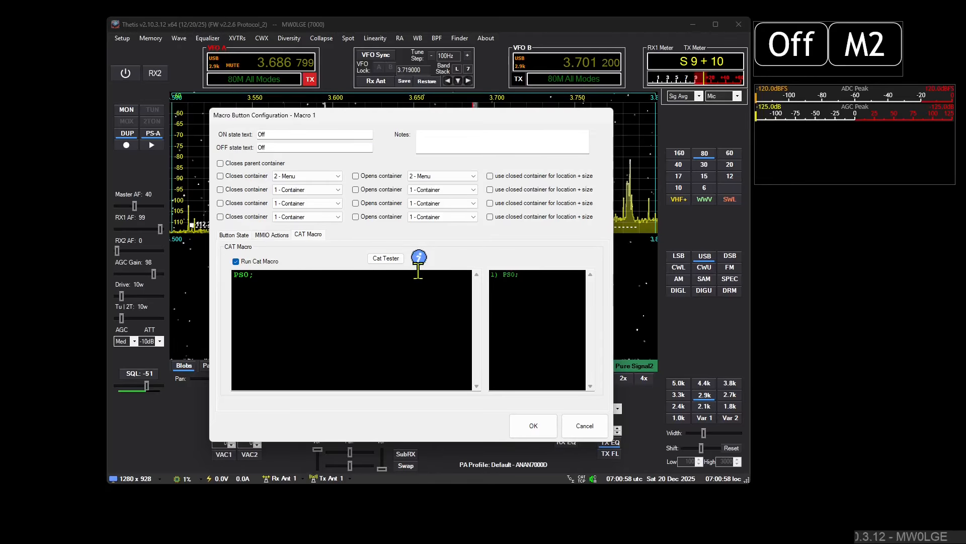
pyautogui.moveTo(422, 255)
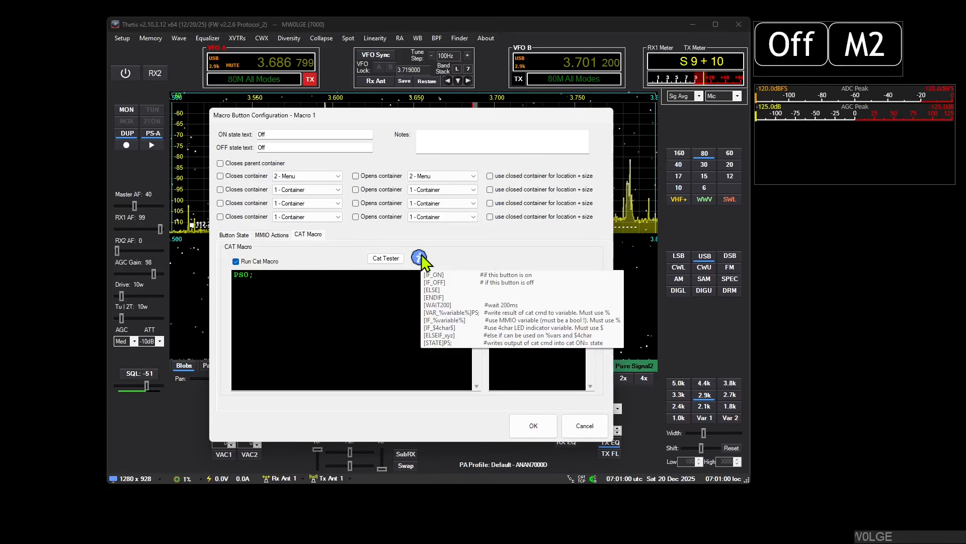
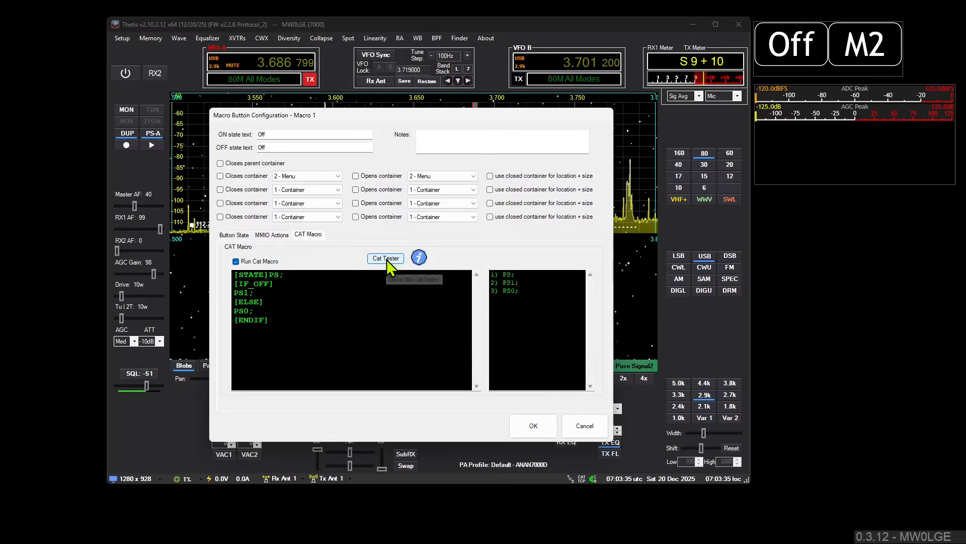
# Step: Open the CAT Command Tester from Macro 1's CAT macro settings, look over the command list, and exit it
pyautogui.click(386, 259)
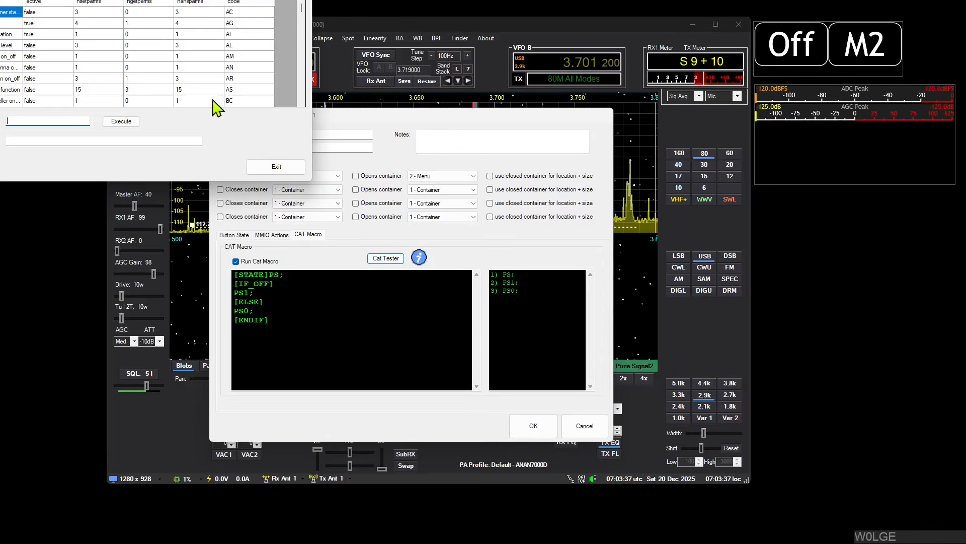
pyautogui.moveTo(113, 2); pyautogui.dragTo(465, 78)
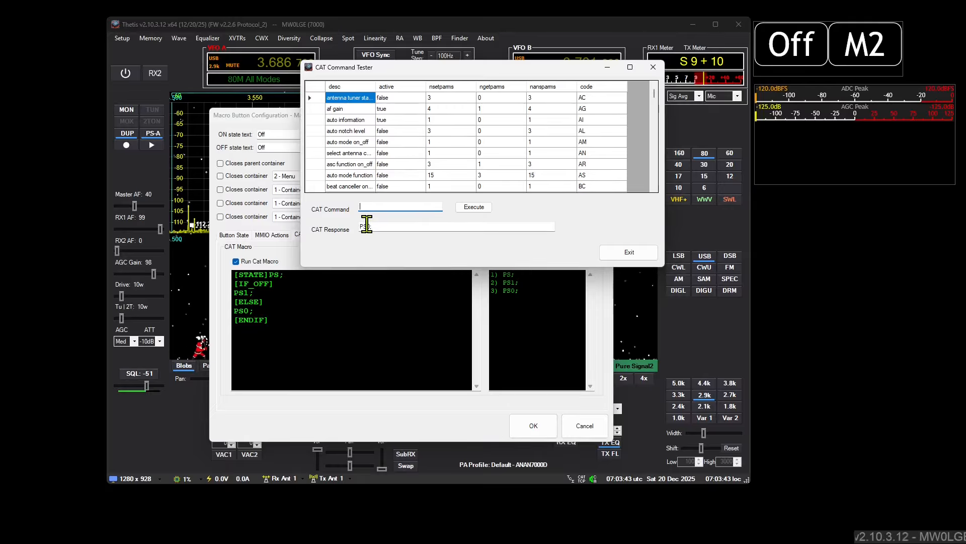
pyautogui.click(633, 252)
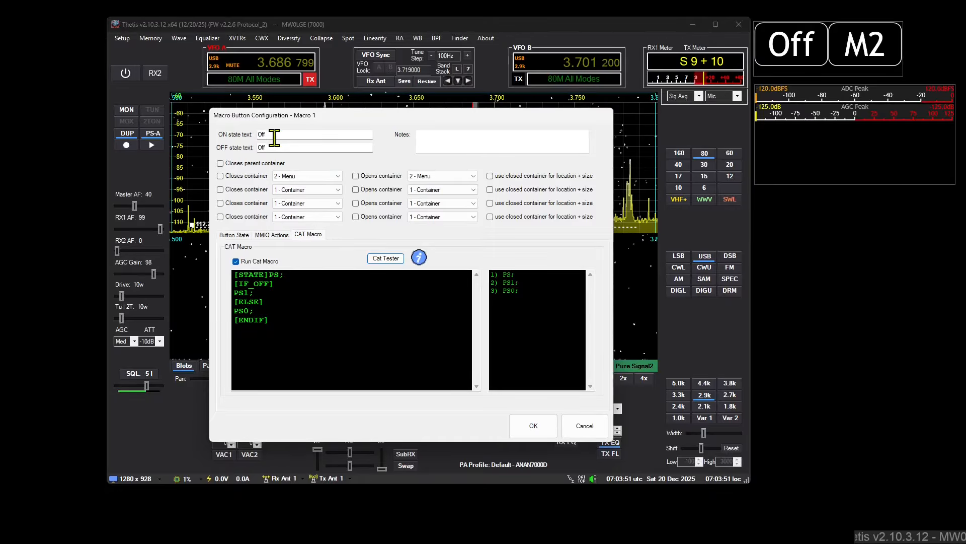
# Step: Set Macro 1's ON and OFF state text to "Pwr" and save the macro configuration
pyautogui.moveTo(274, 136); pyautogui.dragTo(215, 146)
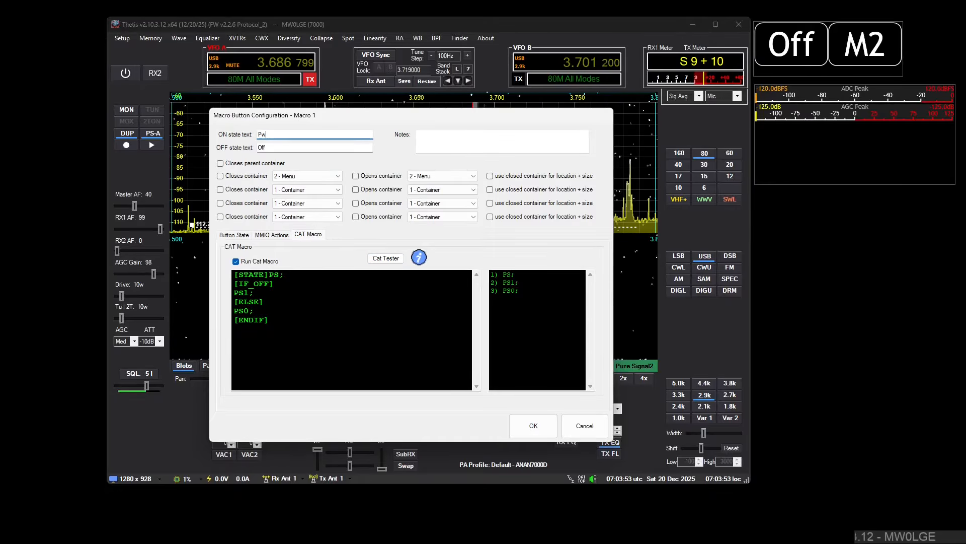
pyautogui.write('Pwr')
pyautogui.press('Tab')
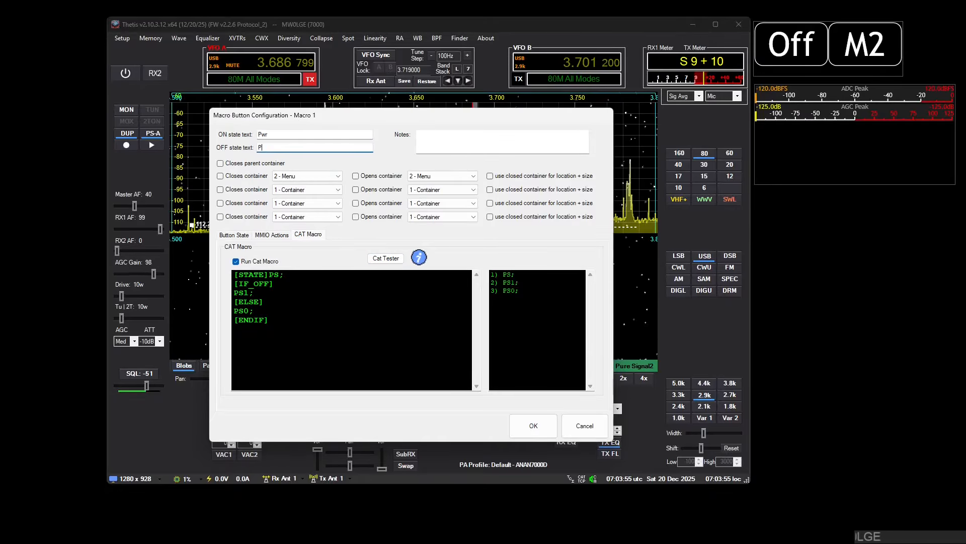
pyautogui.click(543, 432)
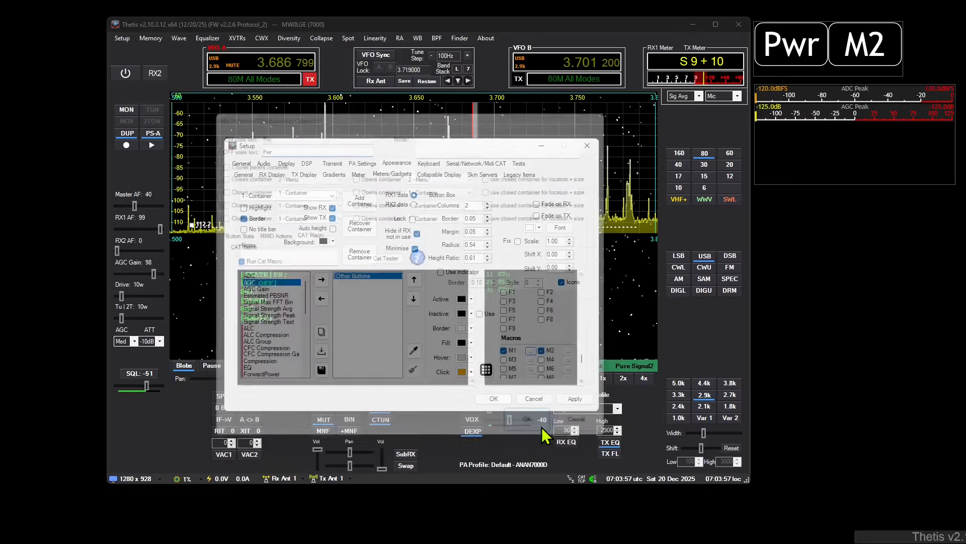
# Step: Toggle the radio's power on and off repeatedly with the Pwr macro button to test it
pyautogui.click(791, 57)
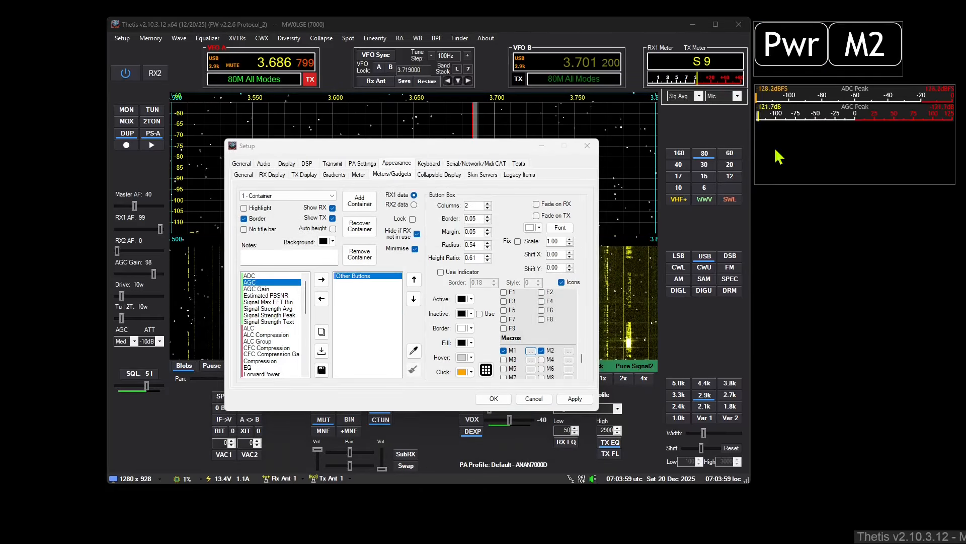
pyautogui.click(788, 56)
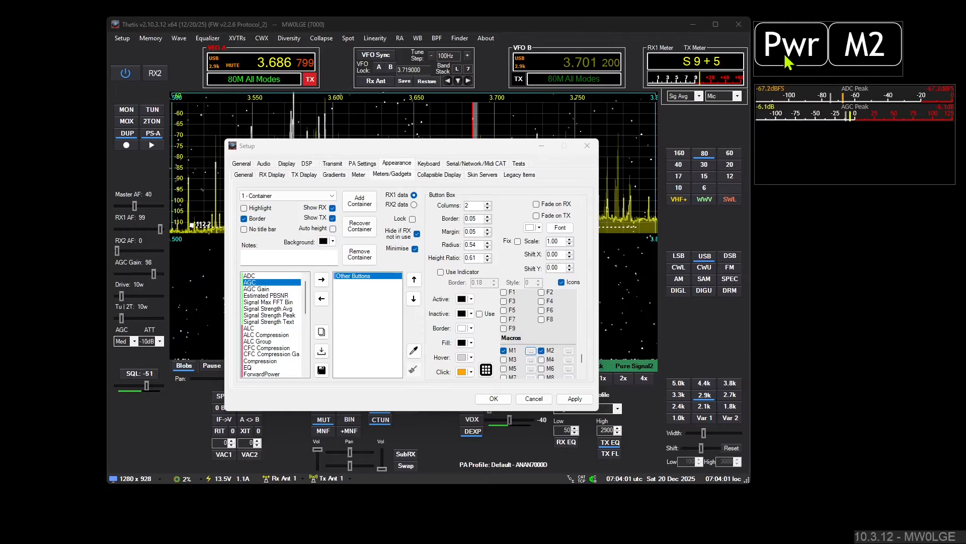
pyautogui.click(789, 51)
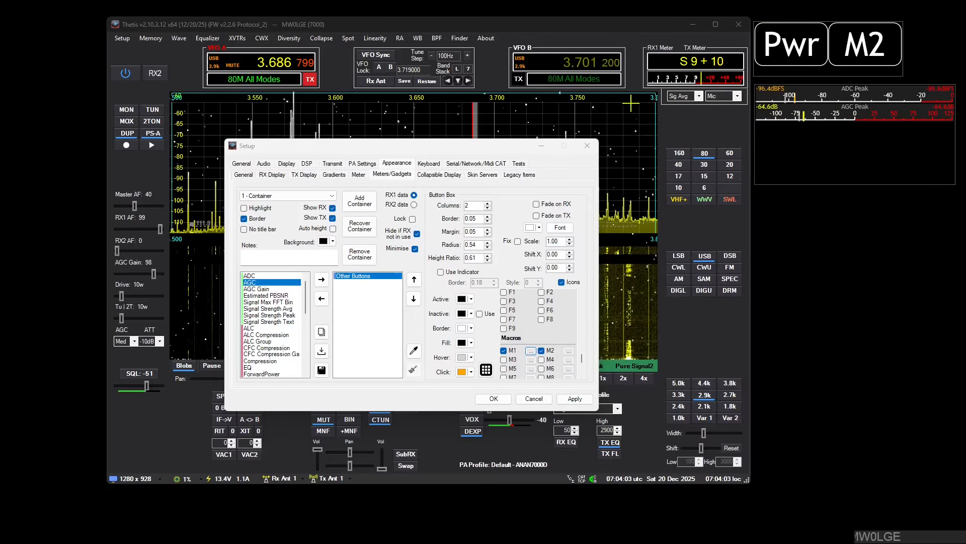
pyautogui.click(777, 42)
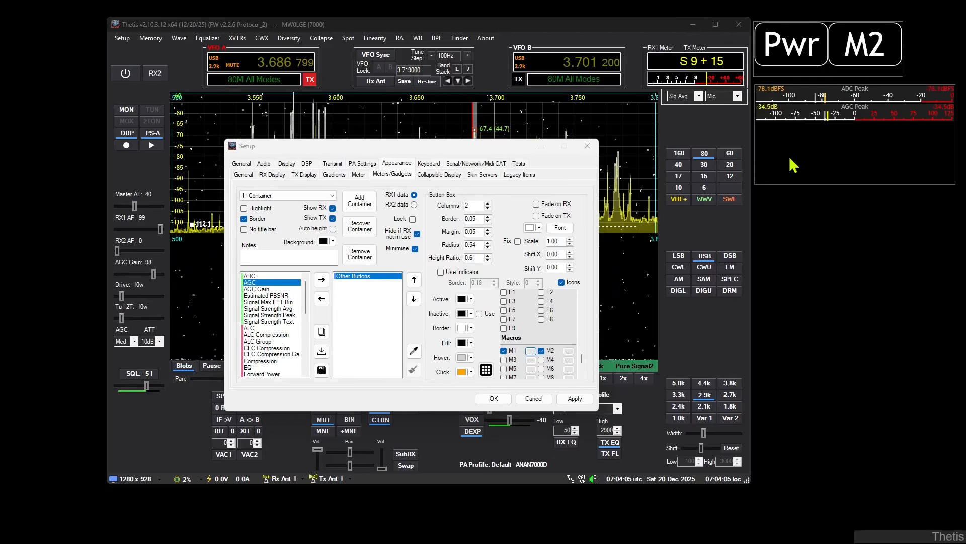
# Step: Reopen Macro 1's configuration, review its CAT macro and MMIO action settings, and leave without saving
pyautogui.click(531, 351)
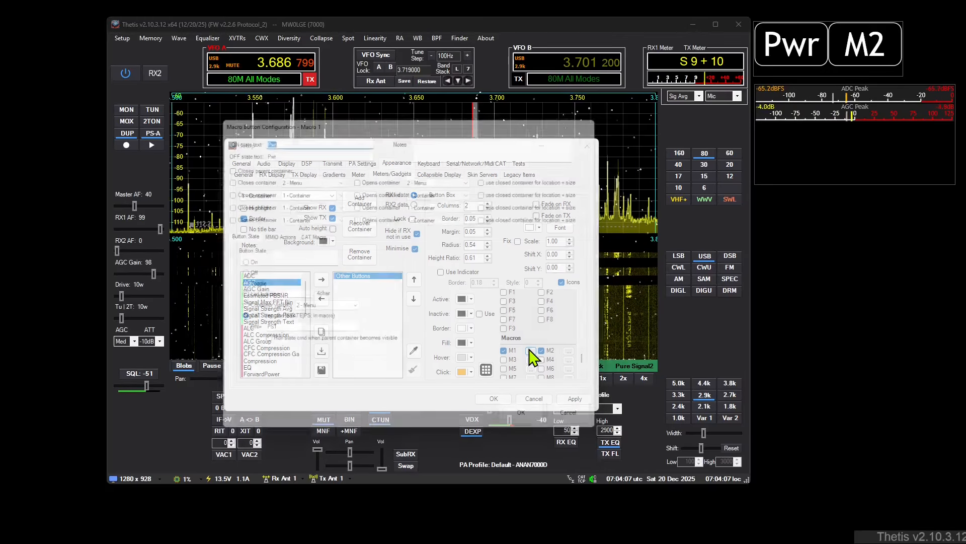
pyautogui.click(312, 235)
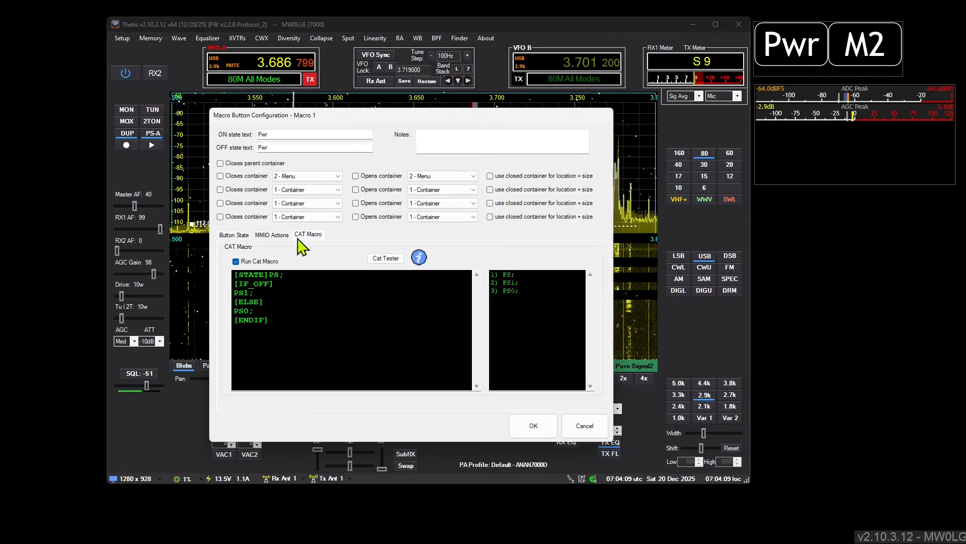
pyautogui.click(272, 235)
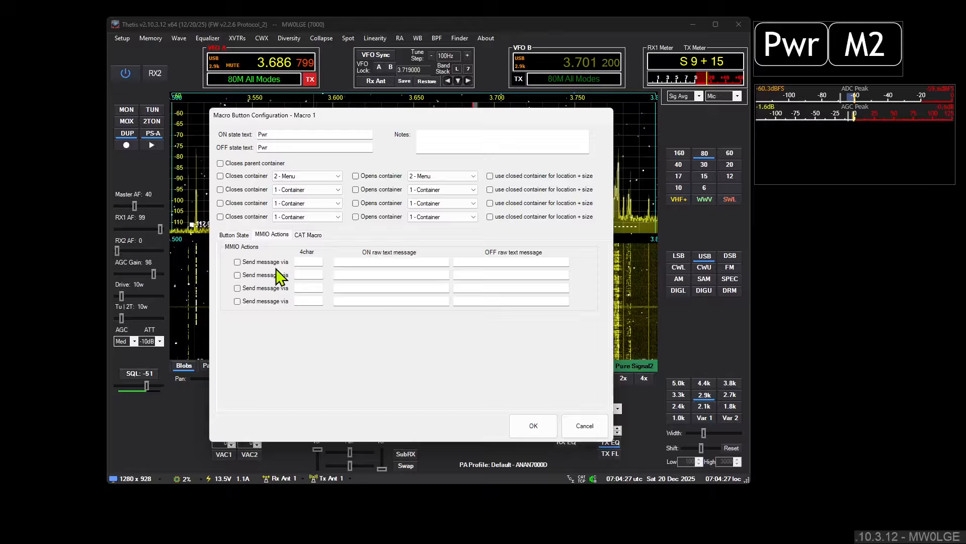
pyautogui.click(582, 425)
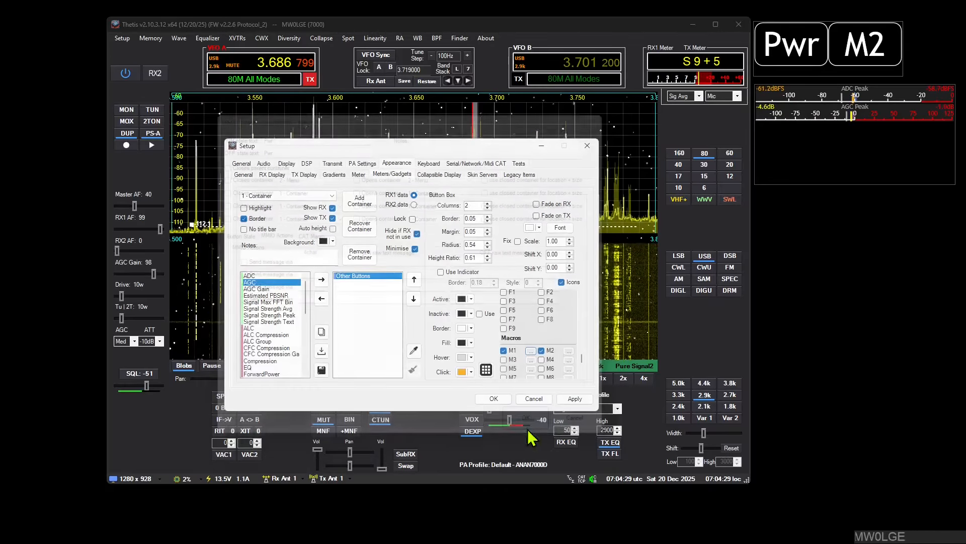
# Step: Replace the existing Multi Meter I/O connection with a new TCP/IP server bound to 127.0.0.1:9000
pyautogui.click(476, 165)
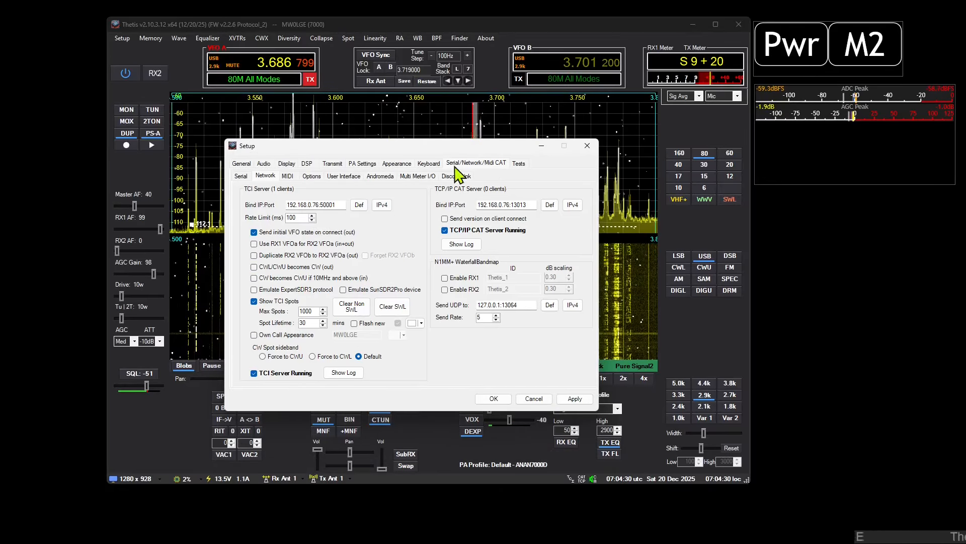
pyautogui.click(417, 176)
pyautogui.click(302, 236)
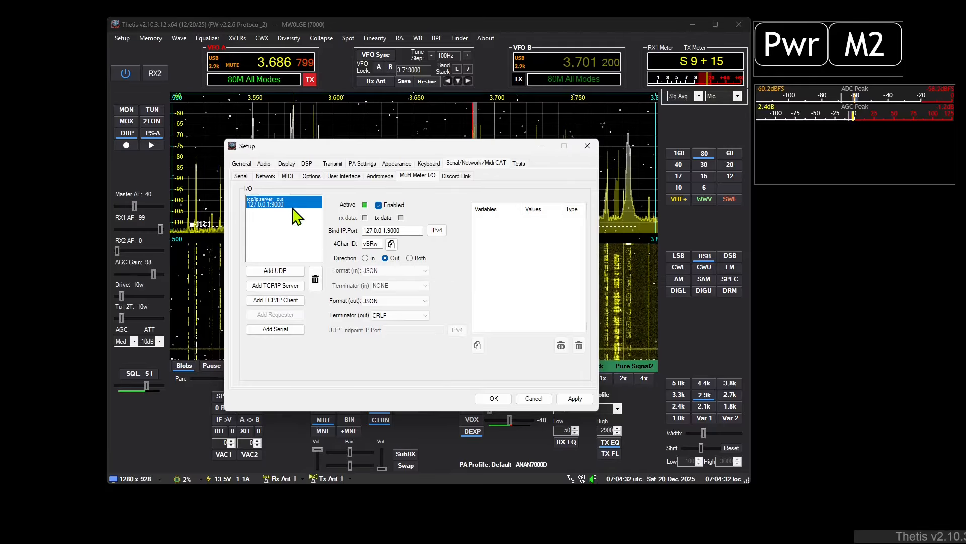
pyautogui.click(316, 278)
pyautogui.click(286, 286)
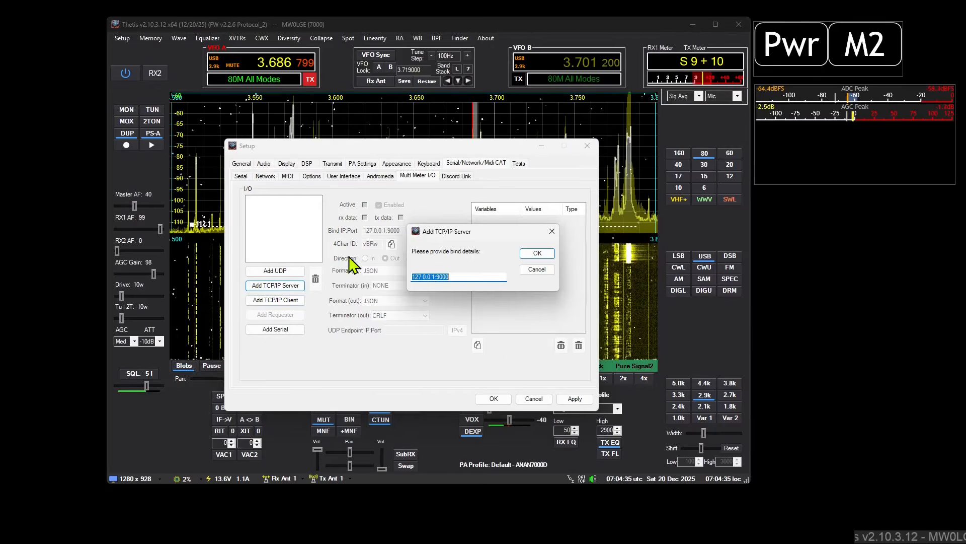
pyautogui.click(536, 254)
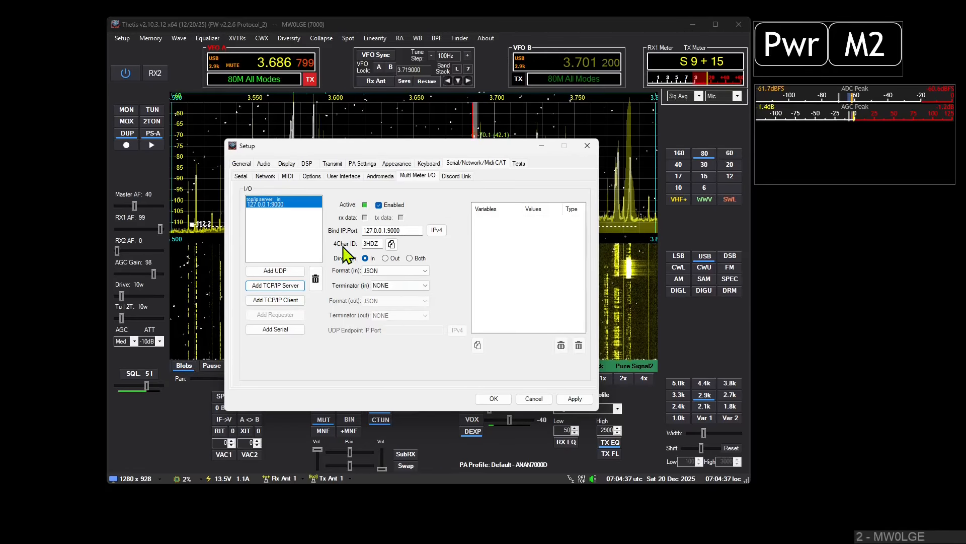
# Step: Set the new TCP/IP server's direction to Out with a CRLF output terminator, and copy its 4Char ID
pyautogui.click(394, 258)
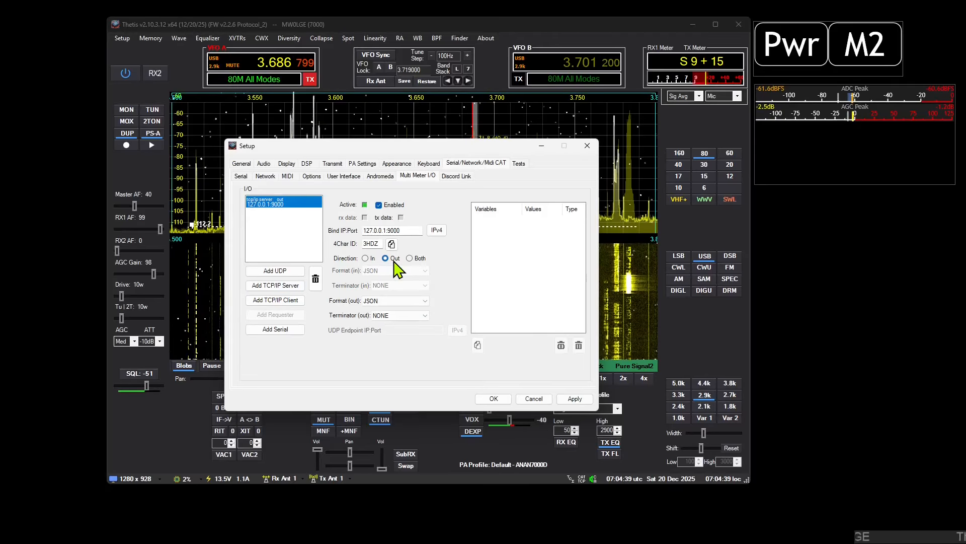
pyautogui.click(424, 315)
pyautogui.click(398, 344)
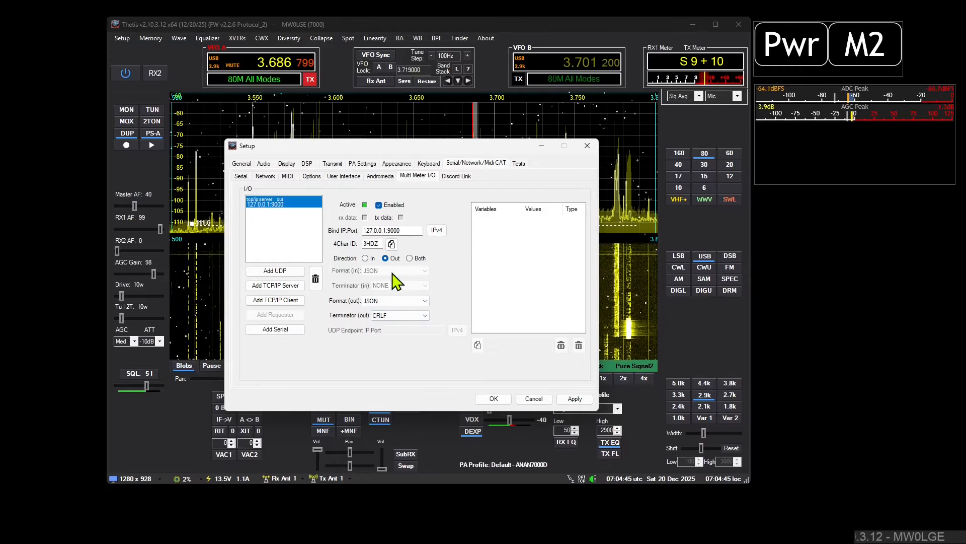
pyautogui.click(393, 245)
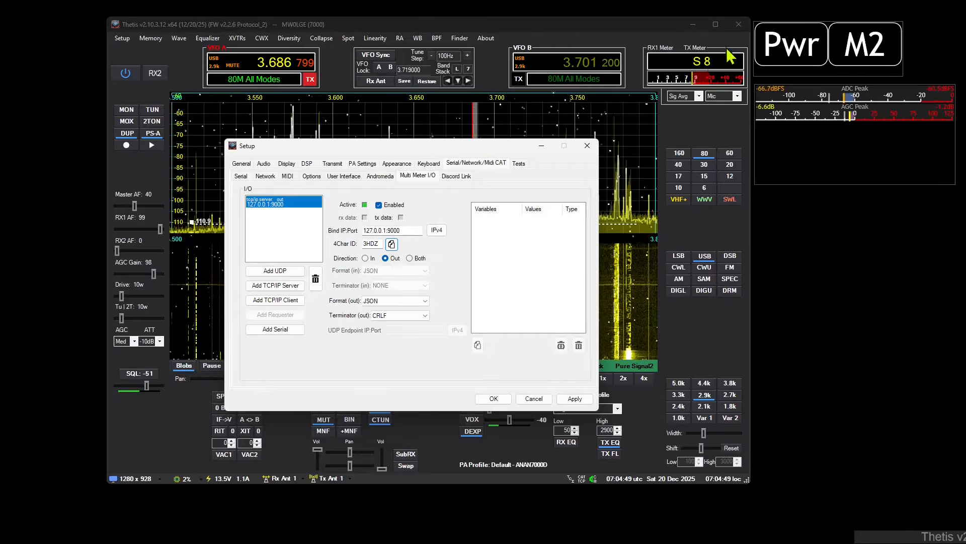
# Step: Add an MMIO action to Macro 1 that sends "POWER IS ON" and "POWER IS OFF" via 3HDZ, and save it
pyautogui.click(759, 30)
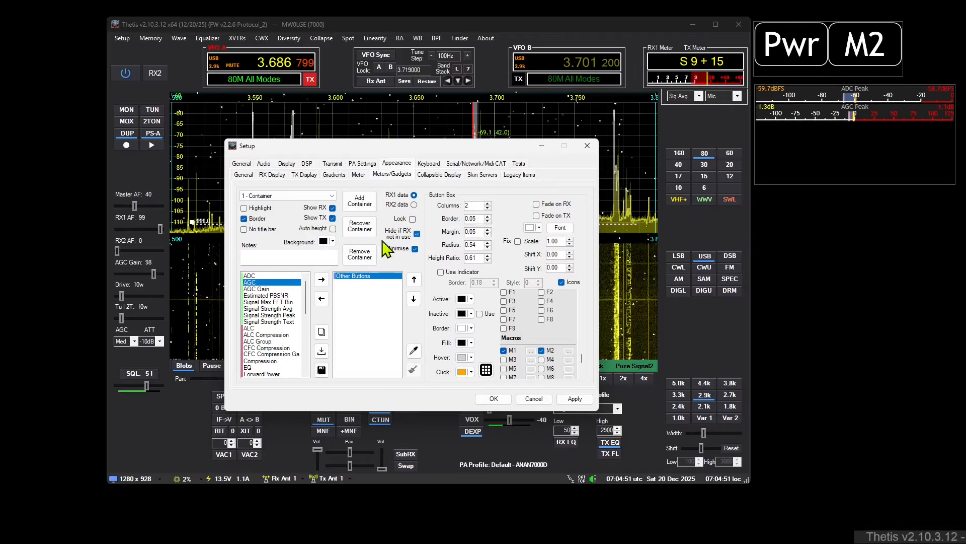
pyautogui.click(531, 351)
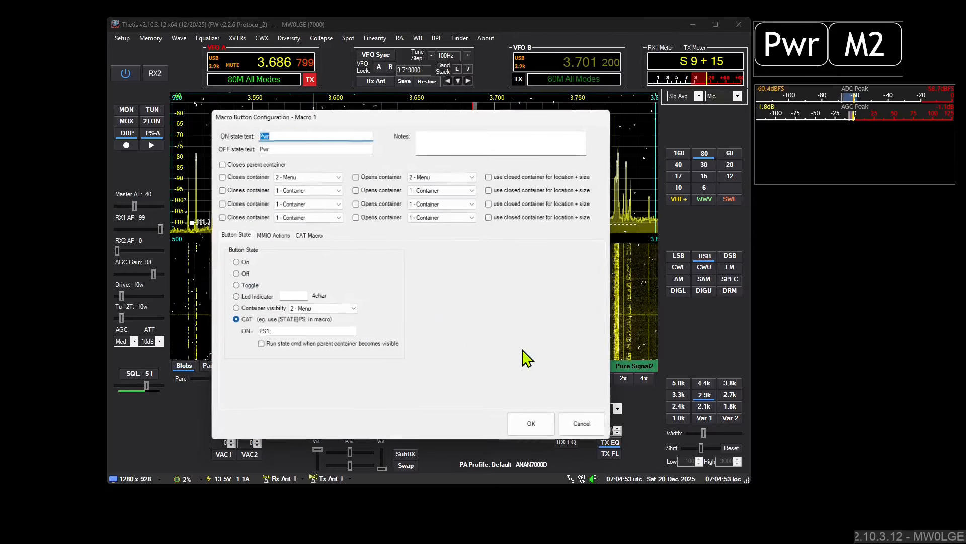
pyautogui.click(272, 235)
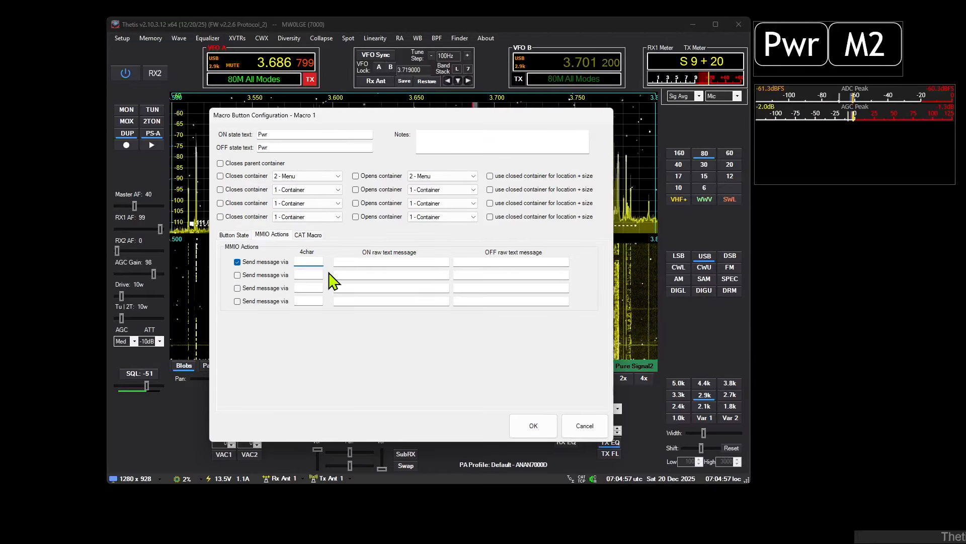
pyautogui.click(349, 262)
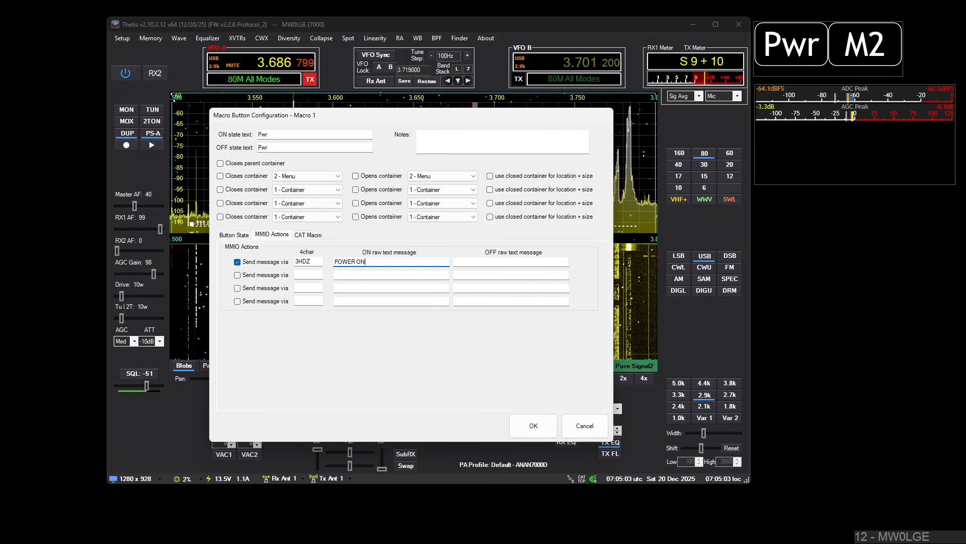
pyautogui.click(471, 270)
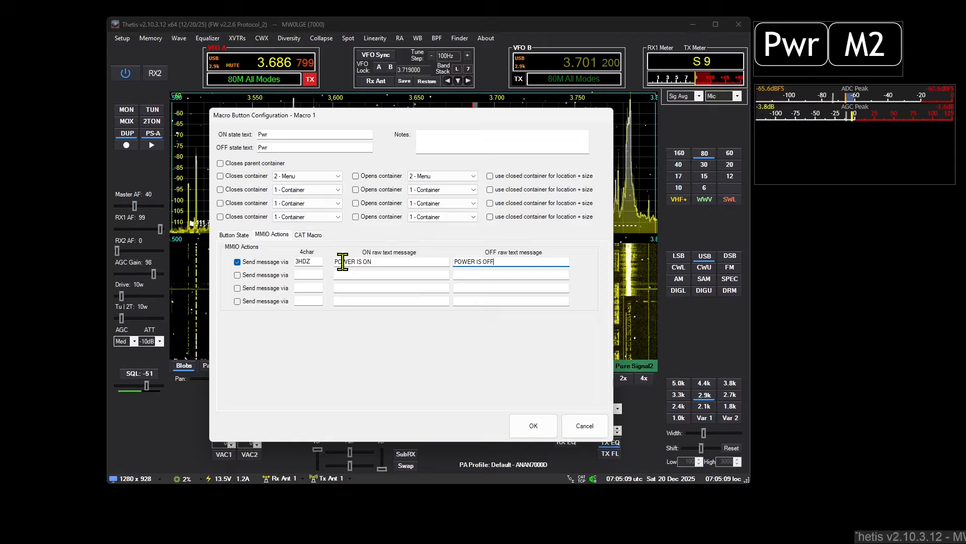
pyautogui.click(535, 428)
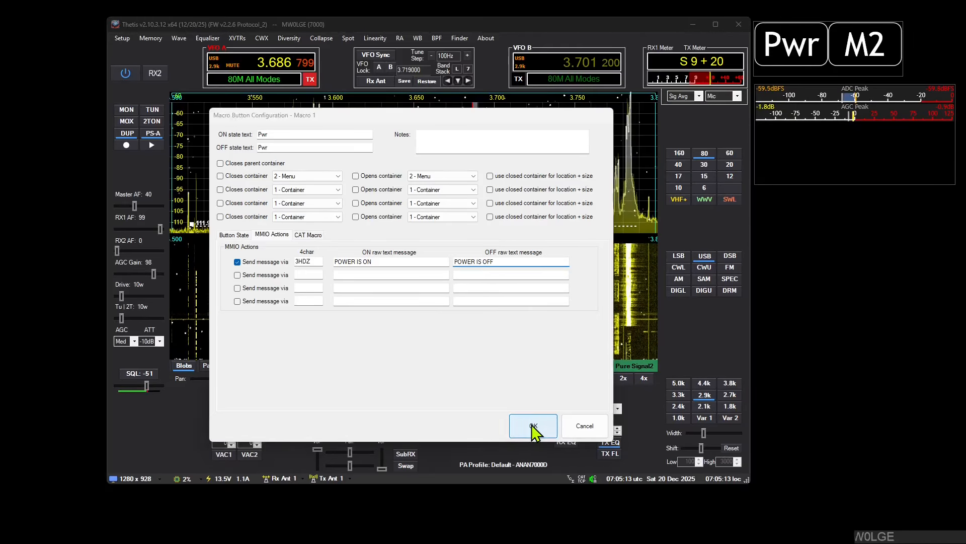
# Step: Launch PuTTY, open a Raw connection to 127.0.0.1 on port 9000, and place its terminal beside the Thetis window
pyautogui.press('super')
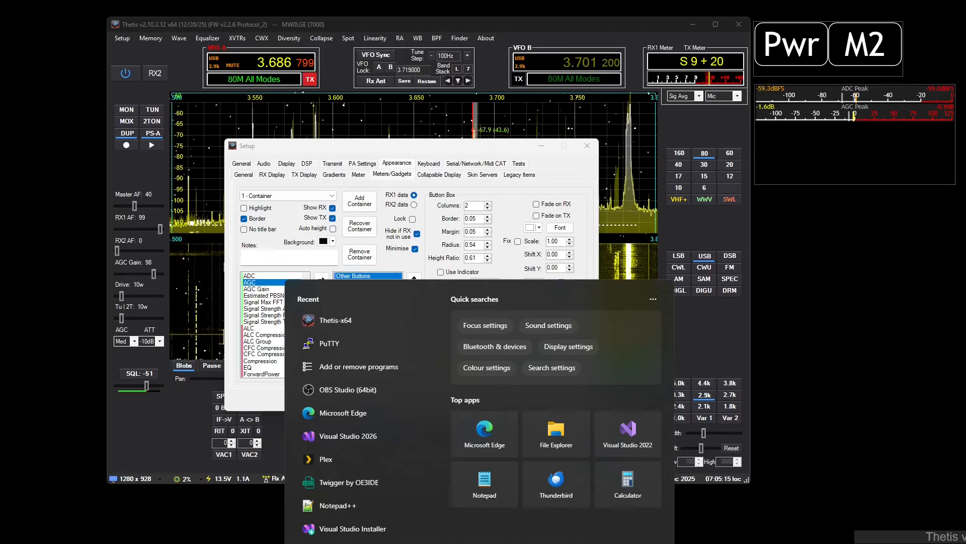
pyautogui.write('put')
pyautogui.press('Return')
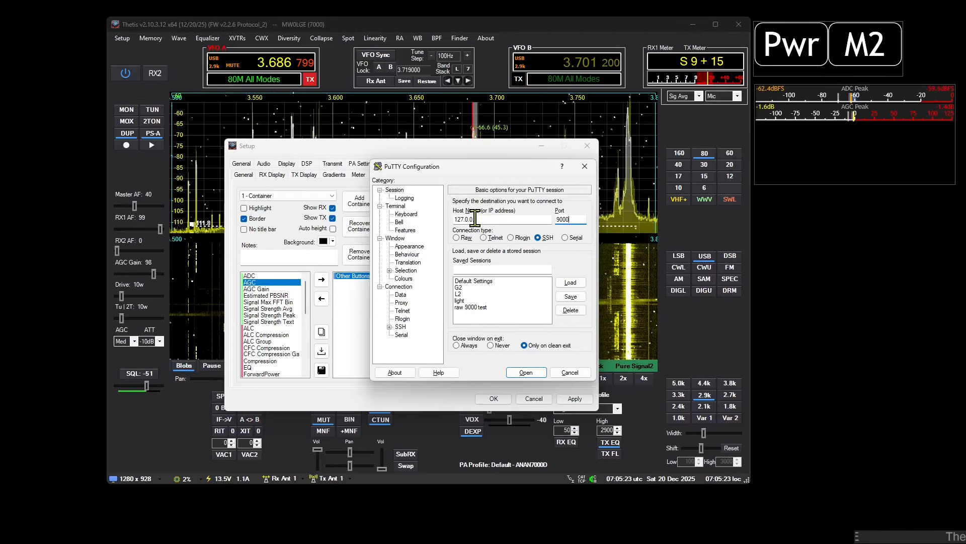
pyautogui.click(457, 238)
pyautogui.click(523, 371)
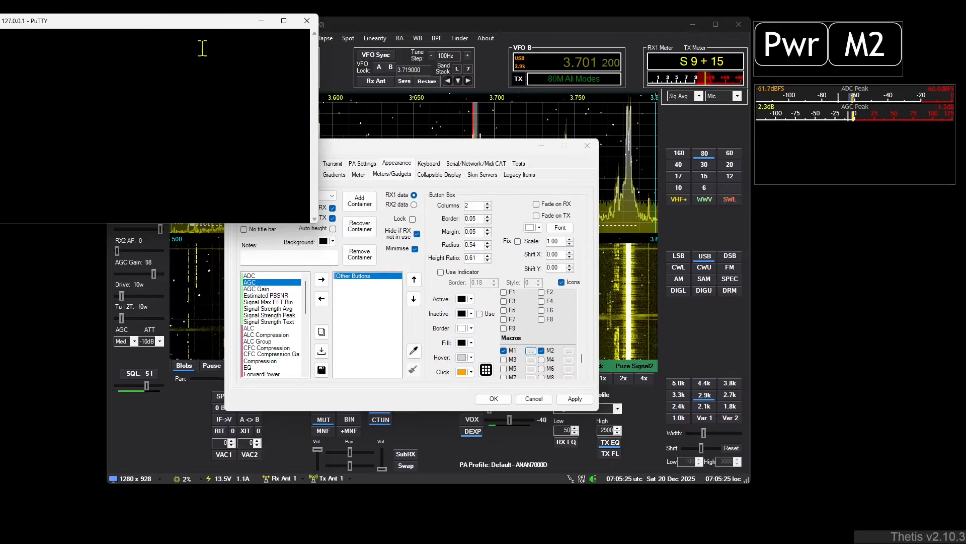
pyautogui.moveTo(163, 23); pyautogui.dragTo(929, 231)
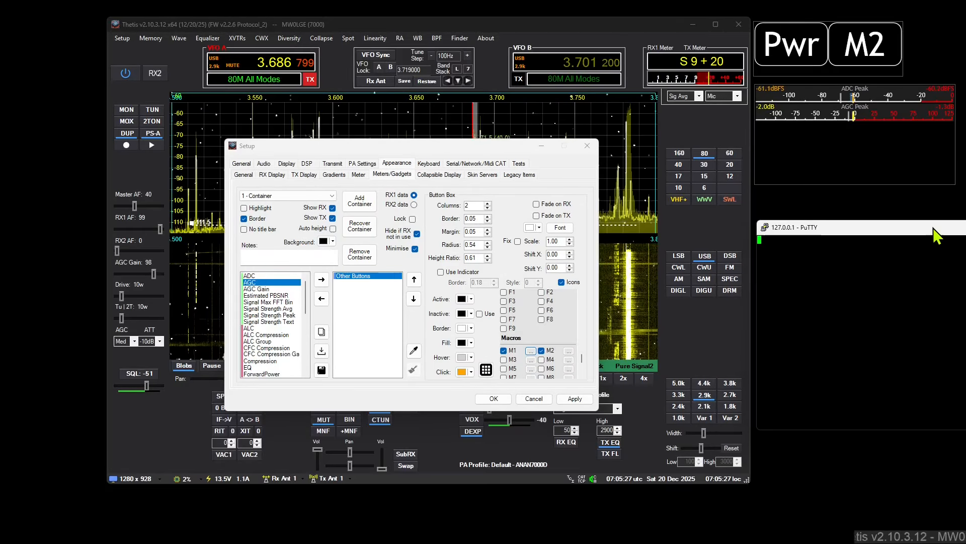
# Step: Power the radio off and on with the Pwr macro button to test the MMIO messages, and close the PuTTY session
pyautogui.click(793, 60)
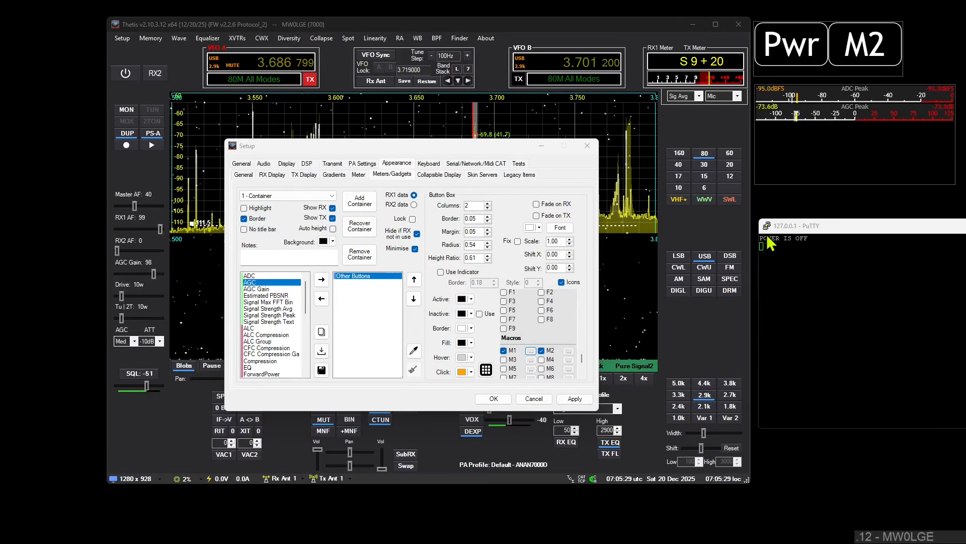
pyautogui.click(794, 61)
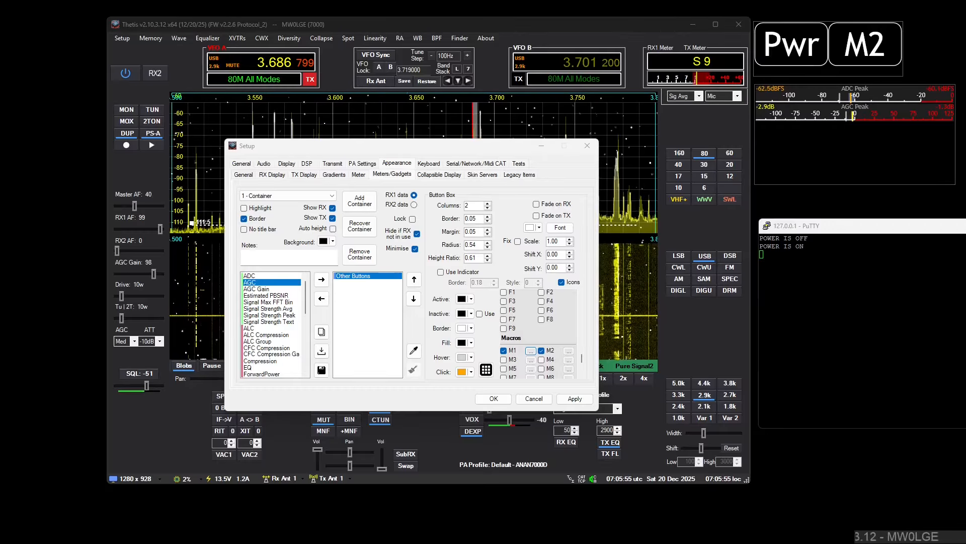
pyautogui.click(965, 226)
pyautogui.click(500, 301)
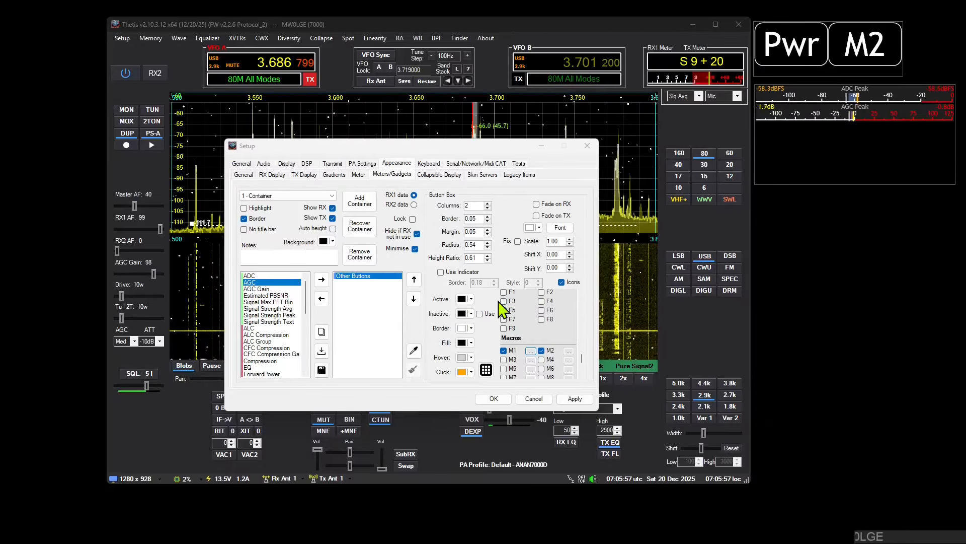
# Step: Deselect macro buttons M1 and M2 for Other Buttons, remove both meter containers, and accept the setup changes
pyautogui.click(504, 351)
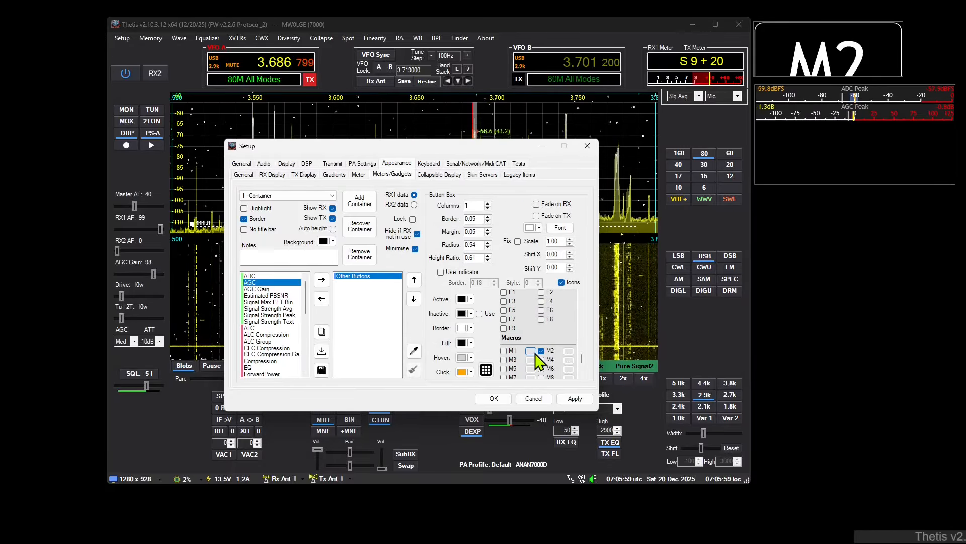
pyautogui.click(541, 351)
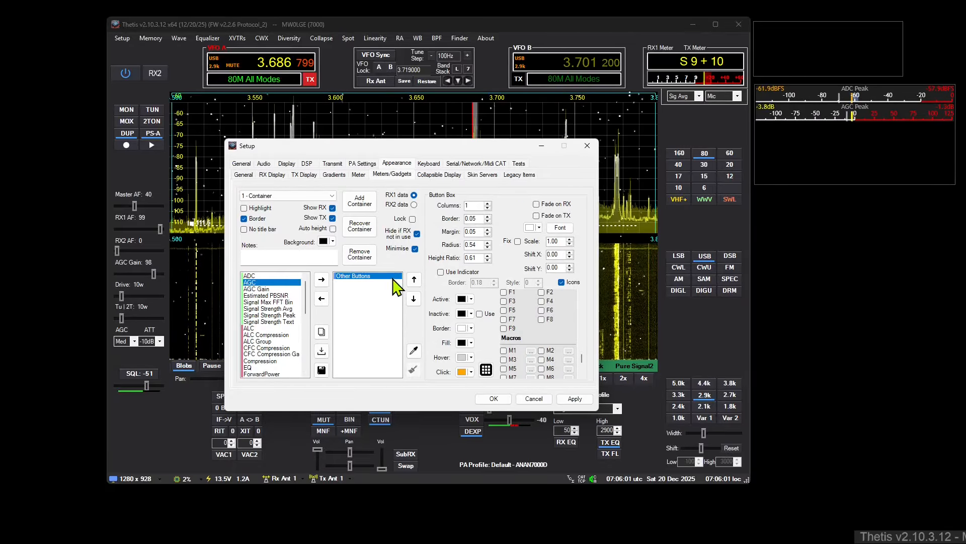
pyautogui.click(361, 254)
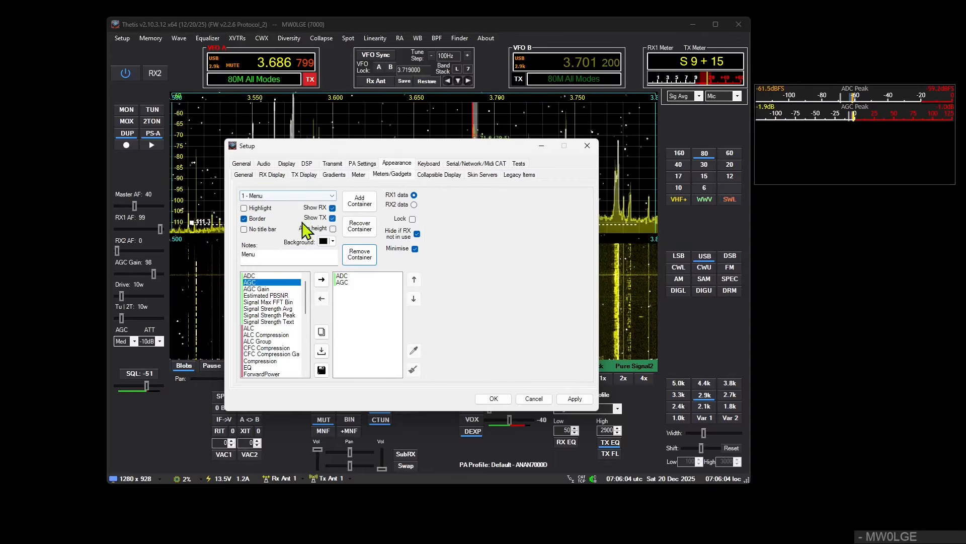
pyautogui.click(360, 254)
pyautogui.click(499, 399)
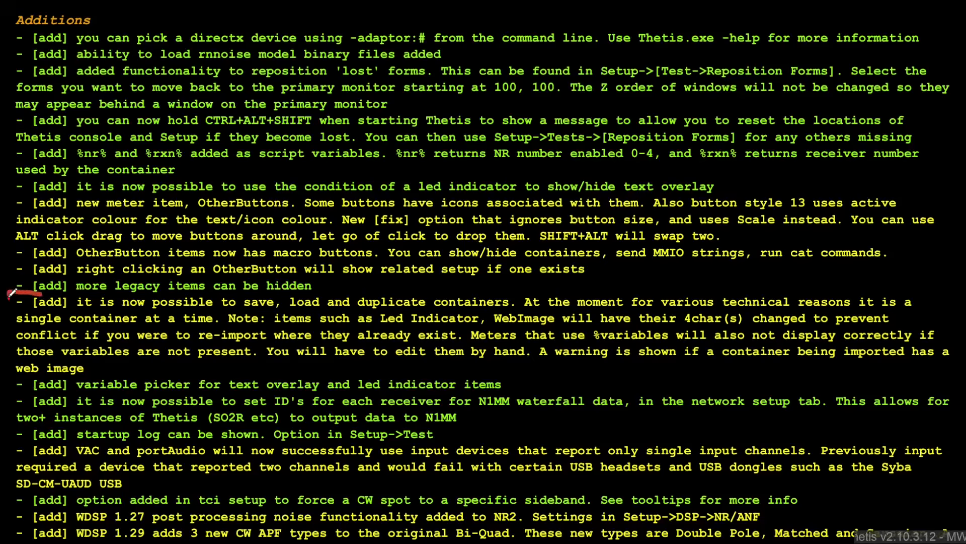
# Step: Mark the release-note entry on saving, loading and duplicating containers, and reopen the Meters/Gadgets setup
pyautogui.moveTo(11, 293); pyautogui.dragTo(9, 364)
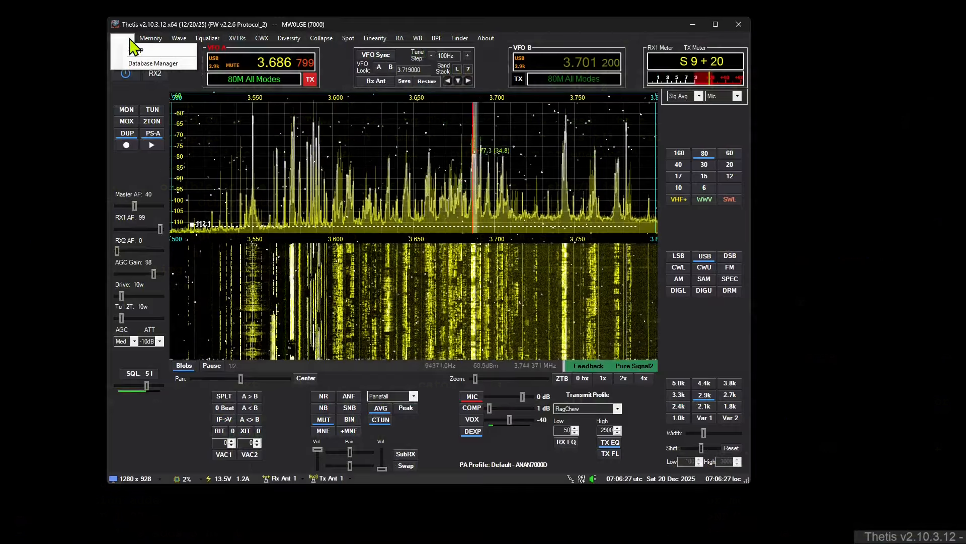
pyautogui.click(122, 38)
pyautogui.click(132, 61)
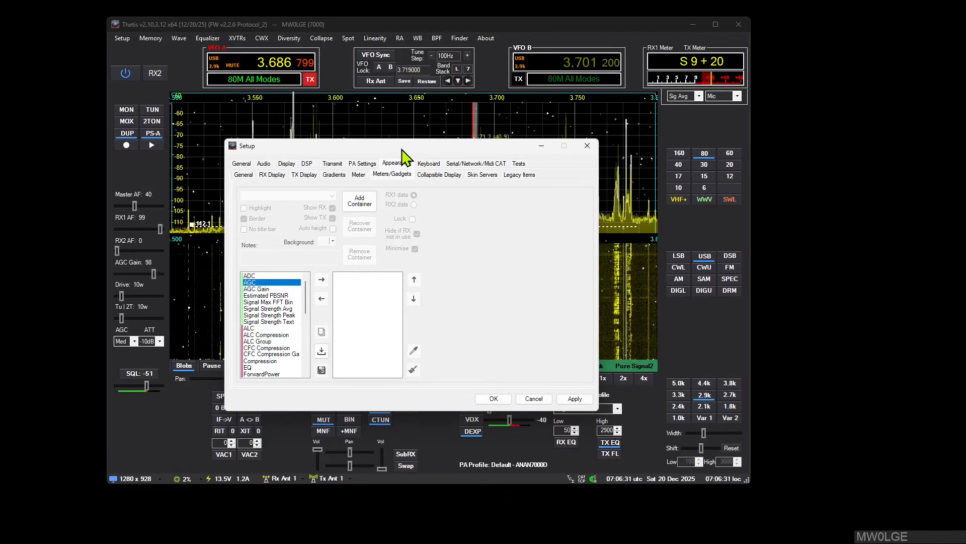
pyautogui.moveTo(401, 146); pyautogui.dragTo(453, 132)
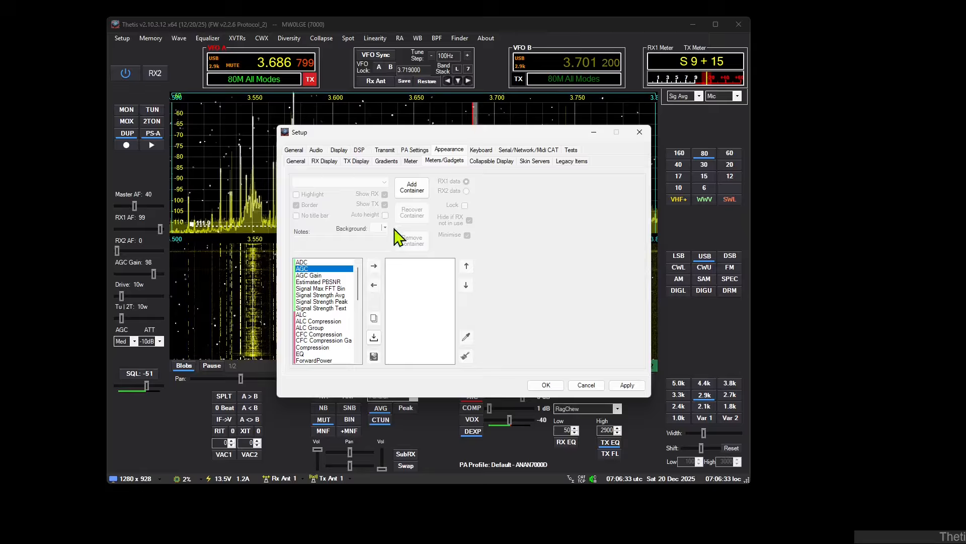
# Step: Load the container file mw0lge_binary_clock.dat from D:\temp without a database backup, and remove the loaded Binary Clock container
pyautogui.click(373, 338)
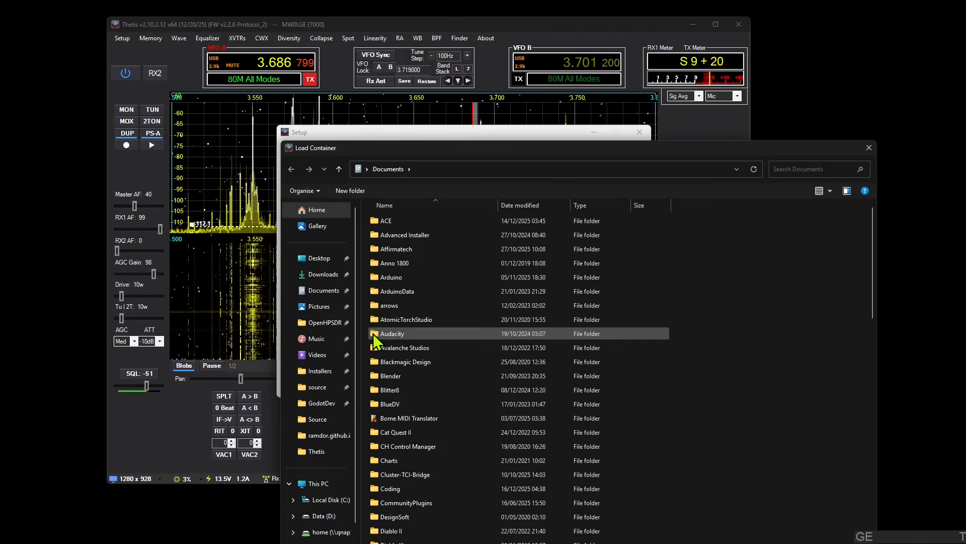
pyautogui.click(322, 515)
pyautogui.doubleClick(397, 363)
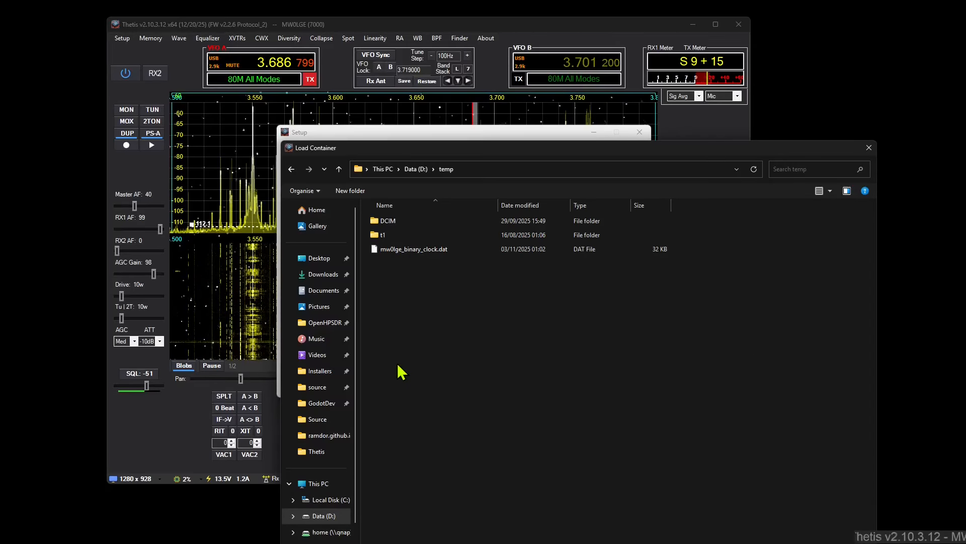
pyautogui.click(424, 245)
pyautogui.doubleClick(423, 248)
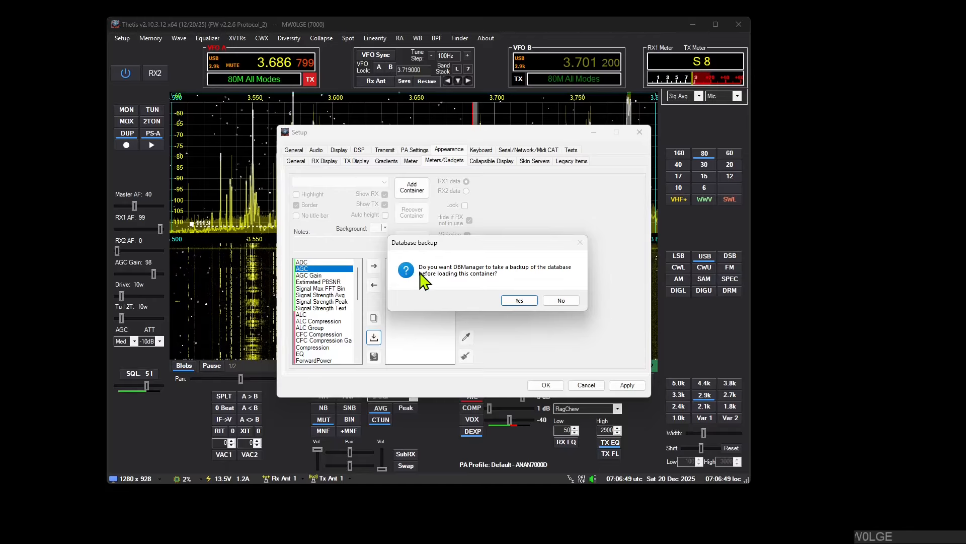
pyautogui.click(558, 300)
pyautogui.moveTo(491, 132); pyautogui.dragTo(459, 96)
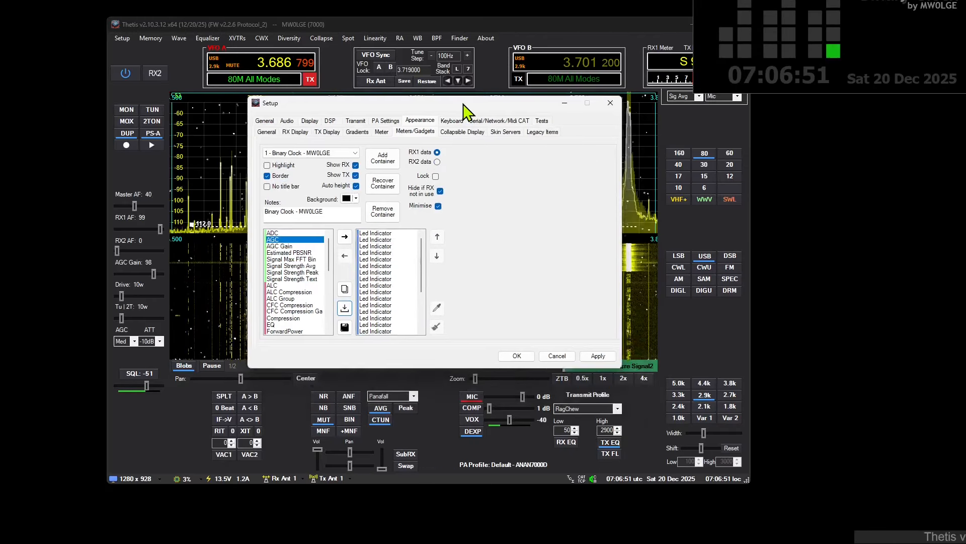
pyautogui.moveTo(767, 0); pyautogui.dragTo(720, 72)
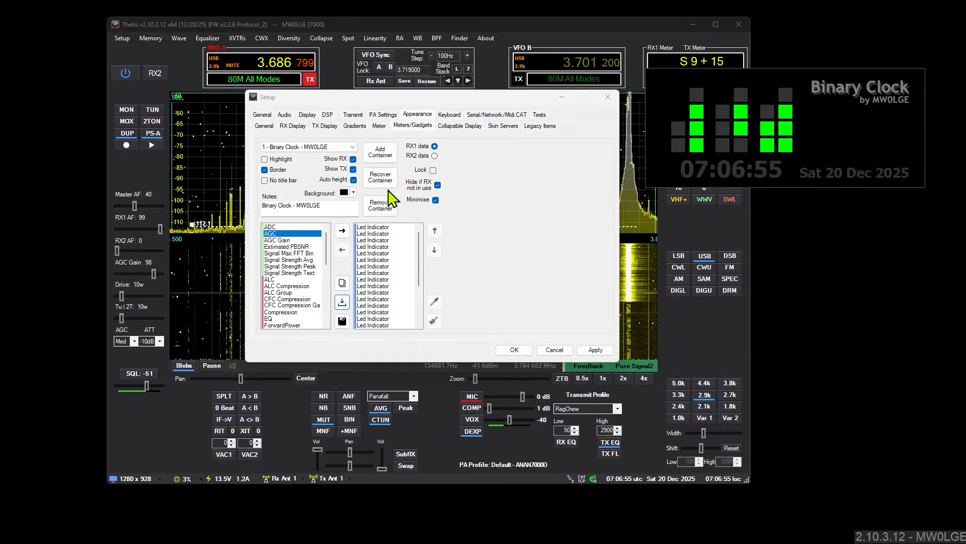
pyautogui.click(381, 206)
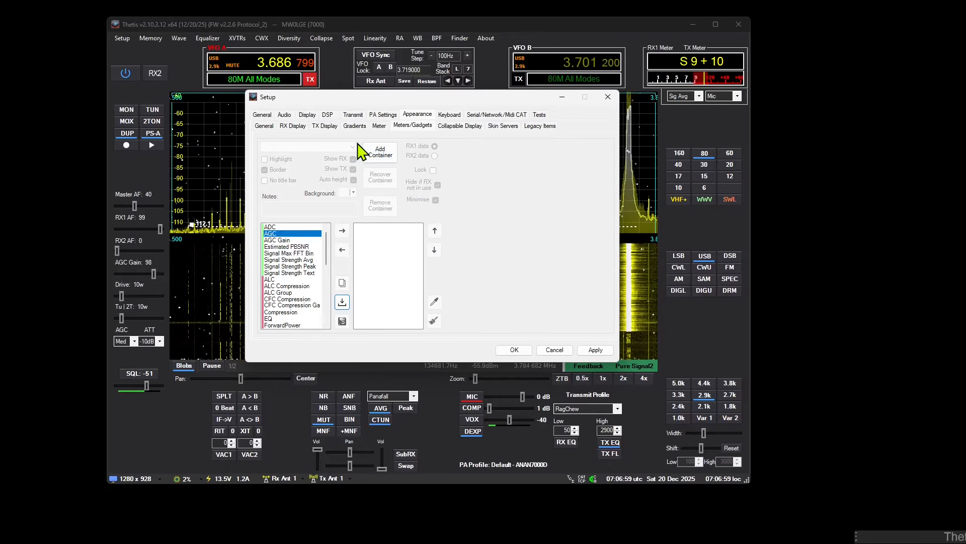
# Step: Load mw0lge_binary_clock.dat from D:\temp again without a database backup, and place the Binary Clock container beside the Setup window
pyautogui.click(342, 303)
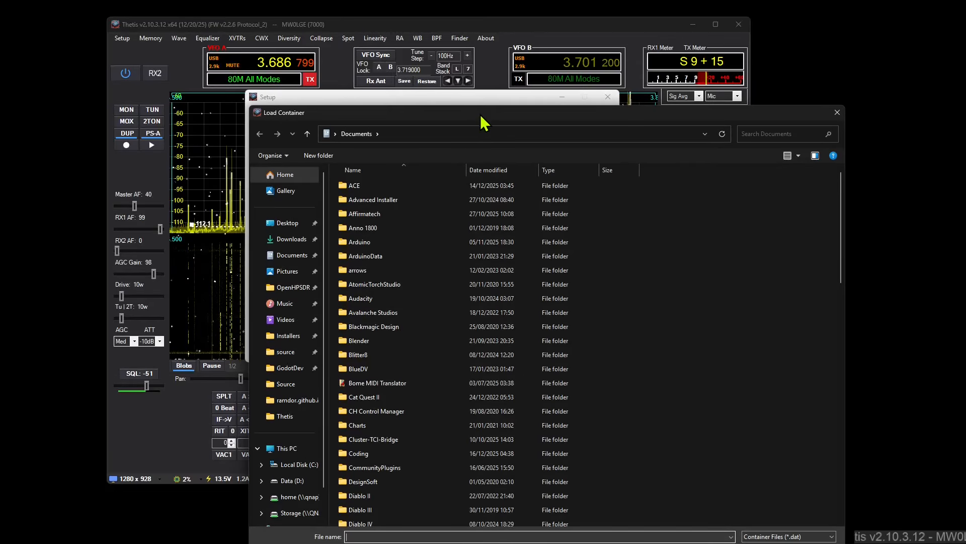
pyautogui.moveTo(481, 114); pyautogui.dragTo(410, 49)
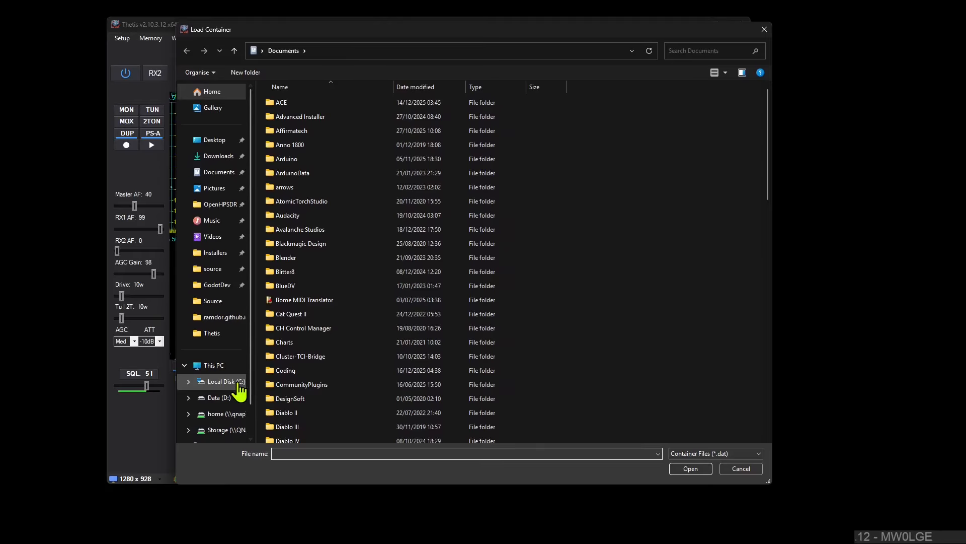
pyautogui.click(236, 397)
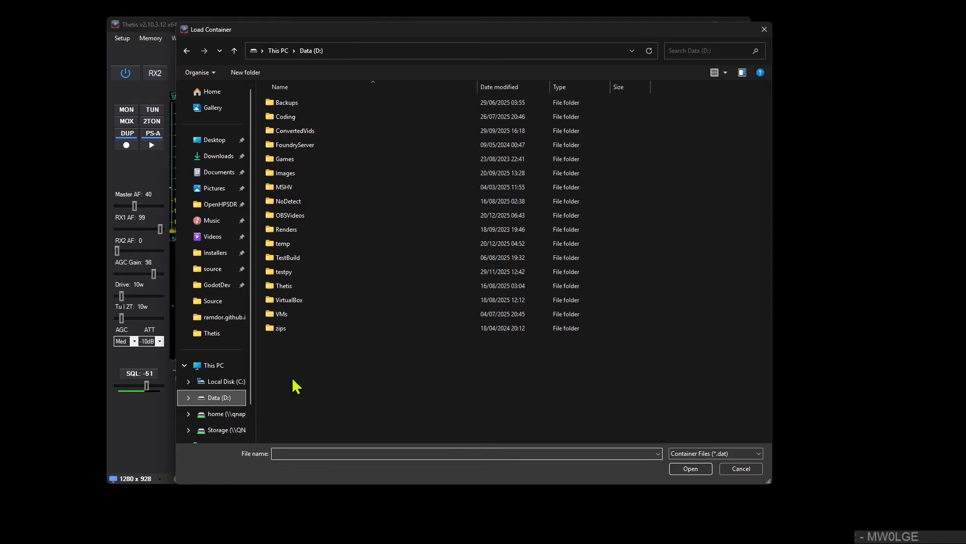
pyautogui.doubleClick(298, 243)
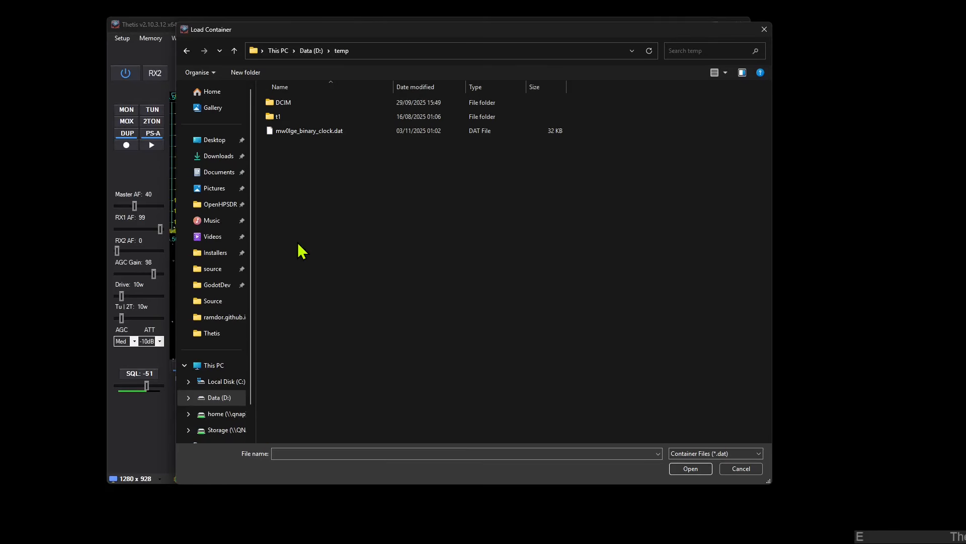
pyautogui.click(316, 129)
pyautogui.doubleClick(316, 128)
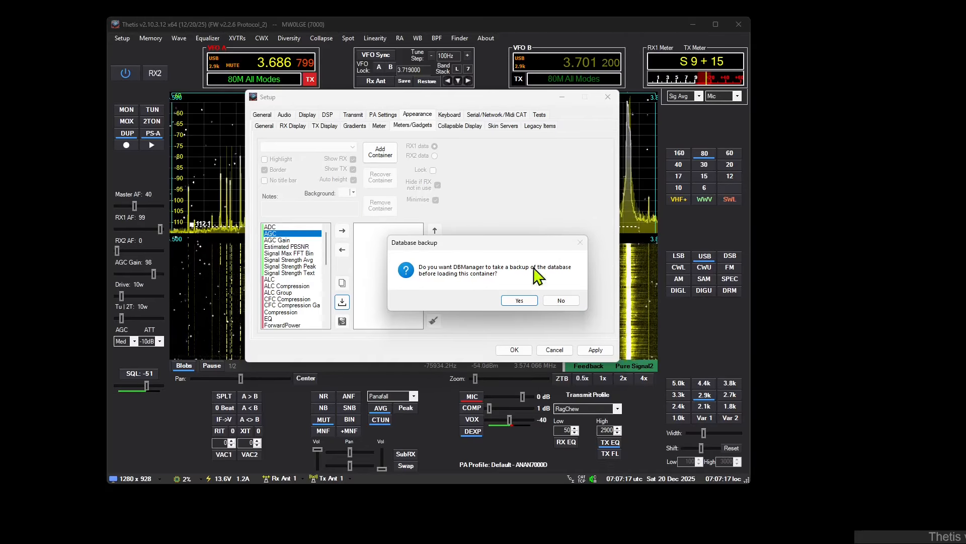
pyautogui.click(558, 300)
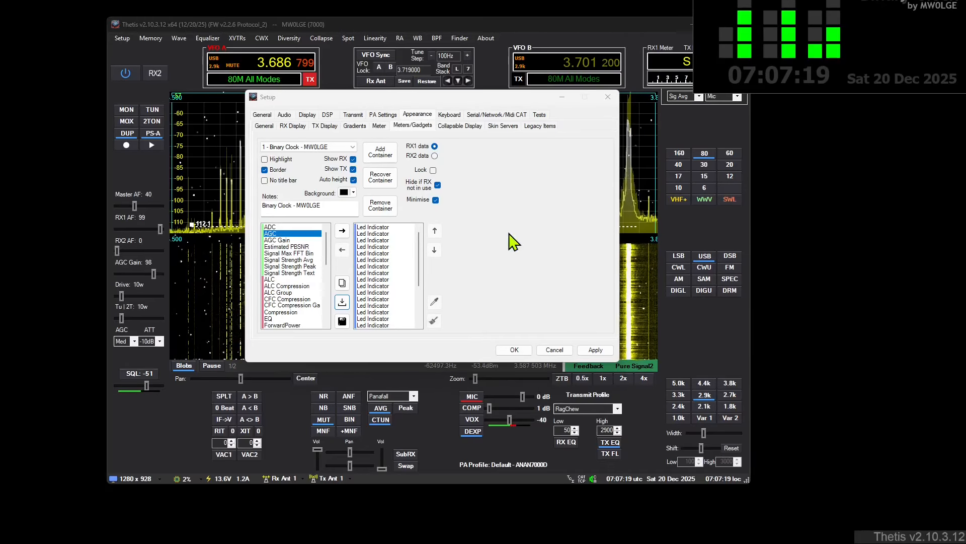
pyautogui.moveTo(782, 0); pyautogui.dragTo(738, 71)
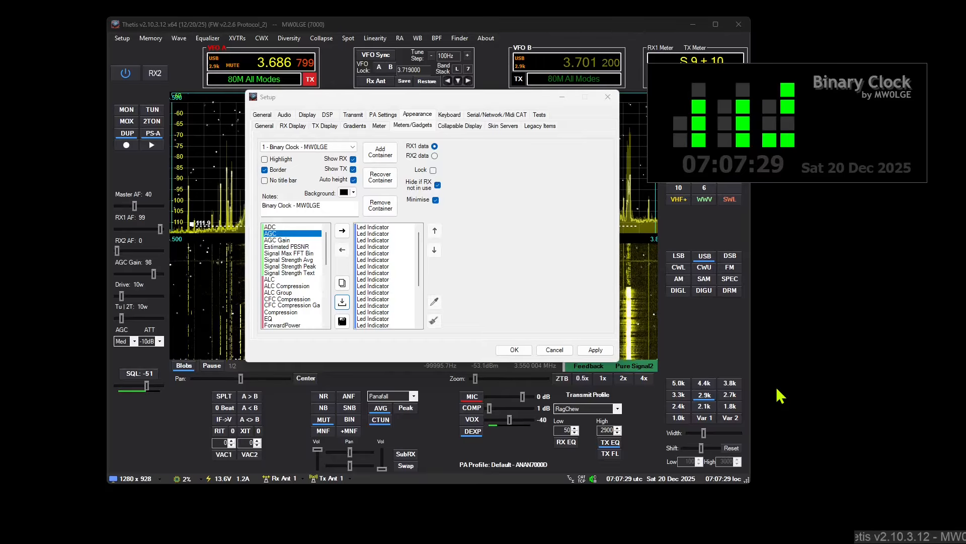
# Step: Examine the settings of the Led Indicator and Text Overlay items that make up the Binary Clock container
pyautogui.click(394, 234)
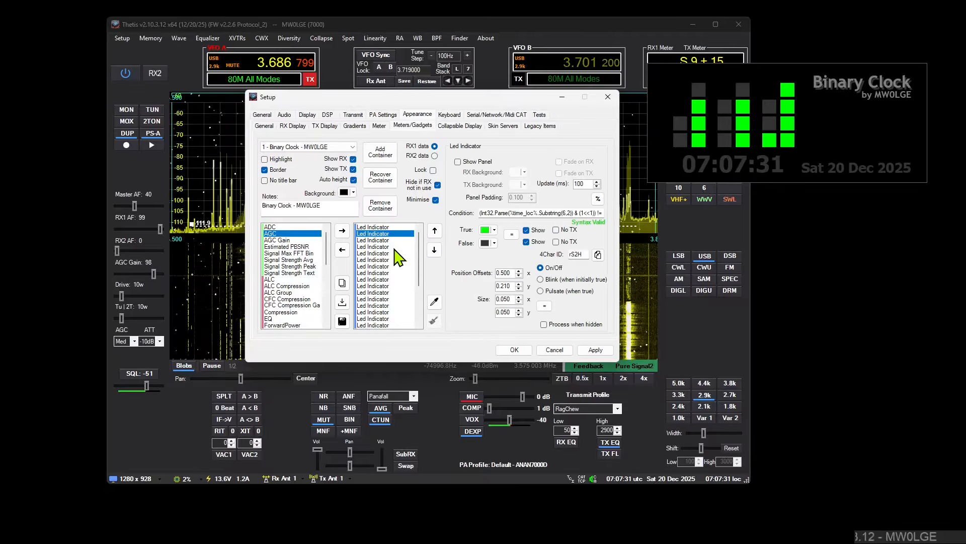
pyautogui.click(392, 259)
pyautogui.click(387, 279)
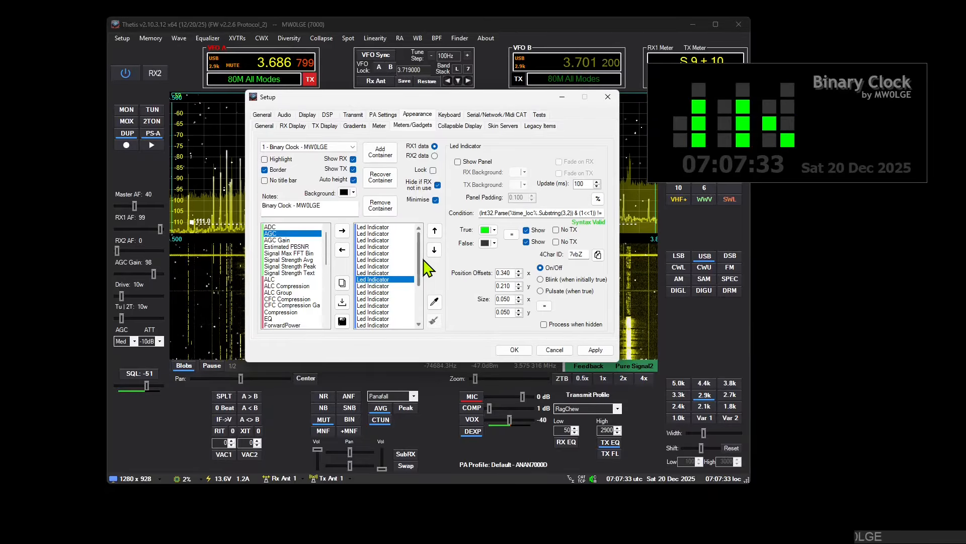
pyautogui.moveTo(420, 261); pyautogui.dragTo(424, 295)
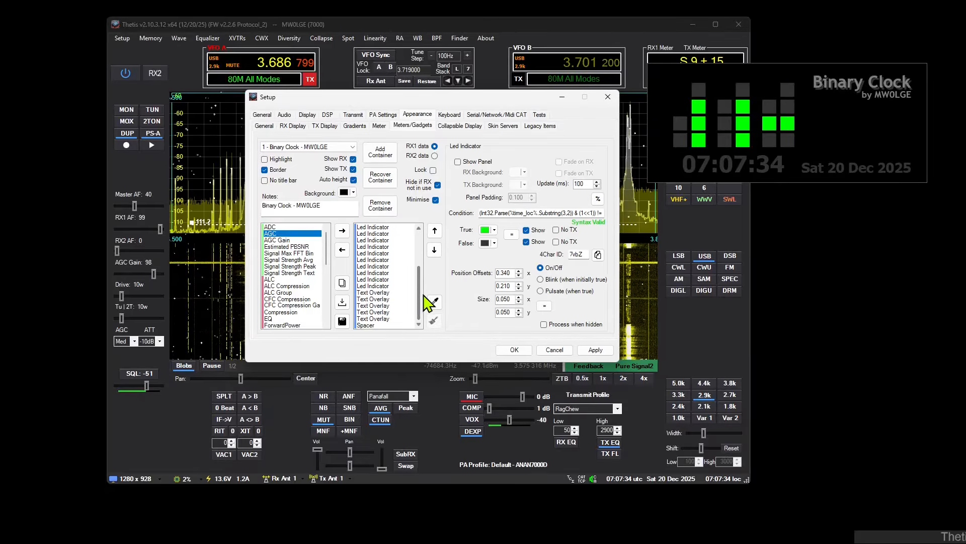
pyautogui.click(381, 297)
pyautogui.click(381, 305)
pyautogui.click(381, 319)
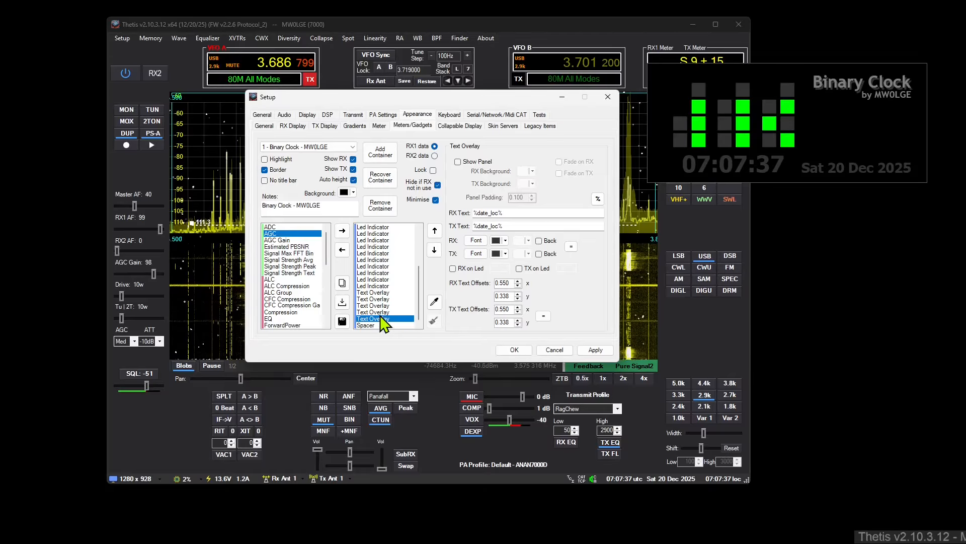
pyautogui.moveTo(417, 288); pyautogui.dragTo(409, 230)
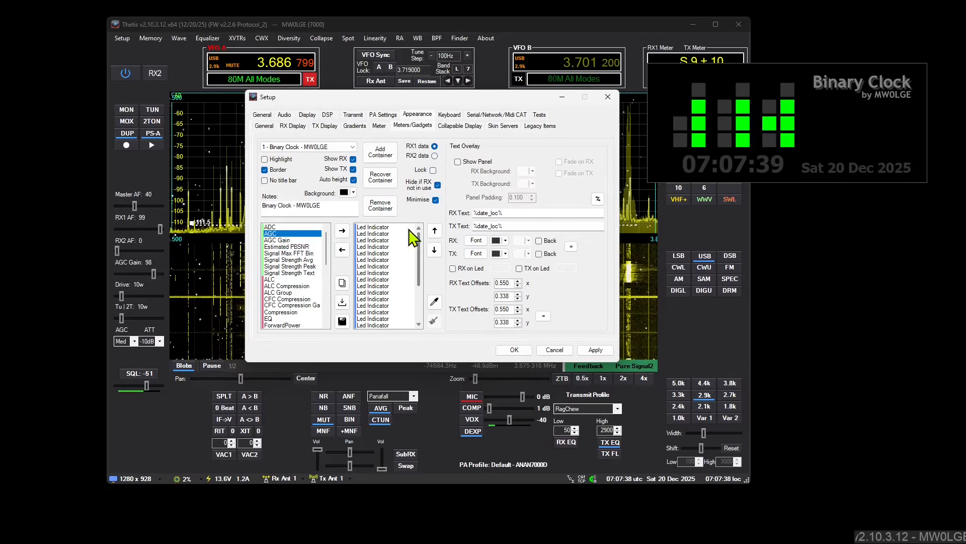
# Step: Duplicate the Binary Clock container twice and arrange the copies in a column below the original
pyautogui.click(344, 283)
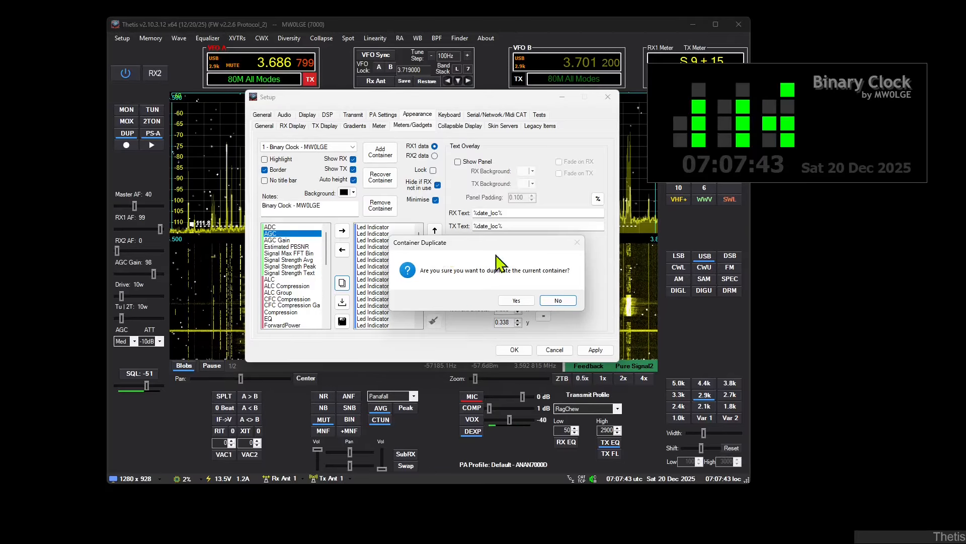
pyautogui.click(506, 301)
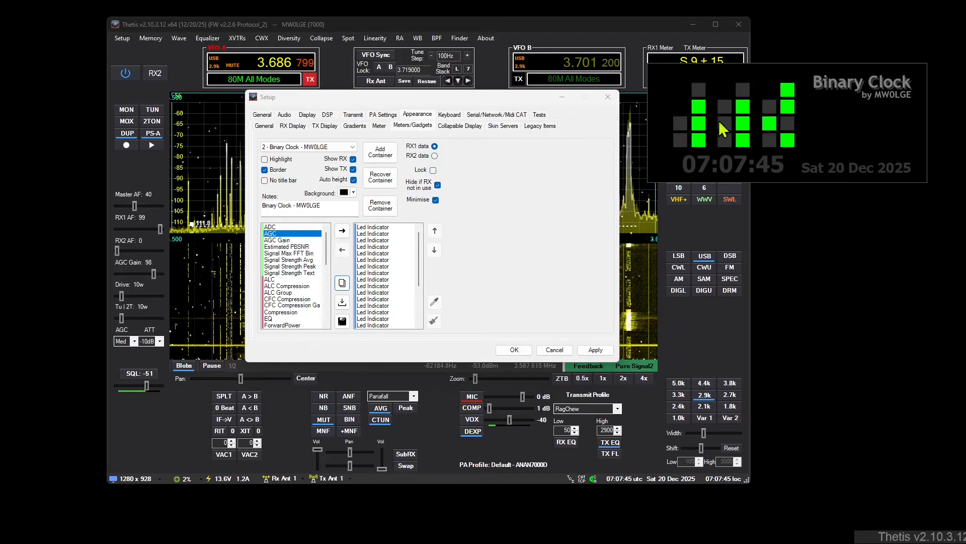
pyautogui.moveTo(769, 71); pyautogui.dragTo(774, 191)
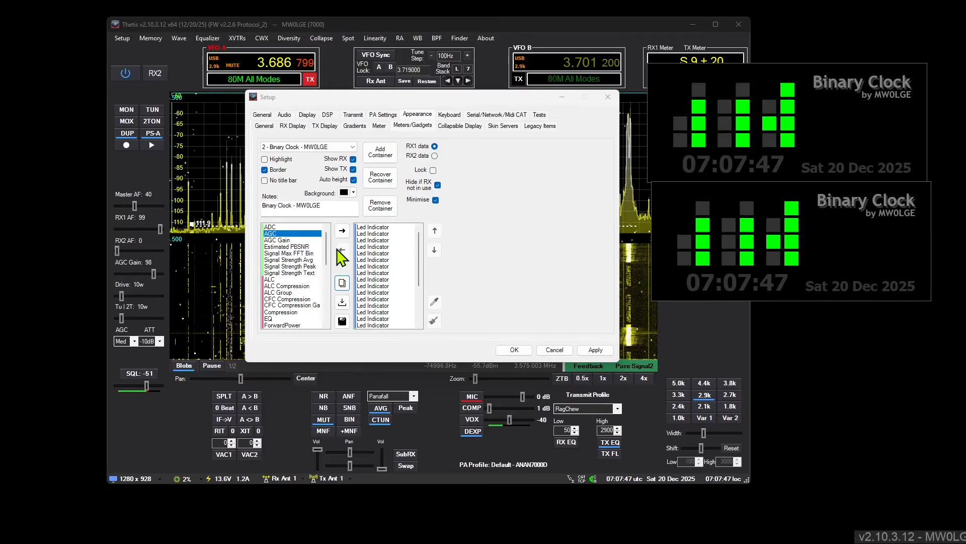
pyautogui.click(342, 283)
pyautogui.click(518, 301)
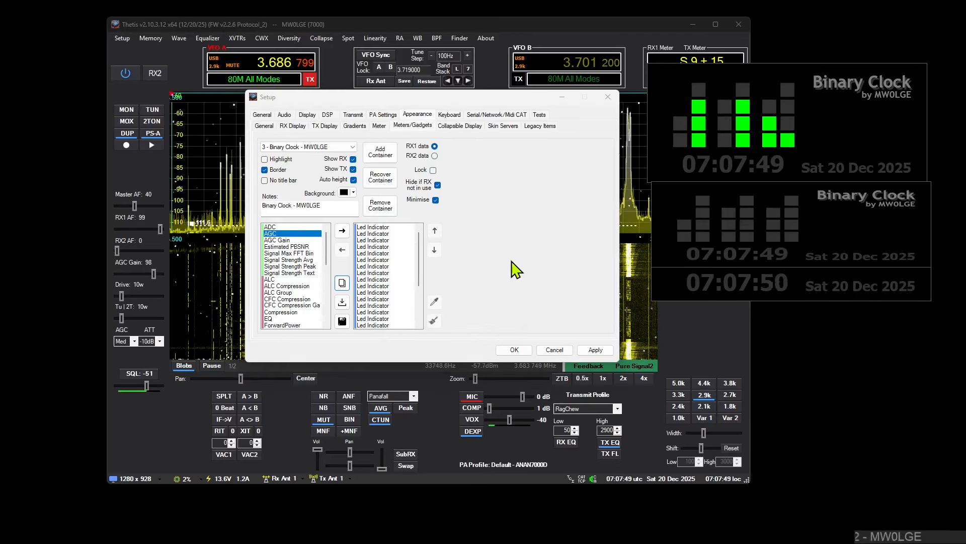
pyautogui.moveTo(740, 188)
pyautogui.moveTo(740, 189); pyautogui.dragTo(733, 316)
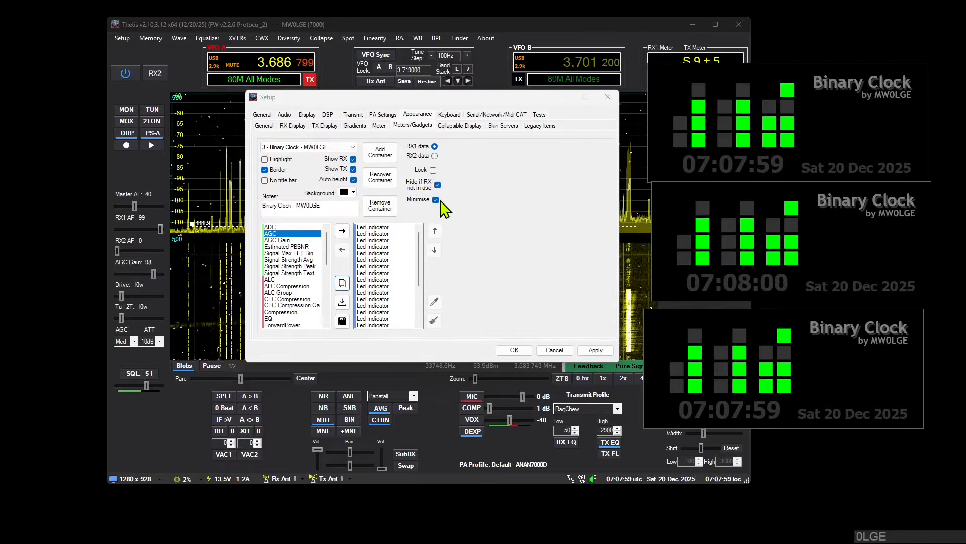
pyautogui.moveTo(717, 189); pyautogui.dragTo(710, 195)
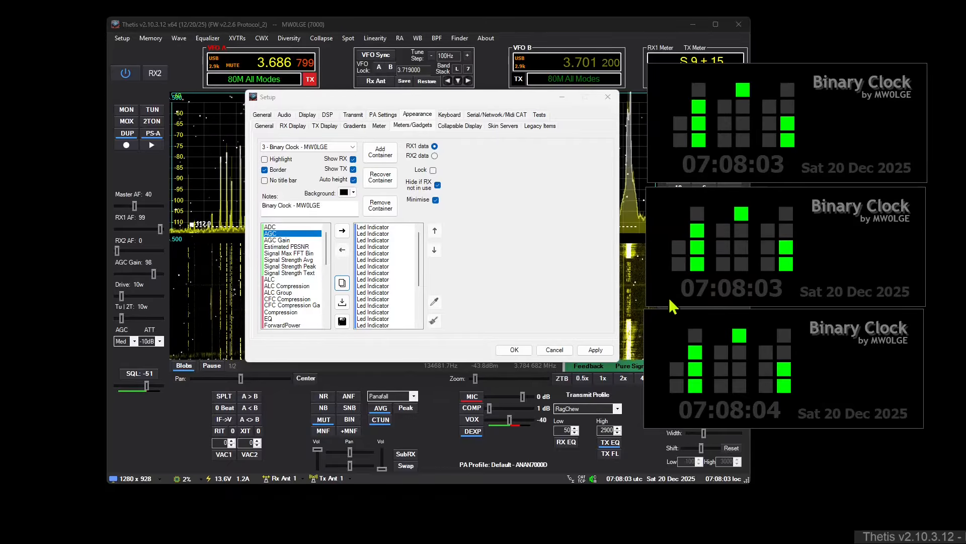
# Step: Remove all three Binary Clock containers and accept the setup changes
pyautogui.click(388, 208)
pyautogui.click(388, 208)
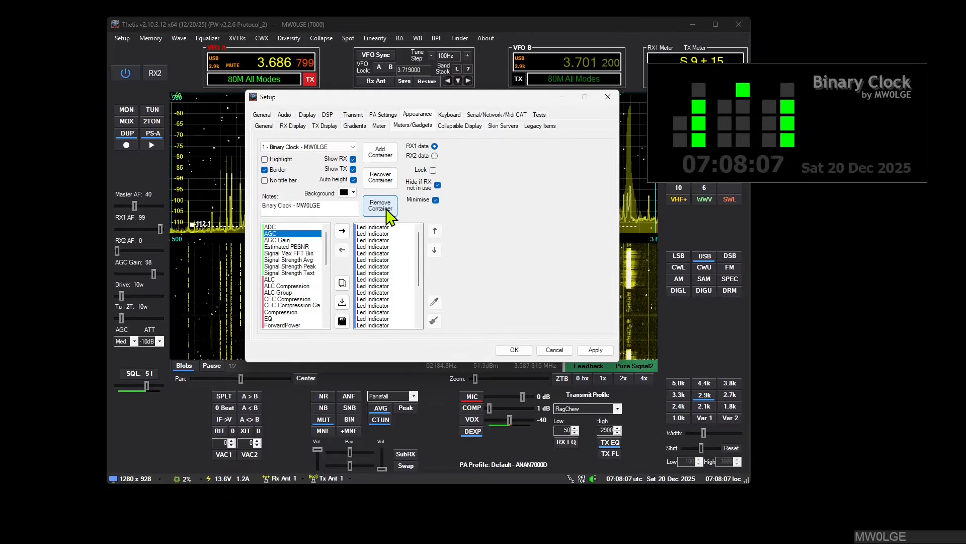
pyautogui.click(388, 207)
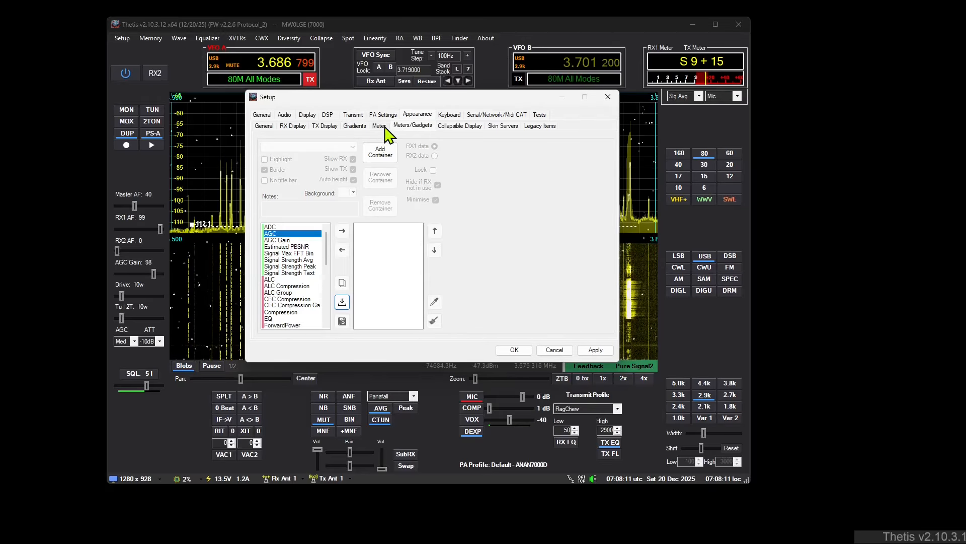
pyautogui.click(513, 349)
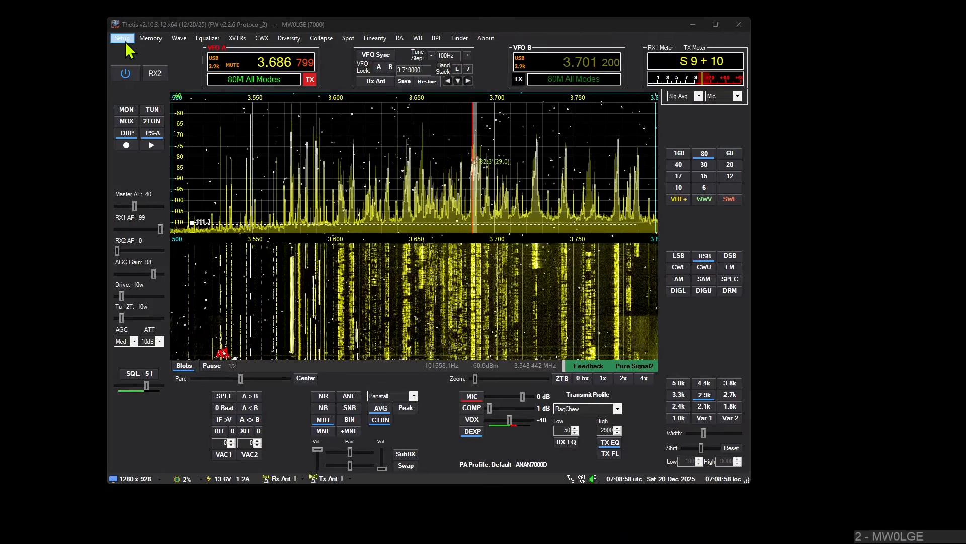
# Step: Add a new meter container in Setup and put a Text Overlay item in it
pyautogui.click(123, 39)
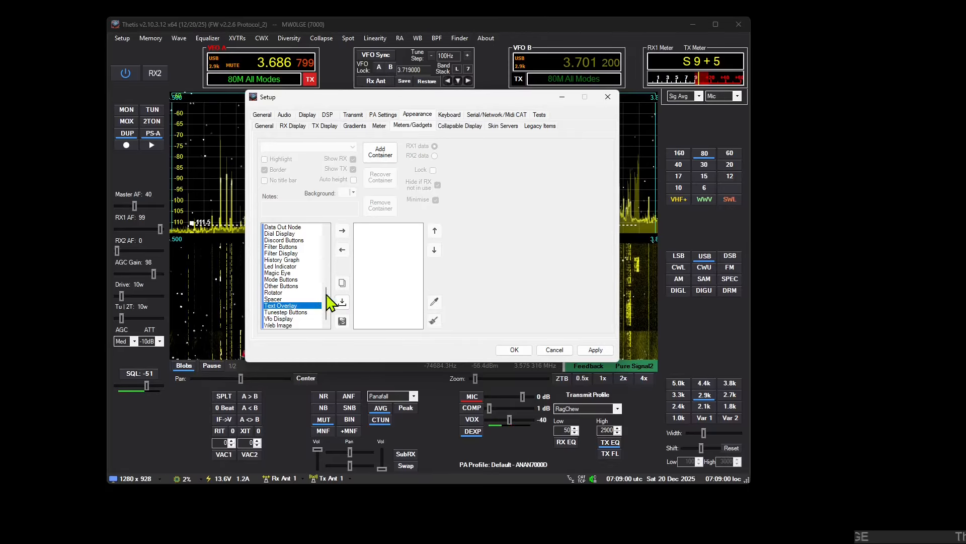
pyautogui.click(380, 152)
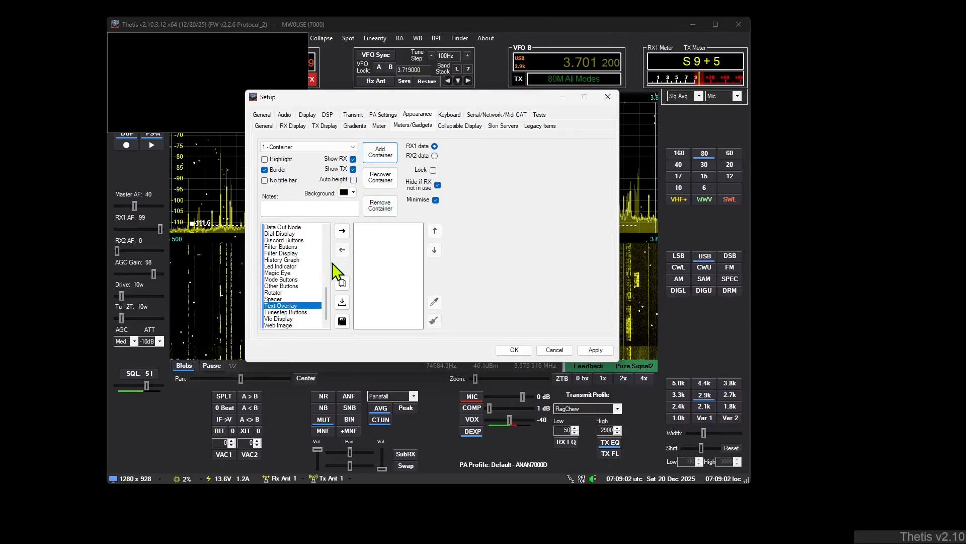
pyautogui.doubleClick(308, 308)
pyautogui.click(372, 229)
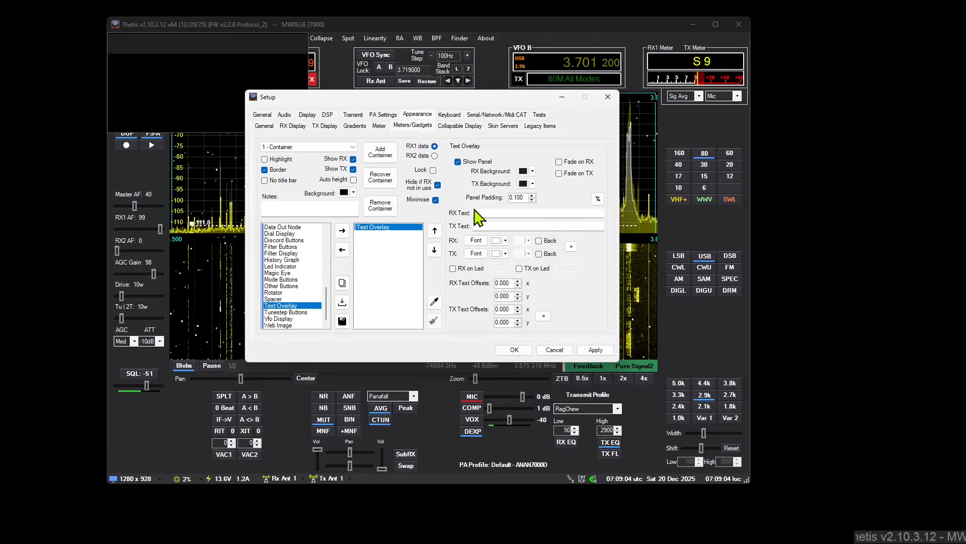
# Step: Copy the AGC_PK variable with the variable picker and paste it as the Text Overlay's RX text
pyautogui.click(598, 199)
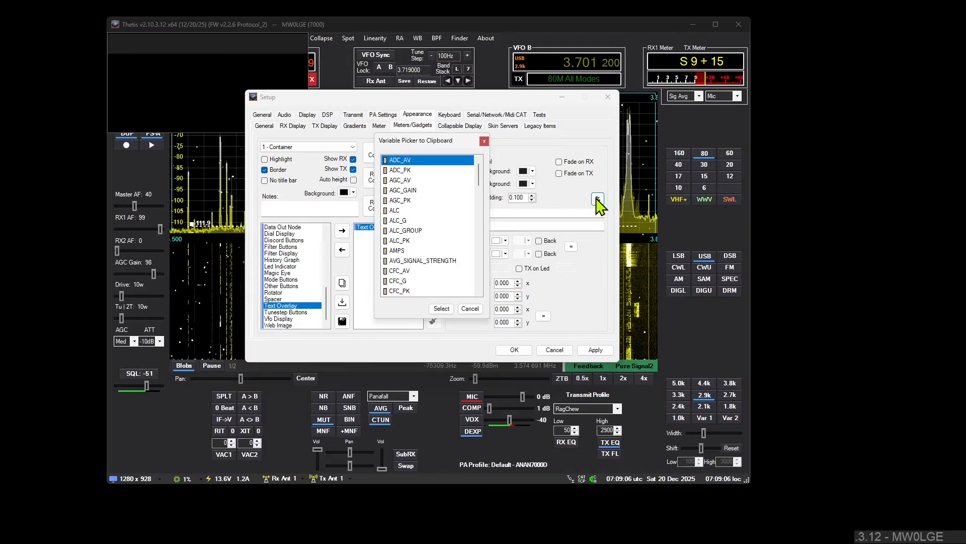
pyautogui.moveTo(478, 174)
pyautogui.mouseDown()
pyautogui.moveTo(485, 301)
pyautogui.moveTo(476, 160)
pyautogui.mouseUp()
pyautogui.click(401, 201)
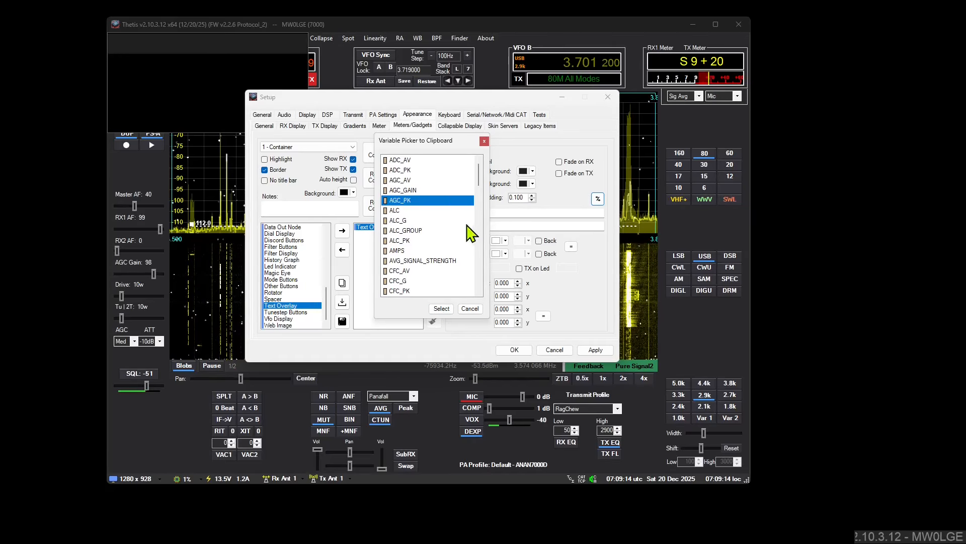
pyautogui.doubleClick(415, 200)
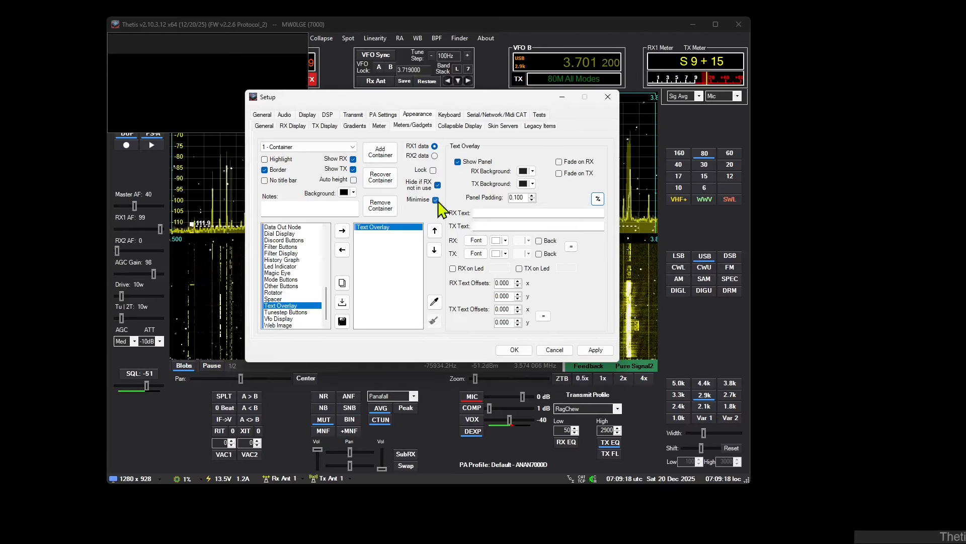
pyautogui.click(486, 216)
pyautogui.write('%AGC_PK%')
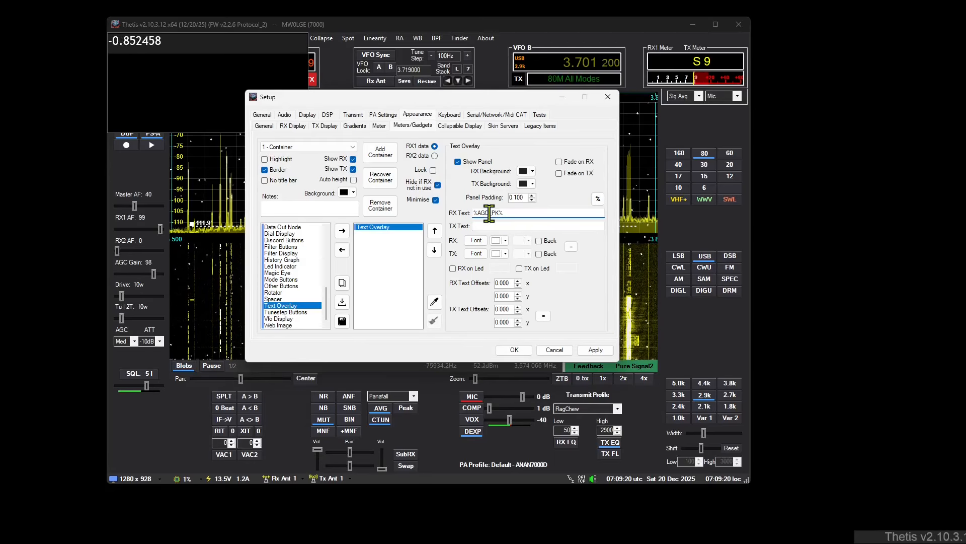
# Step: Clear the Text Overlay's RX text and remove the container
pyautogui.moveTo(507, 211); pyautogui.dragTo(347, 210)
pyautogui.press('BackSpace')
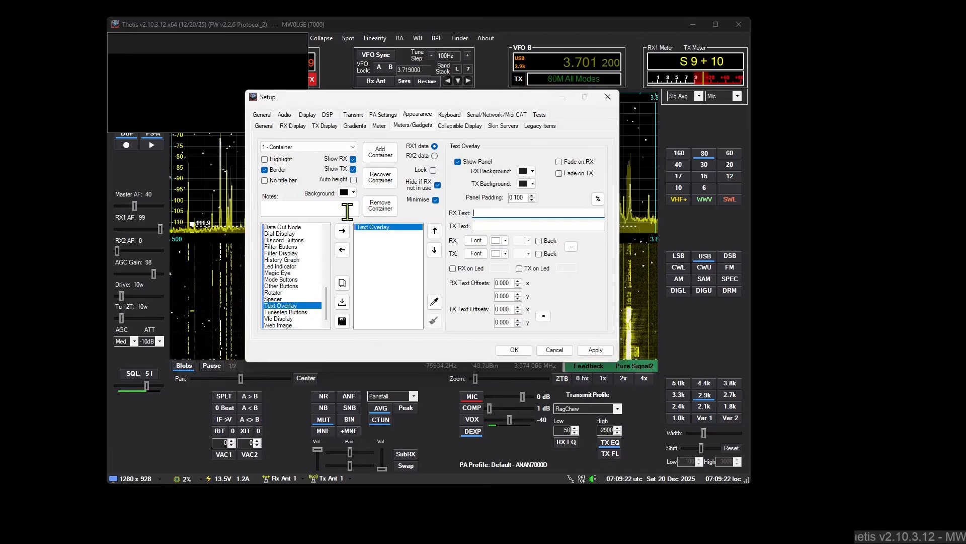
pyautogui.click(388, 209)
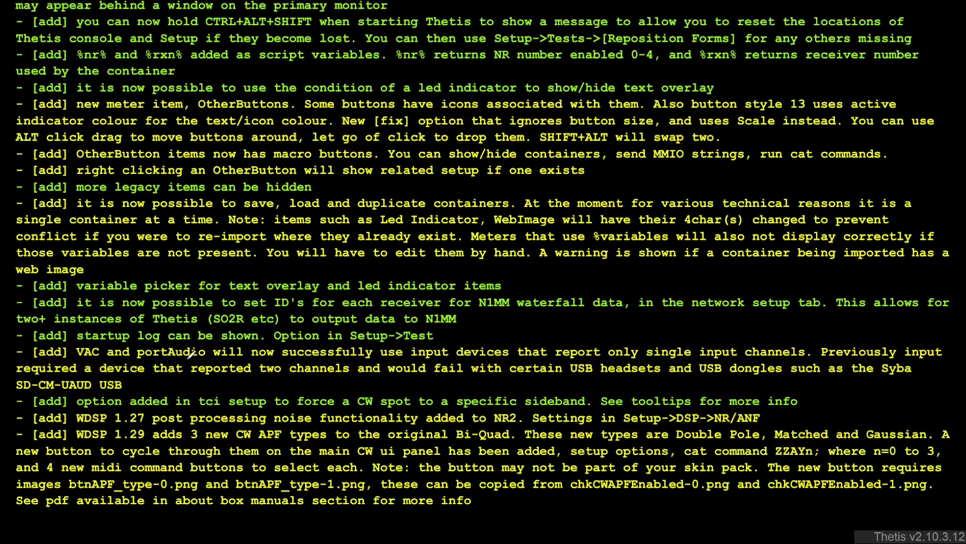
# Step: Mark the WDSP 1.27 NR2 noise post-processing entry in the Additions list with a red bracket
pyautogui.scroll(-1, 160, 356)
pyautogui.moveTo(33, 380); pyautogui.dragTo(27, 398)
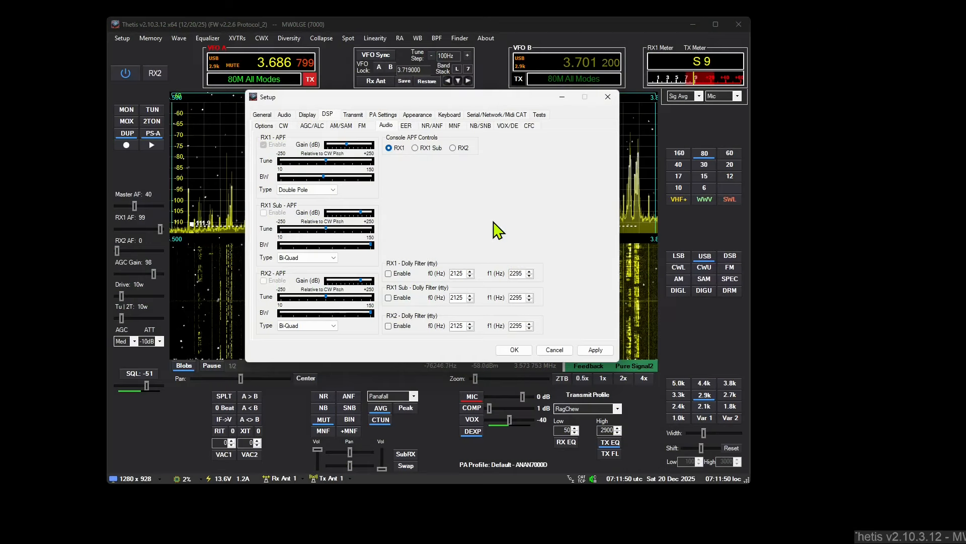
# Step: Examine the available RX1 APF types in the DSP audio settings without changing the selection, and close Setup
pyautogui.click(333, 189)
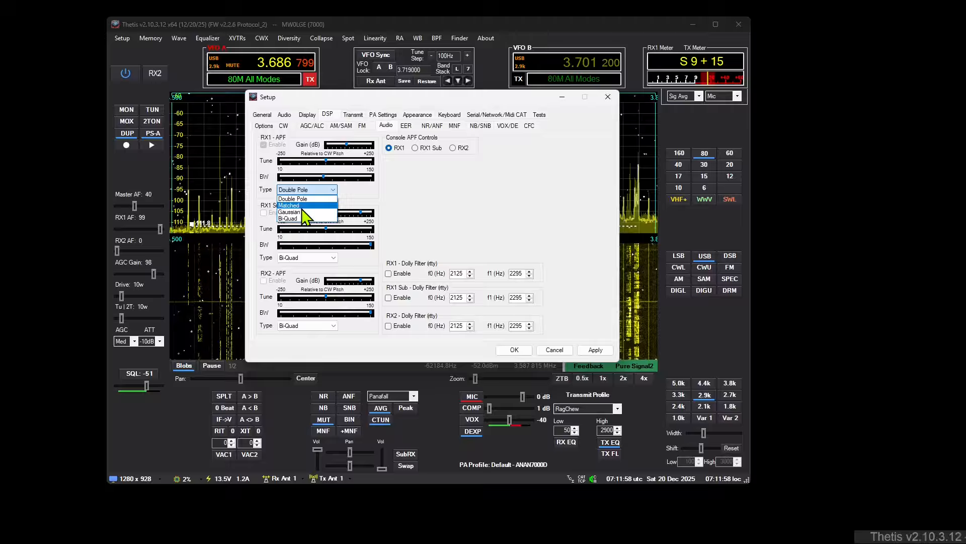
pyautogui.click(431, 194)
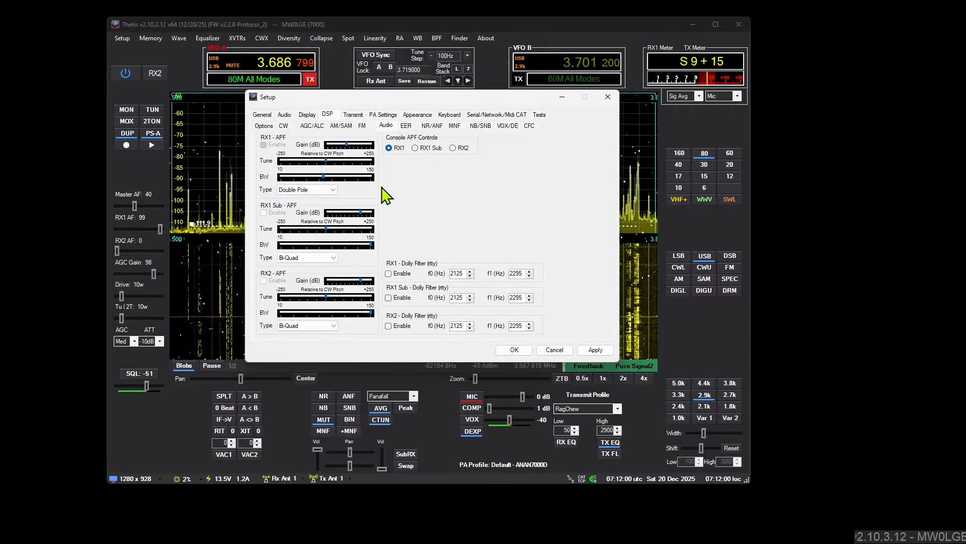
pyautogui.click(608, 97)
# Step: Open the APF Types manual from the About box, bring the PDF into view, and close the About box
pyautogui.click(486, 39)
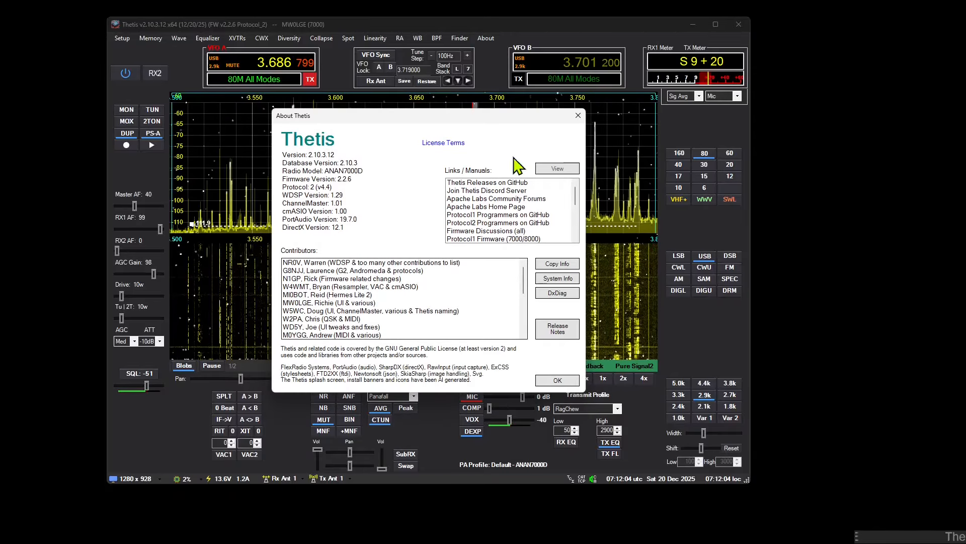
pyautogui.moveTo(573, 194); pyautogui.dragTo(573, 223)
pyautogui.click(475, 238)
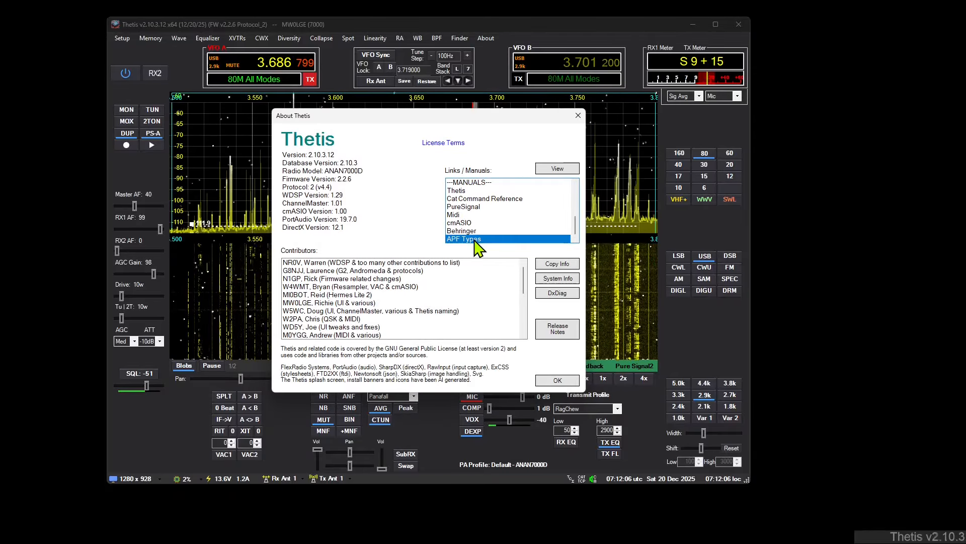
pyautogui.click(556, 170)
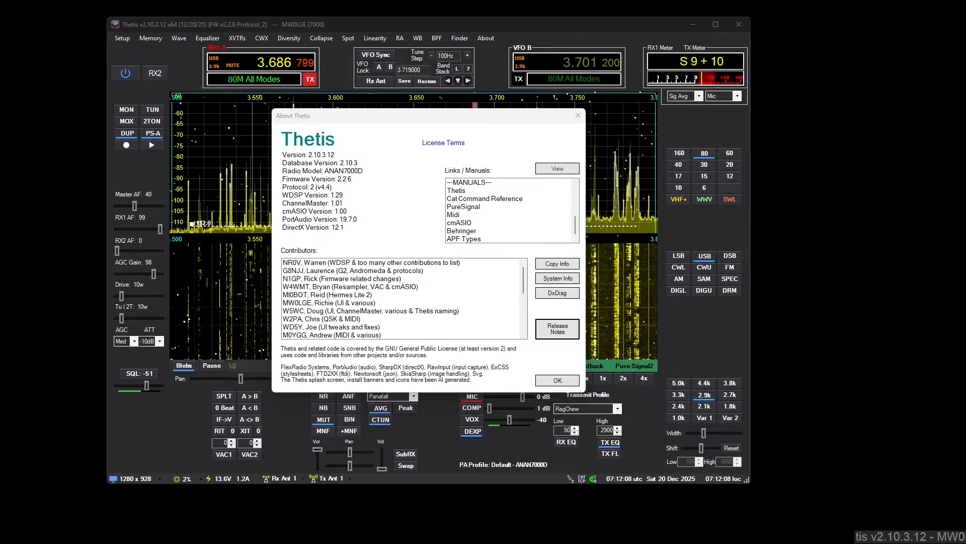
pyautogui.moveTo(732, 87); pyautogui.dragTo(168, 6)
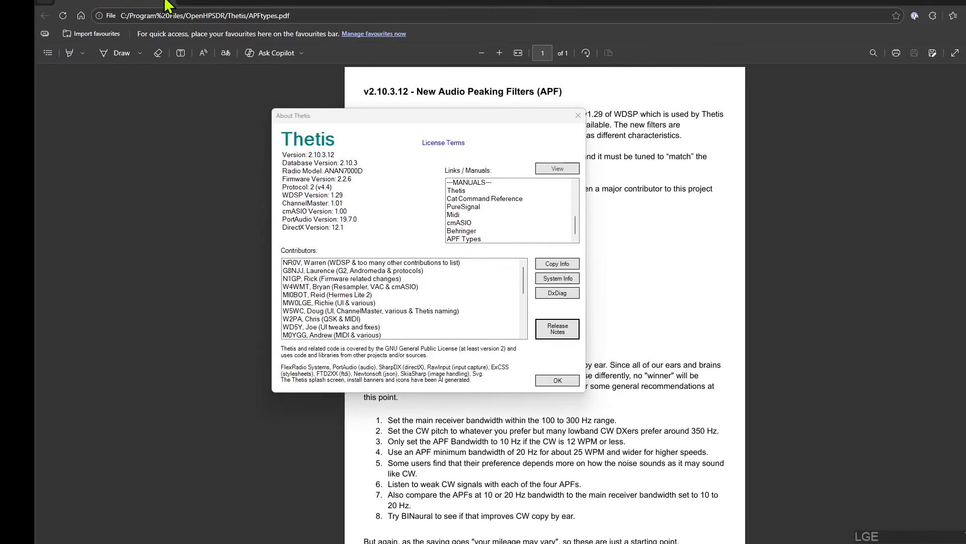
pyautogui.moveTo(556, 2); pyautogui.dragTo(664, 1)
pyautogui.click(578, 116)
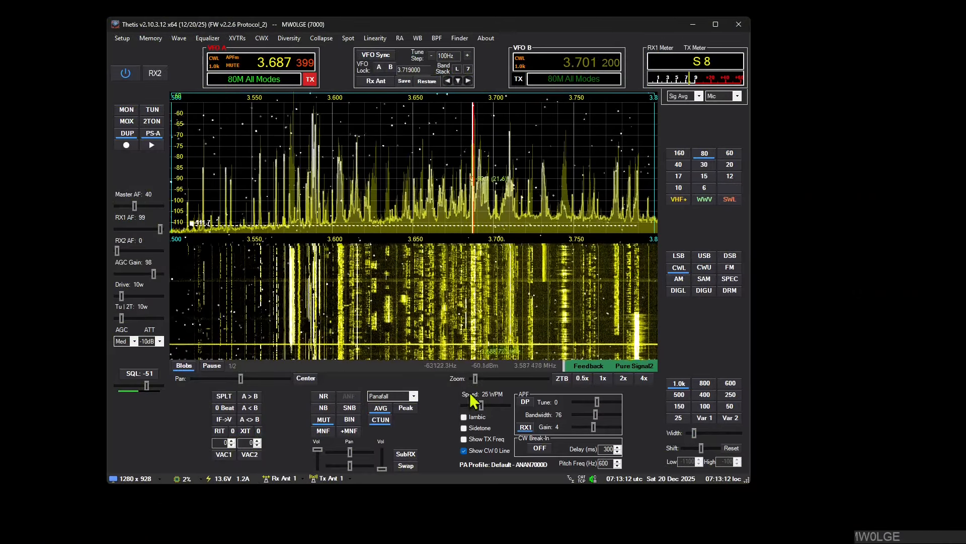
# Step: Cycle the APF type in the console's CW controls through Matched, Double Pole and Gaussian to Bi-Quad
pyautogui.click(528, 404)
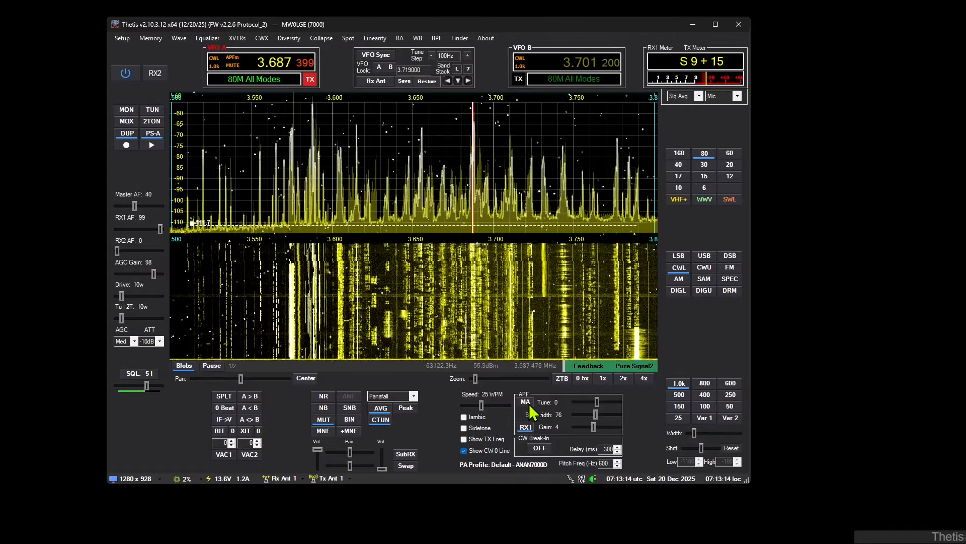
pyautogui.click(528, 405)
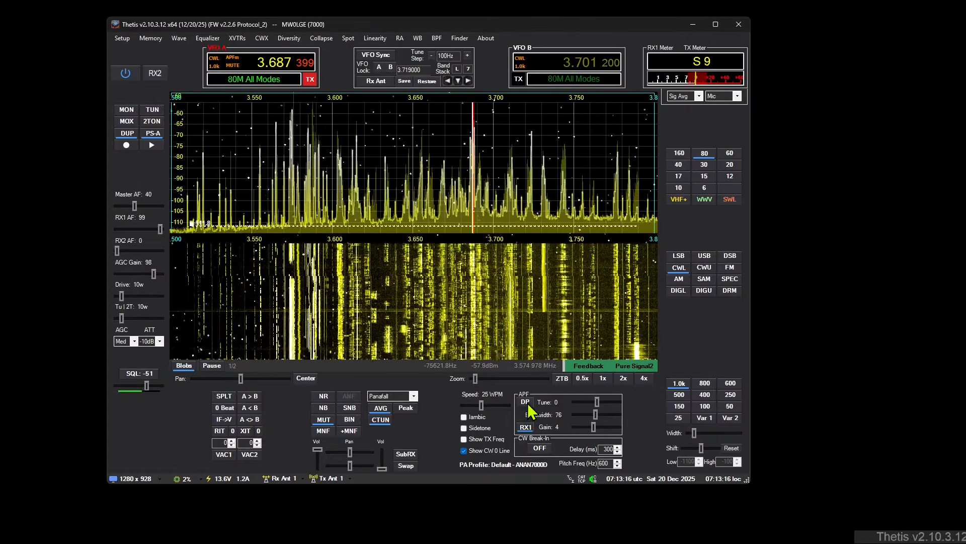
pyautogui.click(527, 403)
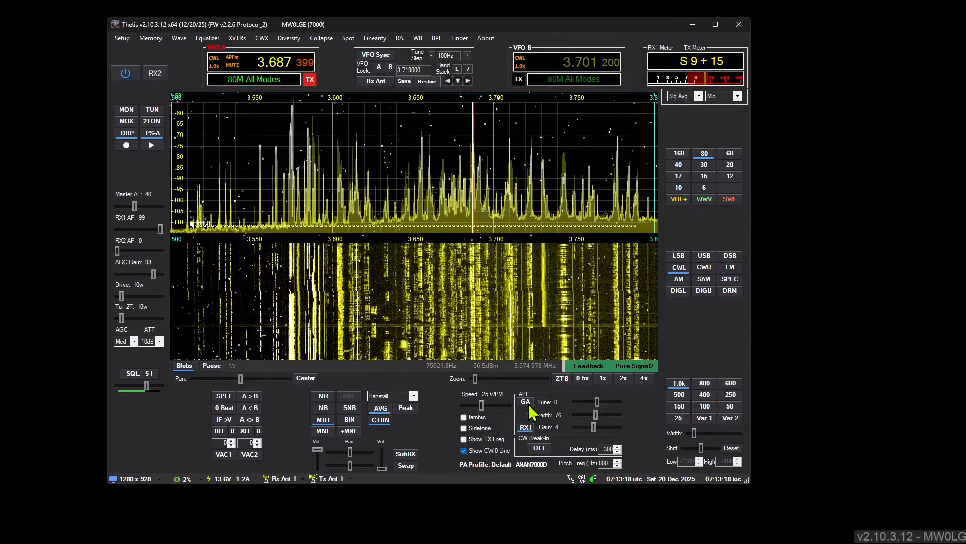
pyautogui.click(528, 404)
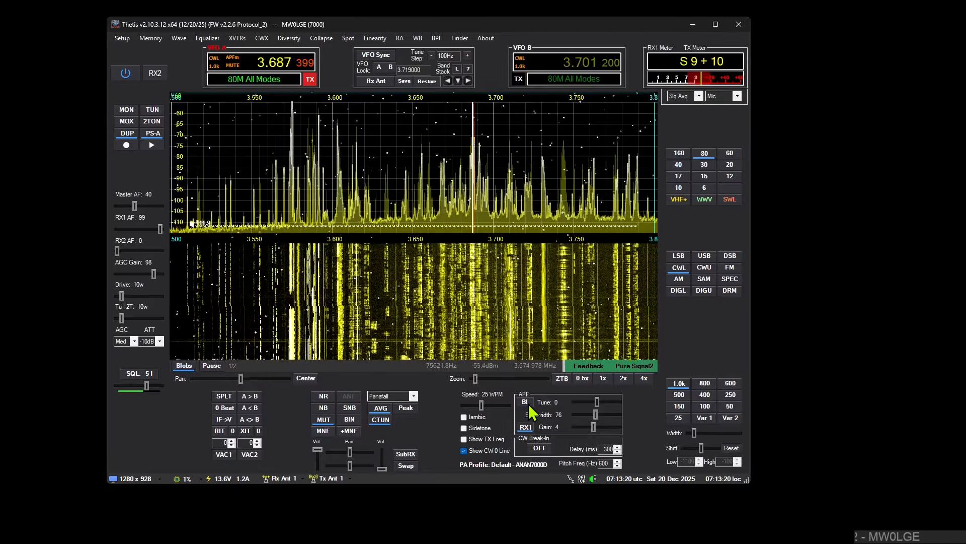
# Step: View the related setup pages for the APF type and for noise reduction, closing Setup after each
pyautogui.rightClick(525, 403)
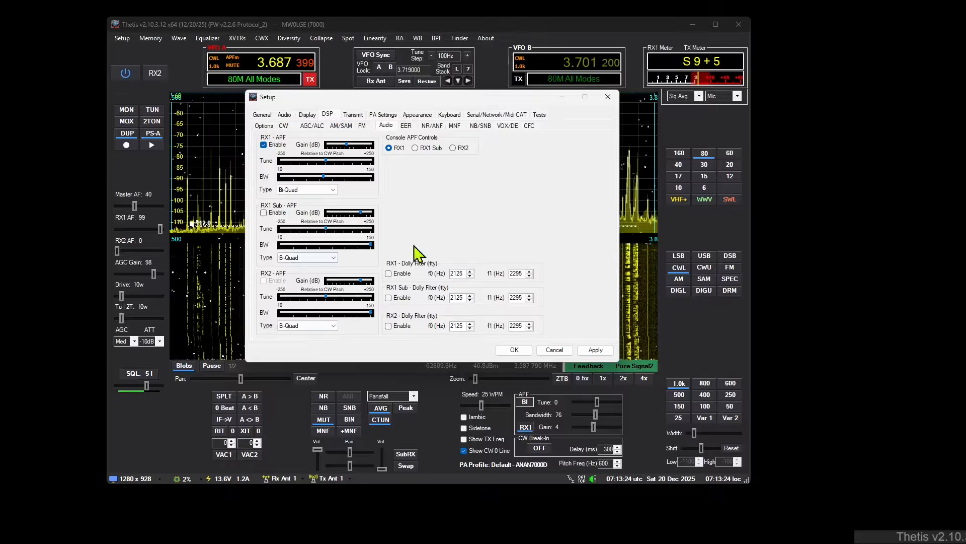
pyautogui.click(609, 97)
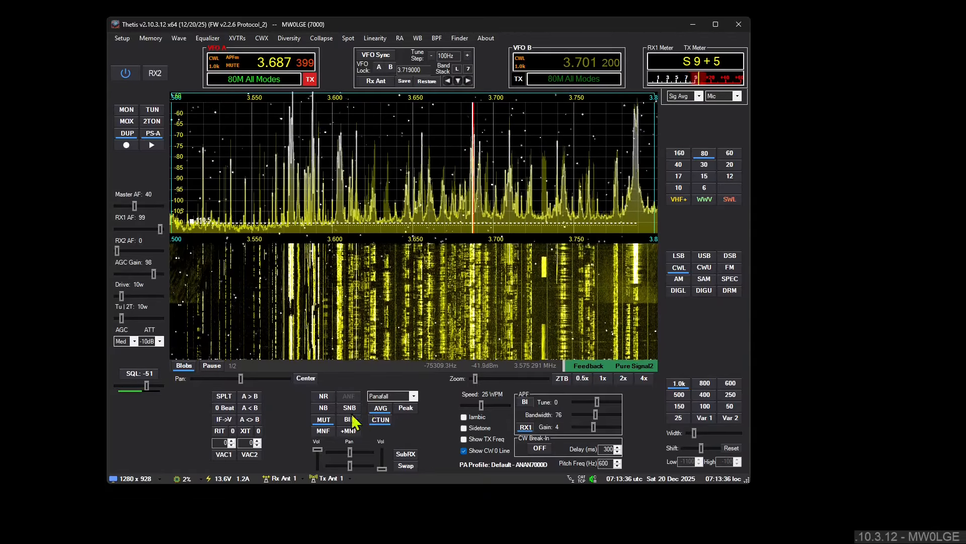
pyautogui.rightClick(323, 397)
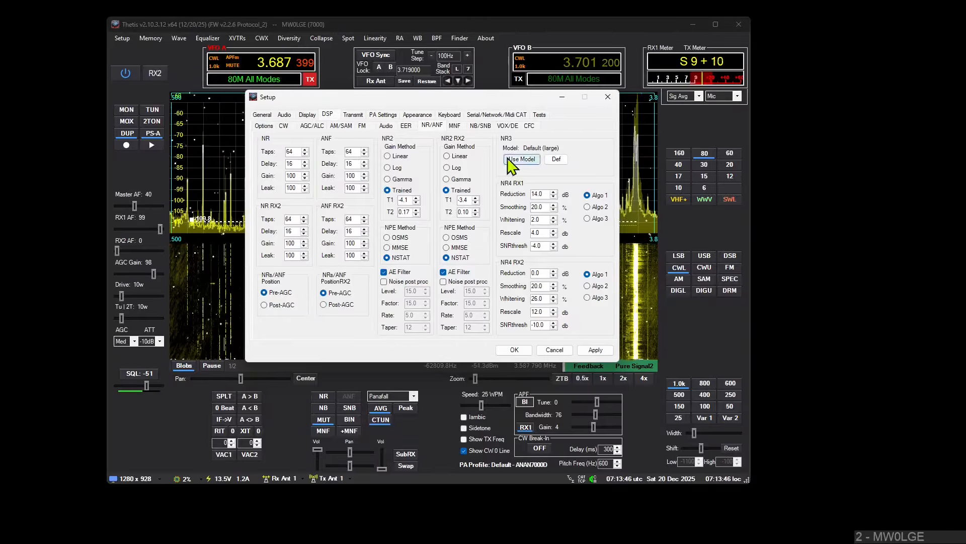
pyautogui.click(607, 98)
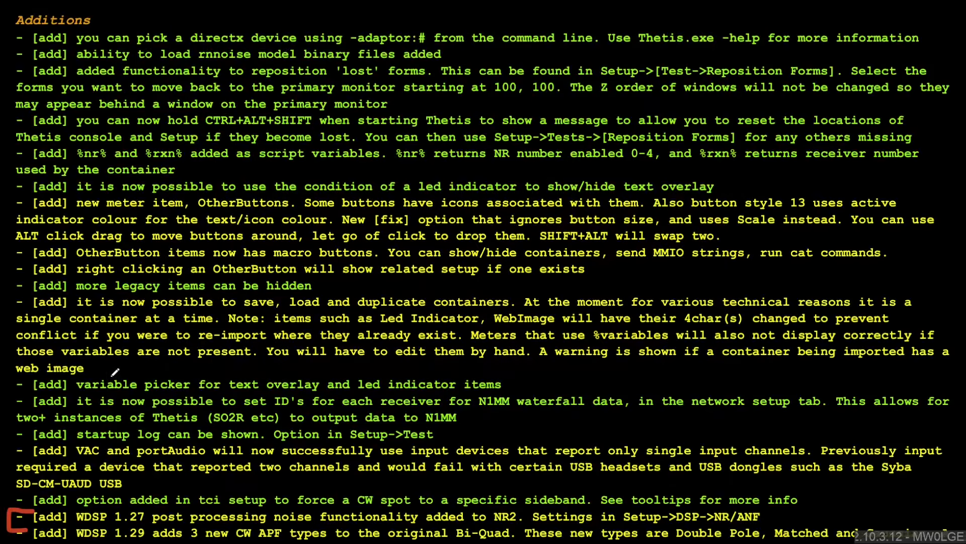
# Step: Bracket the entry about keeping forms on screen in the v2.10.3.12 Changes list, and undo the mark
pyautogui.scroll(-8, 115, 371)
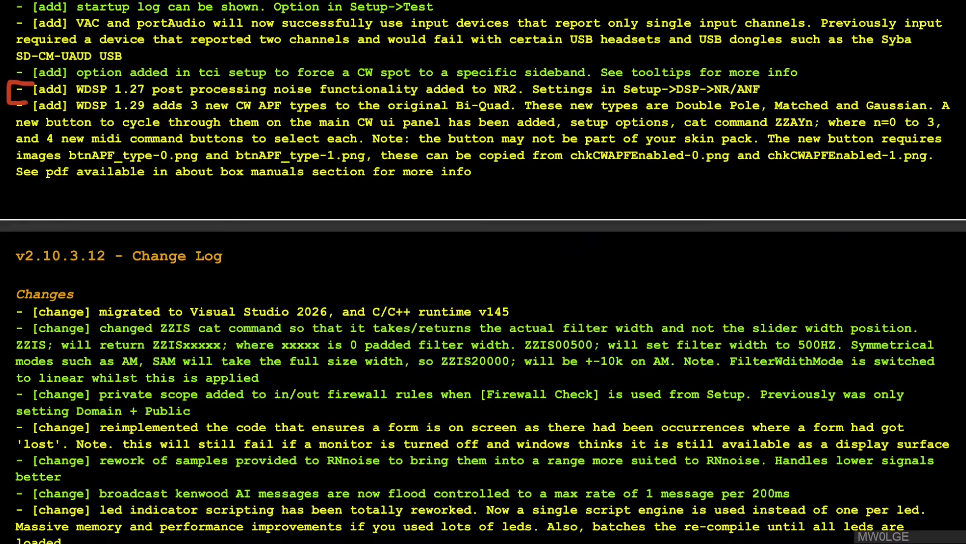
pyautogui.scroll(-5, 483, 272)
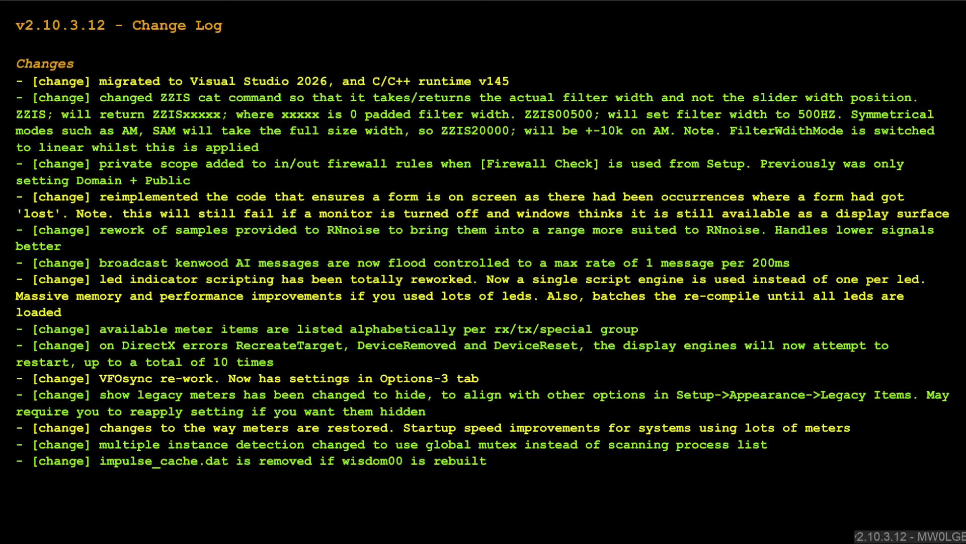
pyautogui.moveTo(33, 189)
pyautogui.mouseDown()
pyautogui.moveTo(15, 192)
pyautogui.moveTo(12, 217)
pyautogui.moveTo(30, 223)
pyautogui.mouseUp()
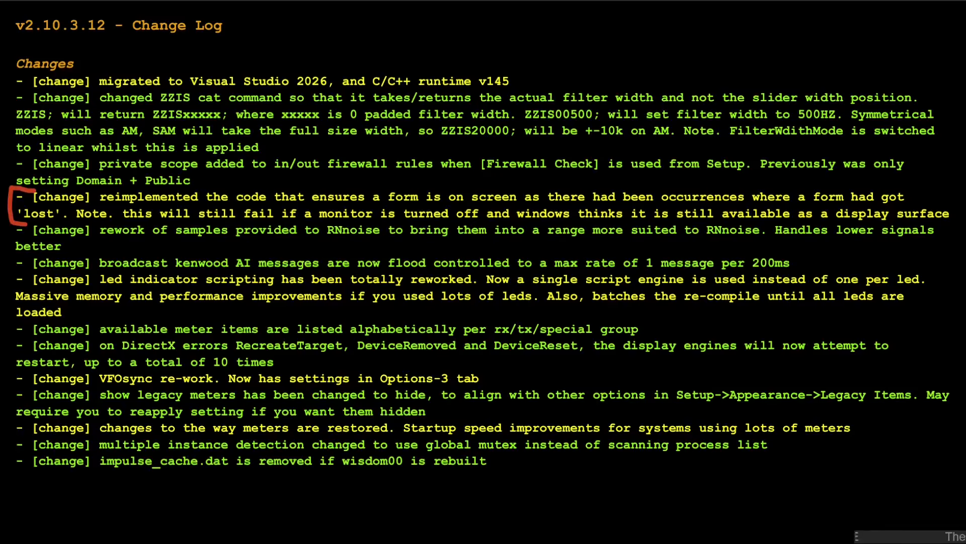
pyautogui.hotkey('ctrl', 'z')
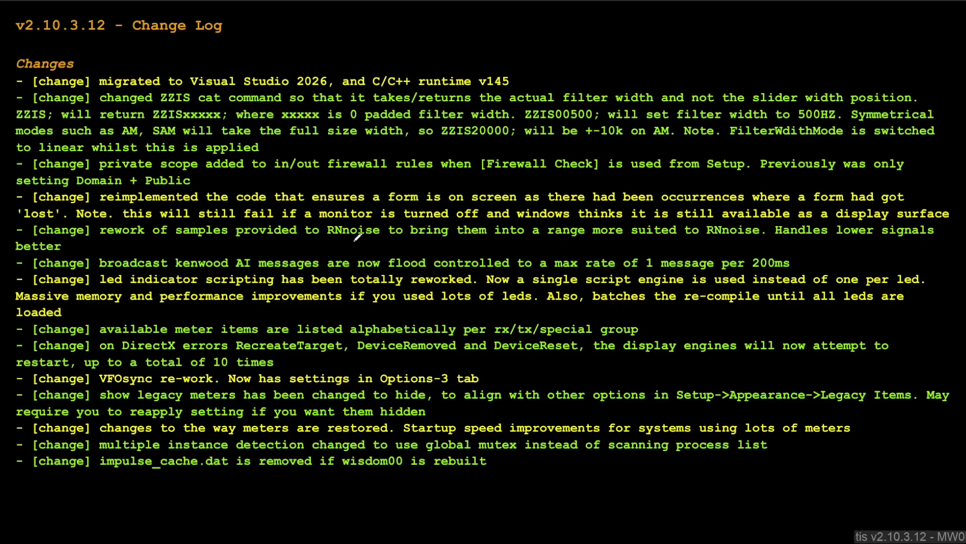
# Step: Underline RNnoise and the kenwood AI messages wording in the Changes list, undoing each pen stroke
pyautogui.moveTo(302, 238); pyautogui.dragTo(414, 239)
pyautogui.hotkey('ctrl', 'z')
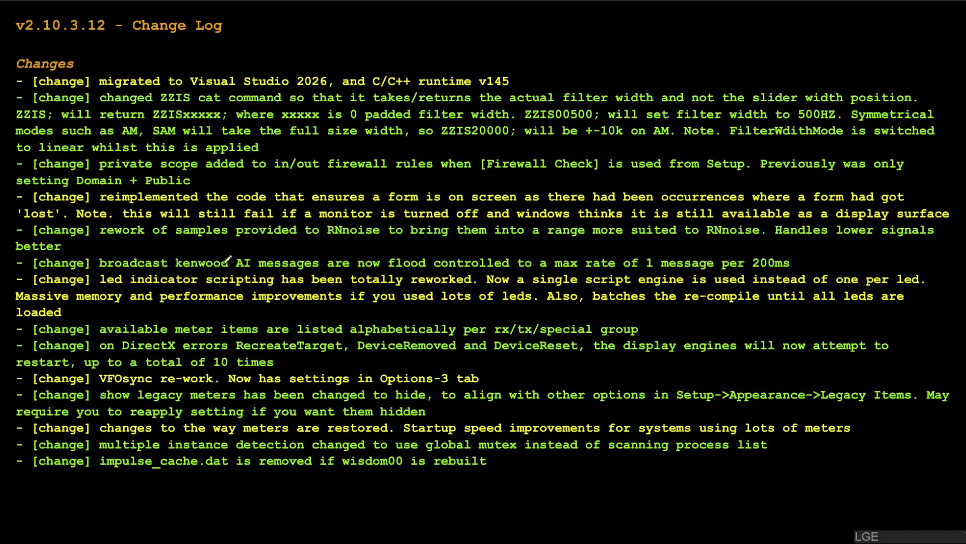
pyautogui.moveTo(186, 264); pyautogui.dragTo(319, 263)
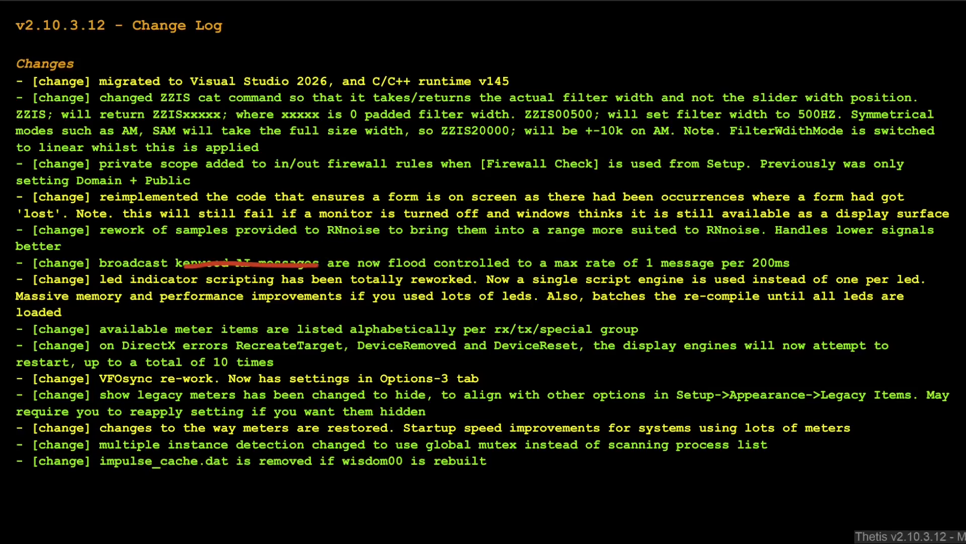
pyautogui.hotkey('ctrl', 'z')
pyautogui.moveTo(185, 275); pyautogui.dragTo(296, 276)
pyautogui.hotkey('ctrl', 'z')
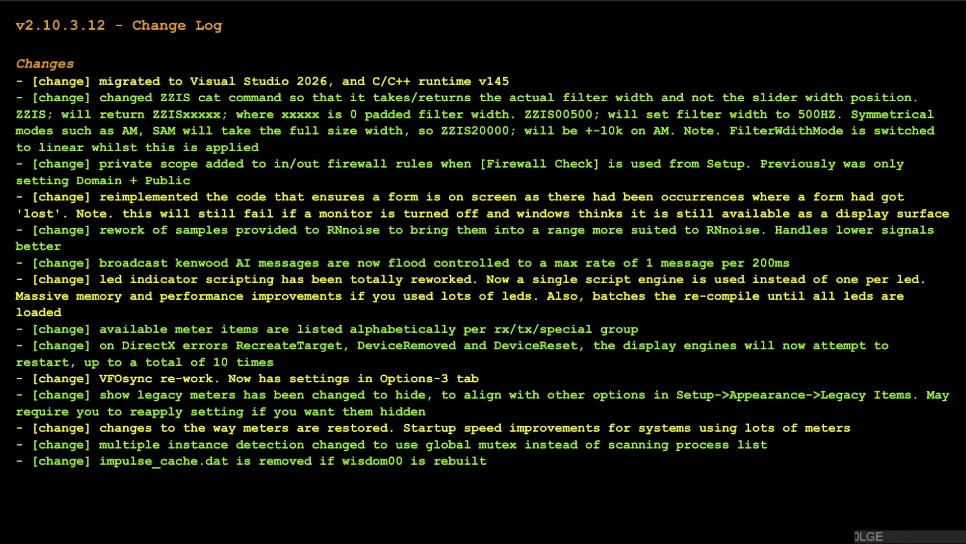
# Step: Mark the led indicator scripting entry in the Changes list with a red bracket
pyautogui.moveTo(19, 272)
pyautogui.mouseDown()
pyautogui.moveTo(7, 278)
pyautogui.moveTo(7, 317)
pyautogui.moveTo(18, 320)
pyautogui.mouseUp()
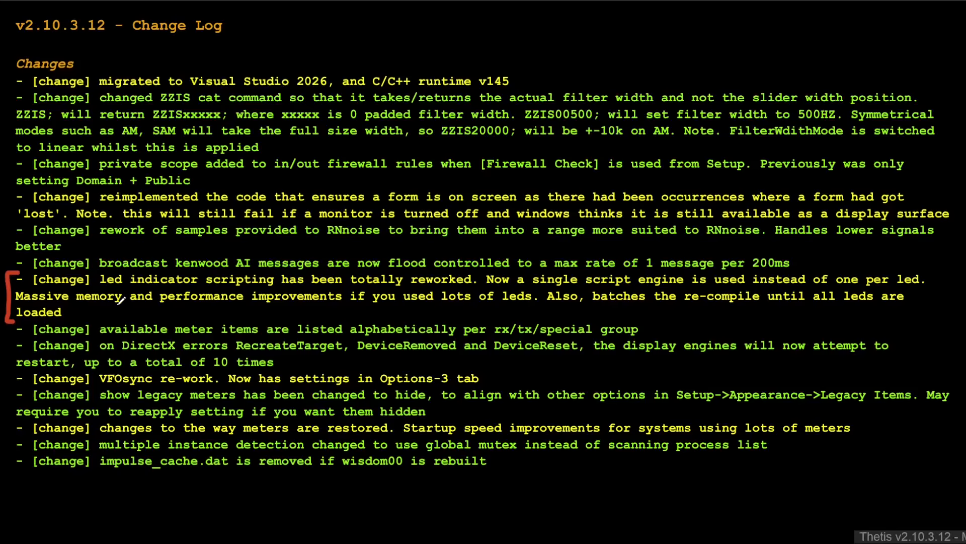
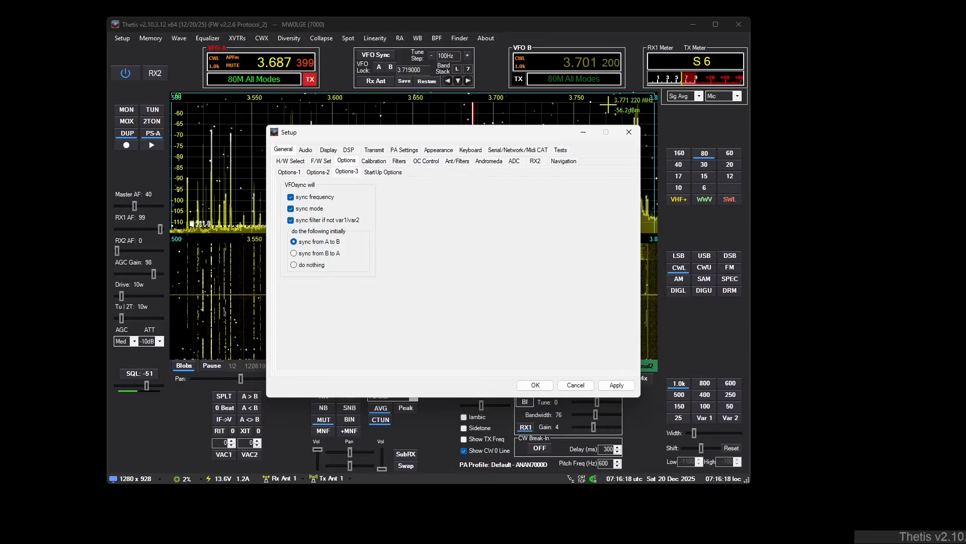
# Step: View the Legacy Items options on the Appearance setup page, and close Setup
pyautogui.click(640, 130)
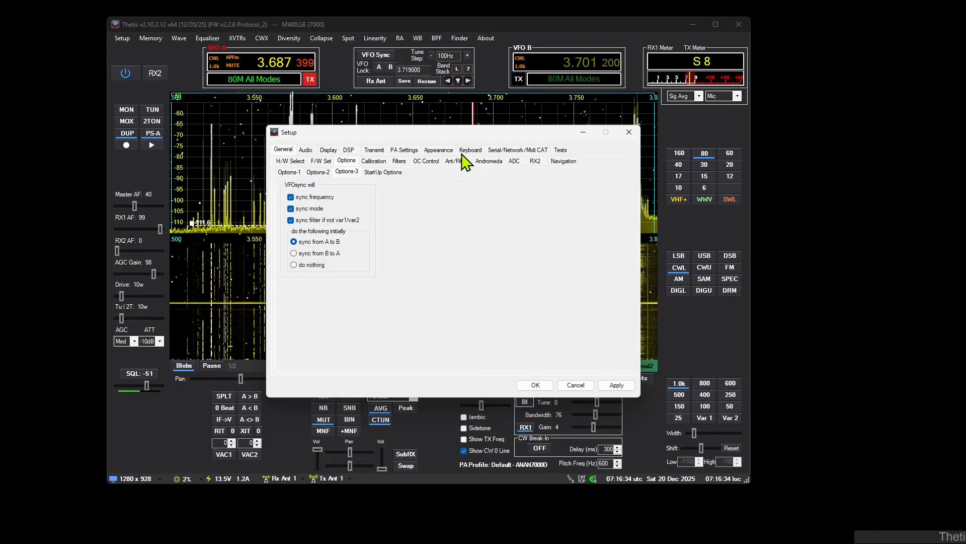
pyautogui.click(442, 150)
pyautogui.click(554, 162)
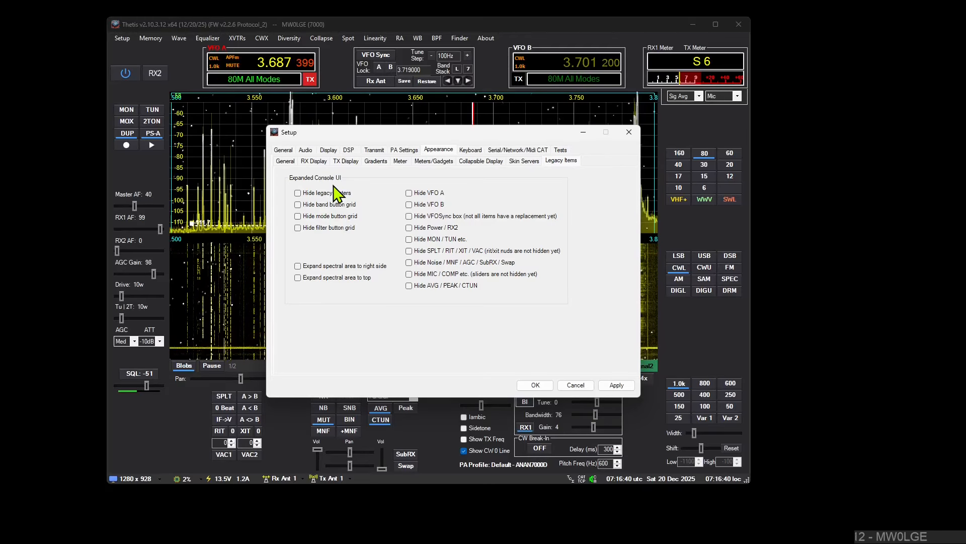
pyautogui.click(629, 134)
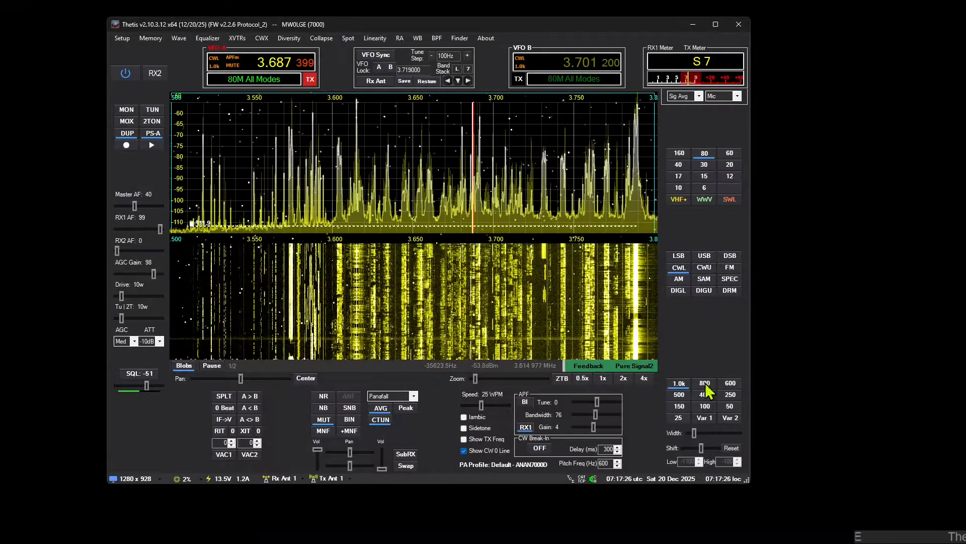
# Step: Switch the CWL receive filter to Var 1, followed by the fixed 250 filter
pyautogui.click(709, 417)
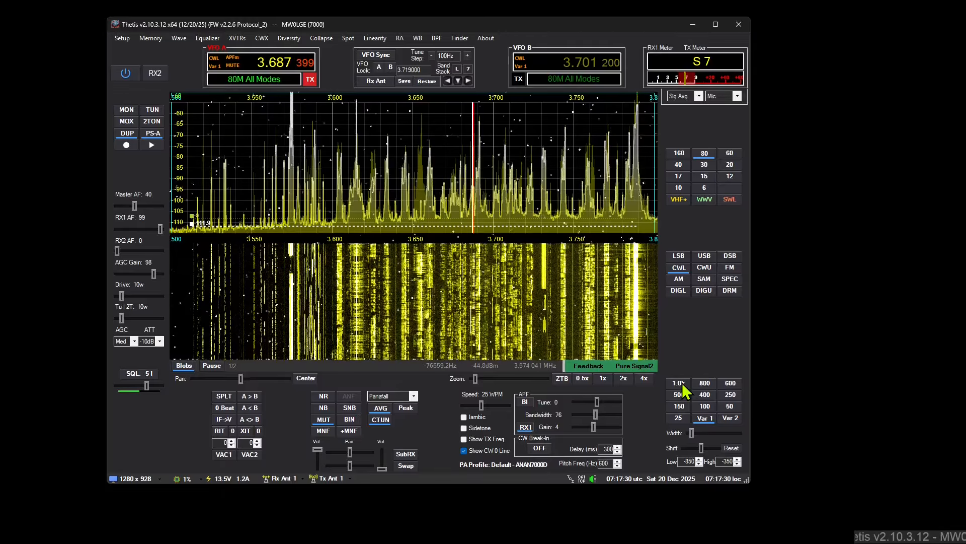
pyautogui.click(731, 395)
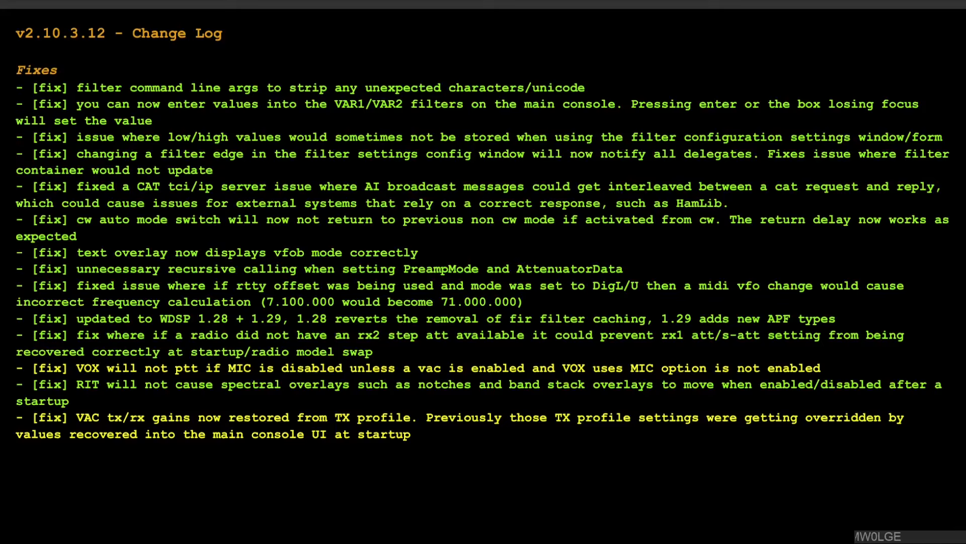
# Step: Bracket the VOX ptt entry in the Fixes list, undo that mark, and bracket the VAC tx/rx gains entry
pyautogui.moveTo(39, 357)
pyautogui.mouseDown()
pyautogui.moveTo(8, 363)
pyautogui.moveTo(26, 376)
pyautogui.mouseUp()
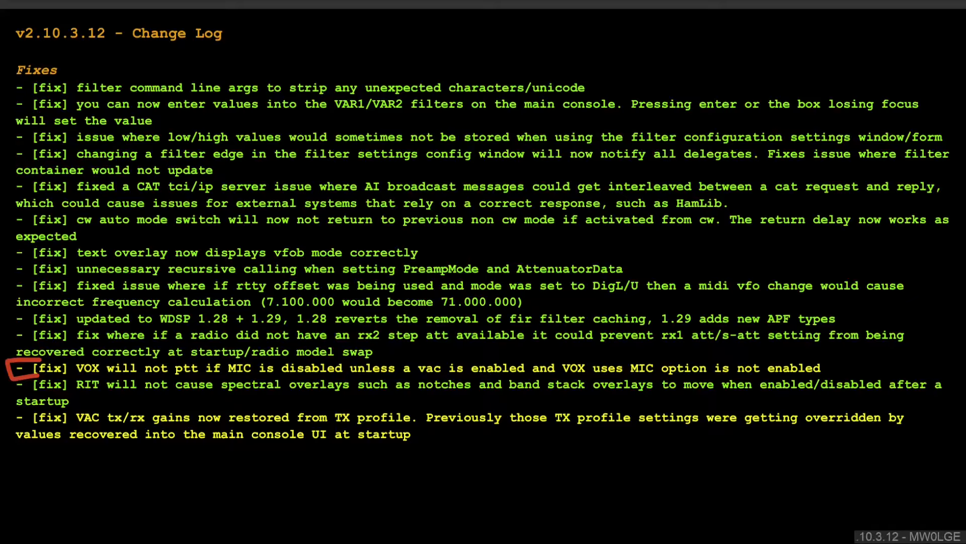
pyautogui.click(61, 5)
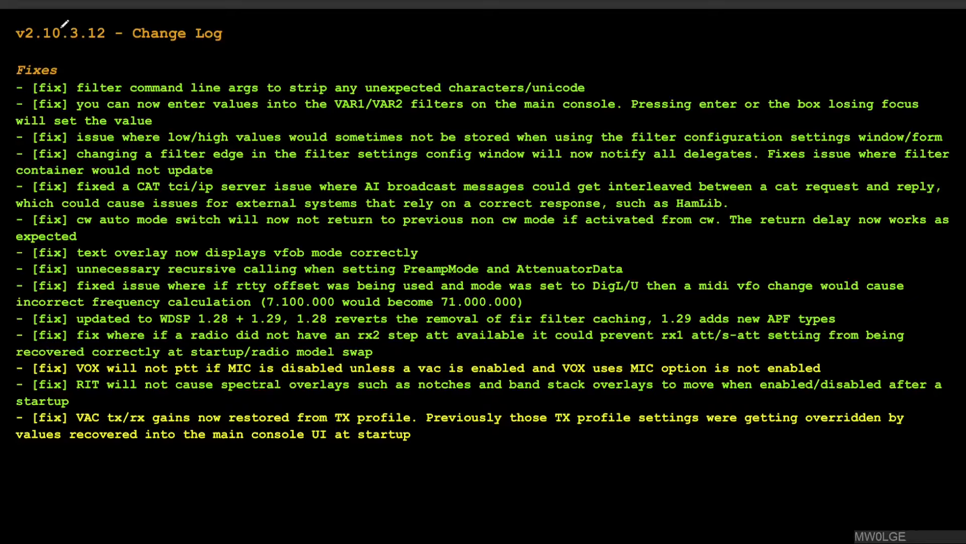
pyautogui.moveTo(28, 409)
pyautogui.mouseDown()
pyautogui.moveTo(12, 416)
pyautogui.moveTo(13, 454)
pyautogui.moveTo(38, 446)
pyautogui.mouseUp()
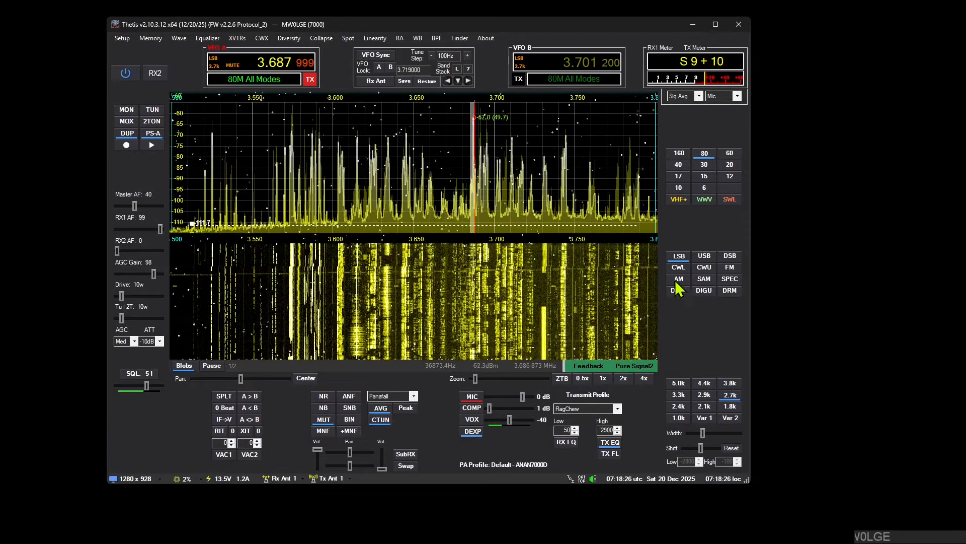
# Step: Set the receiver to DIGL mode and view the TX profile restore and auto-save options in the Transmit setup, closing Setup
pyautogui.click(677, 290)
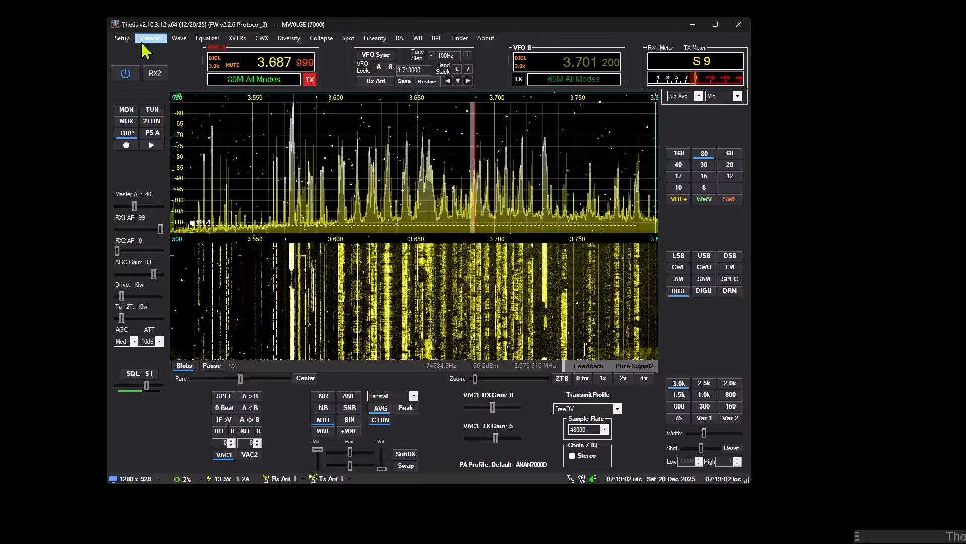
pyautogui.click(120, 39)
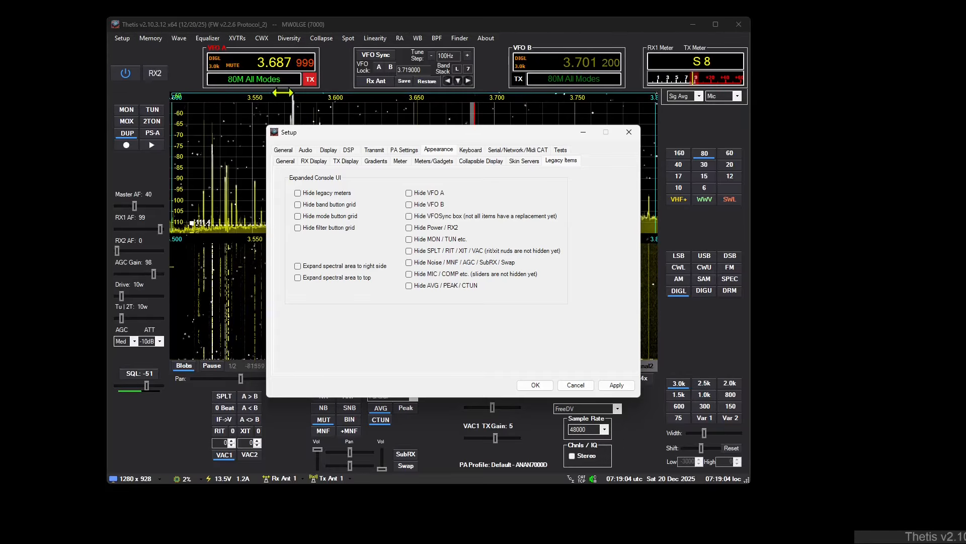
pyautogui.click(373, 151)
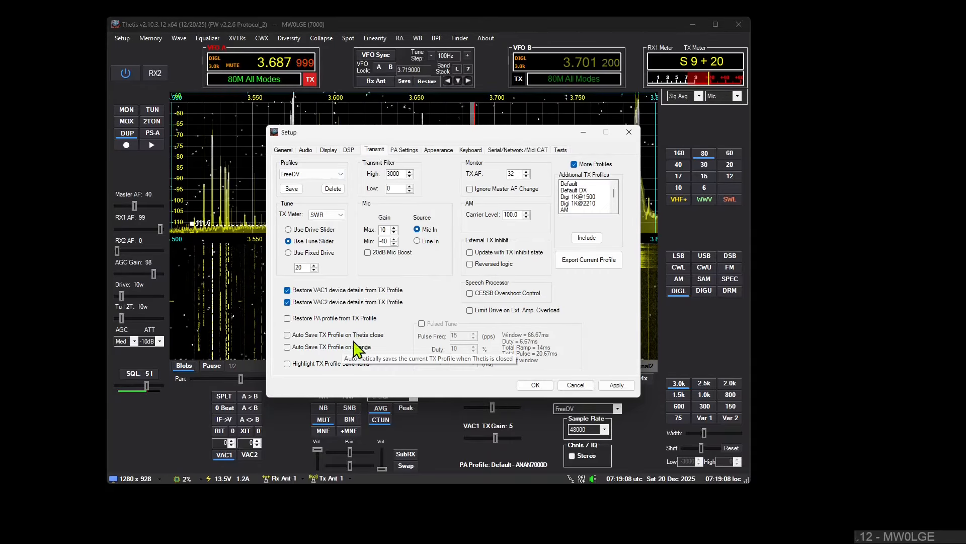
pyautogui.click(633, 132)
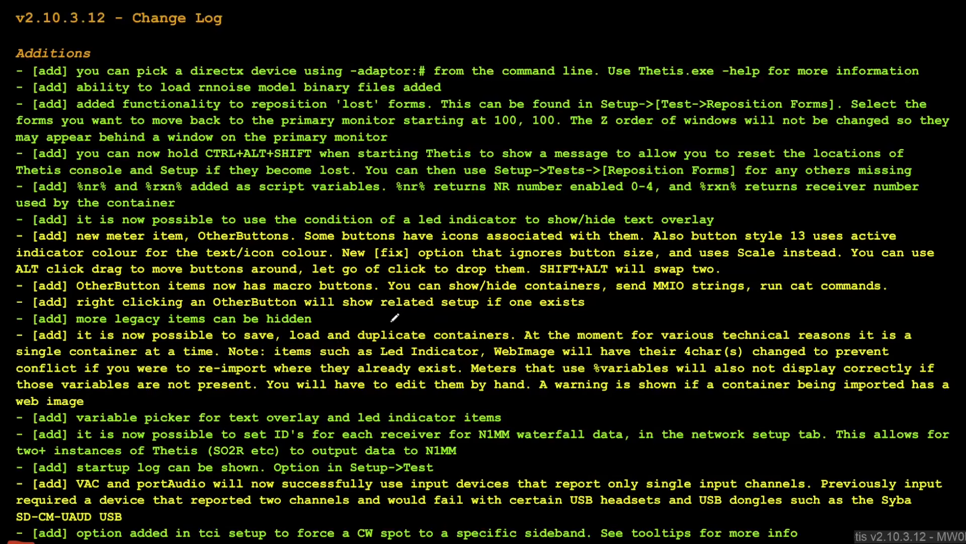
# Step: Look back over the v2.10.3.12 change log, from the Additions list through the Changes and Fixes
pyautogui.scroll(-2, 394, 317)
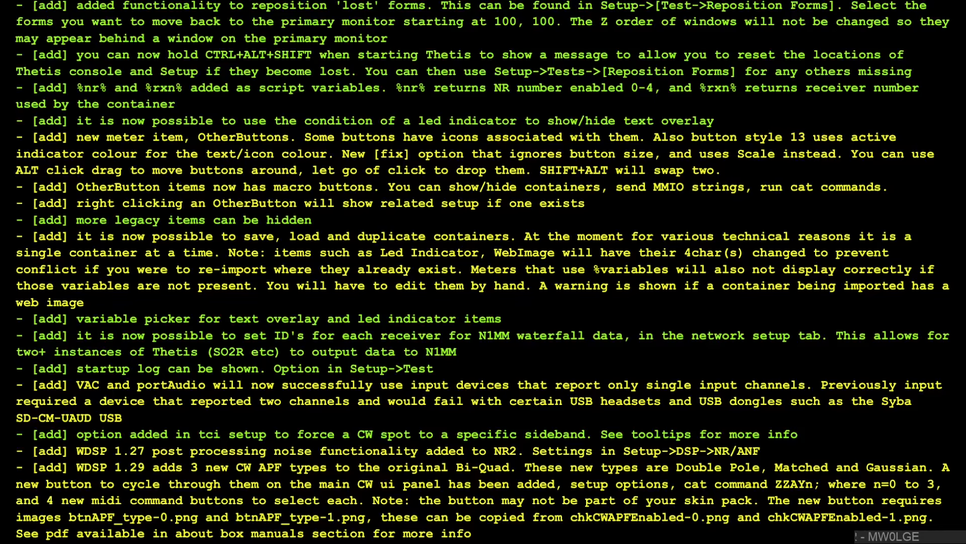
pyautogui.scroll(2, 256, 199)
pyautogui.scroll(-18, 255, 199)
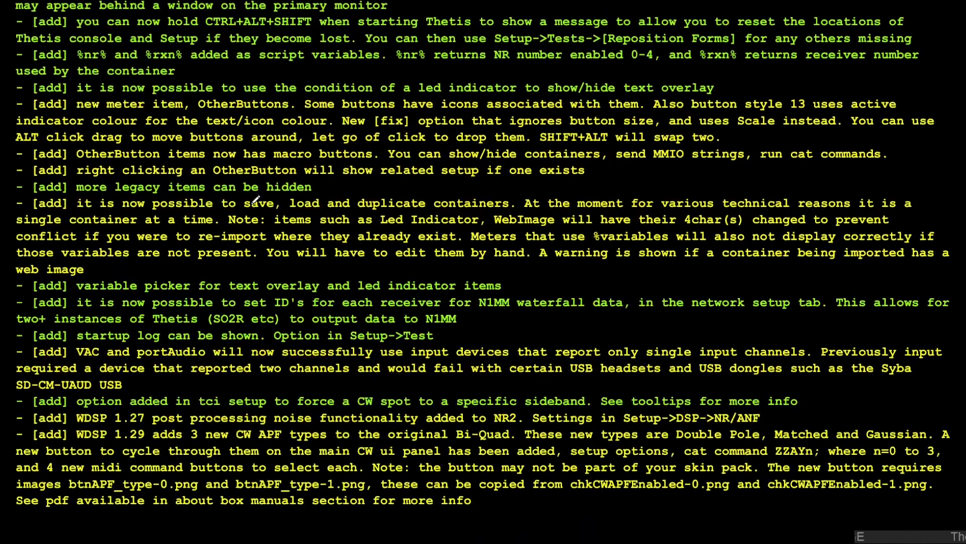
pyautogui.scroll(-15, 256, 200)
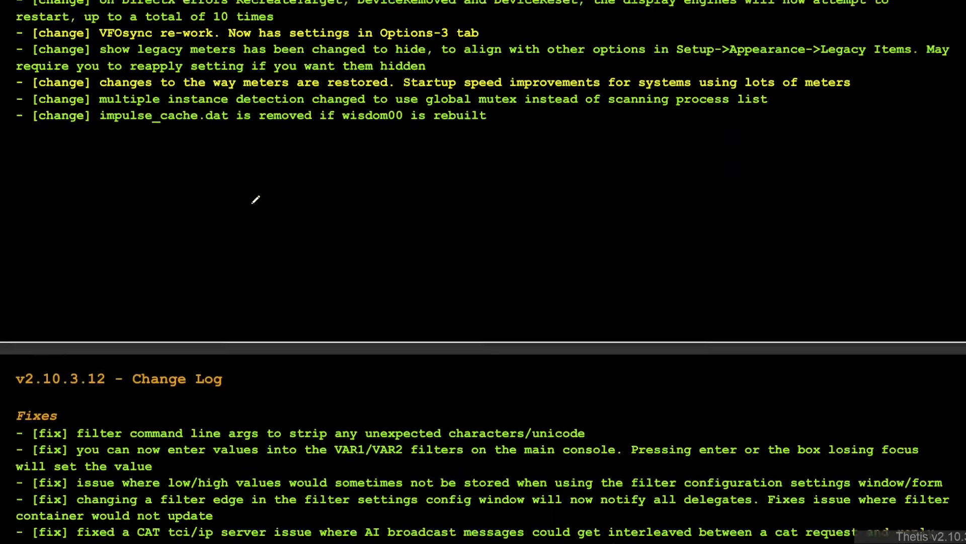
pyautogui.scroll(15, 256, 200)
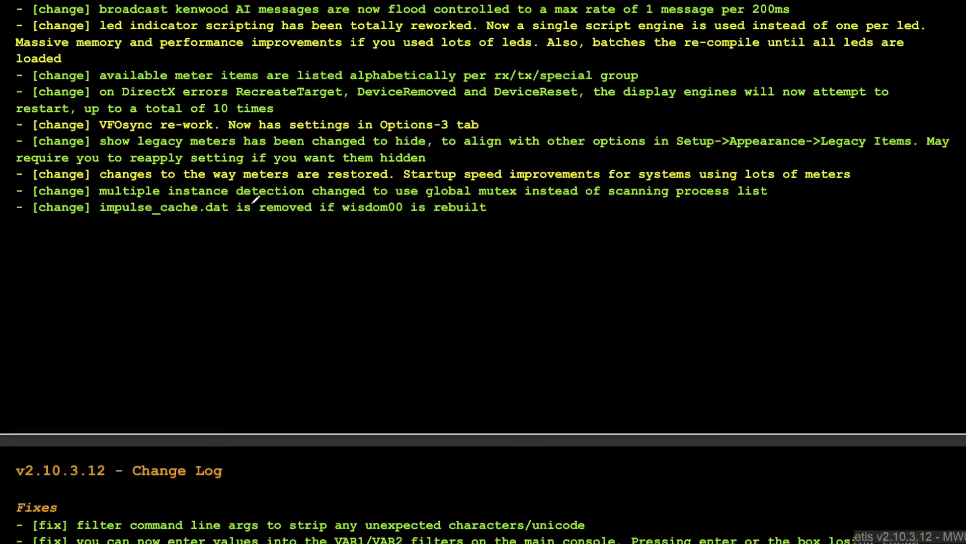
pyautogui.scroll(3, 207, 154)
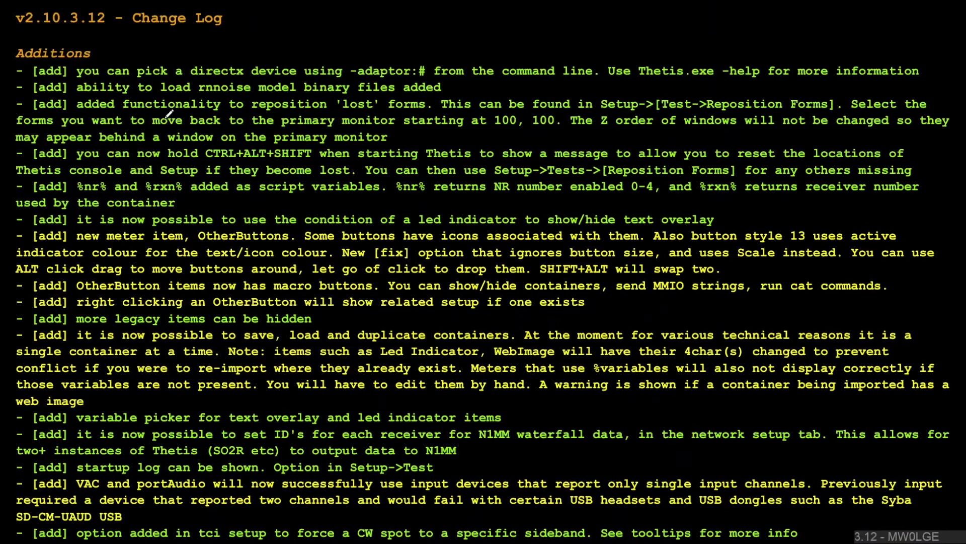